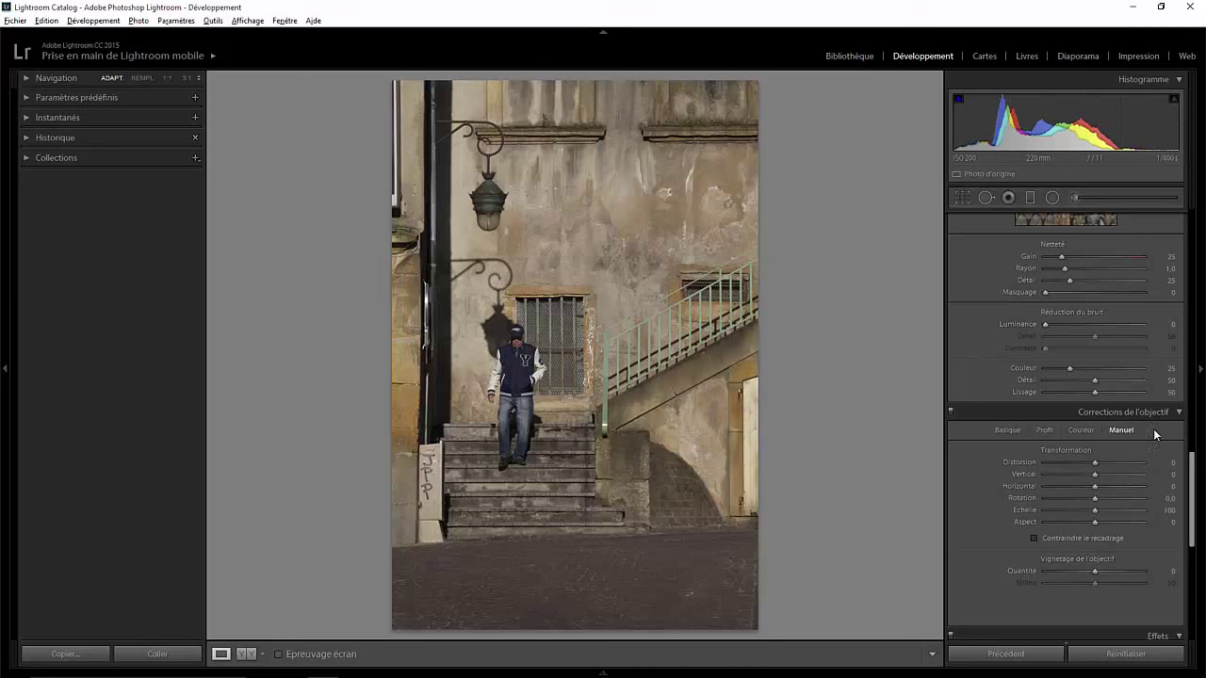
Step: Set exposure +0.35, contrast −20, clarity +43 and vibrance +21, then zoom in on the JPP graffiti
{"action": "left_click_drag", "start_coordinate": [1195, 467], "coordinate": [1194, 199]}
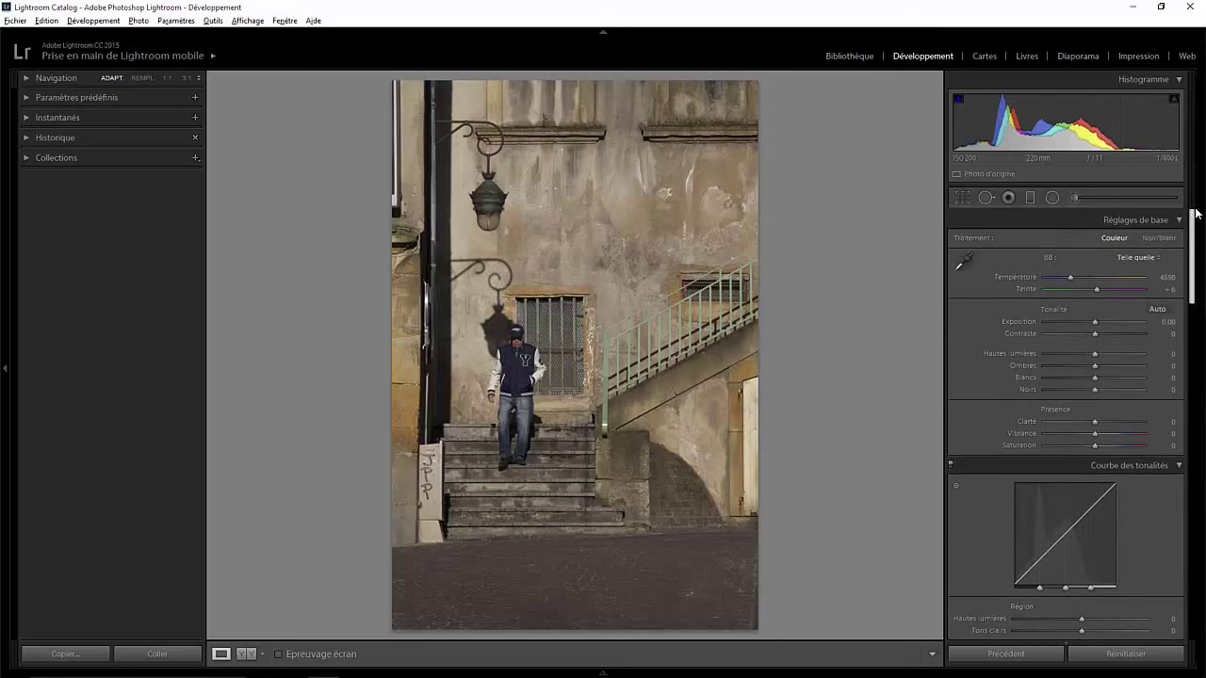
{"action": "left_click_drag", "start_coordinate": [1099, 421], "coordinate": [1115, 421]}
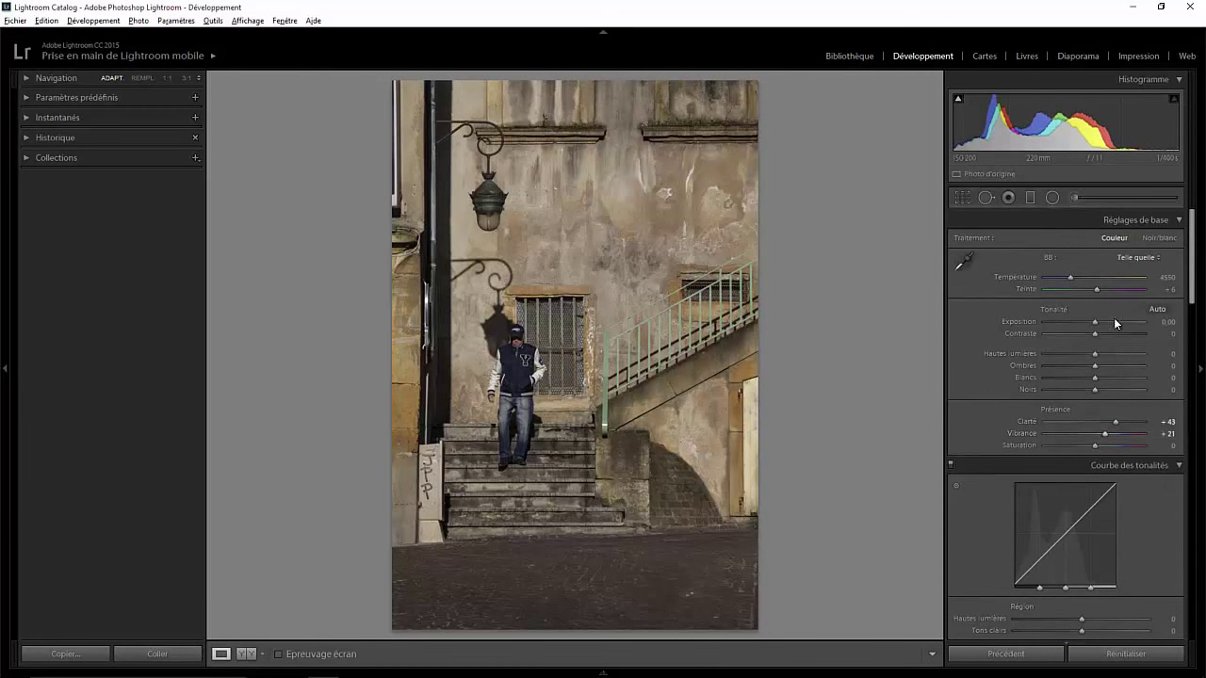
{"action": "left_click_drag", "start_coordinate": [1095, 322], "coordinate": [1083, 333]}
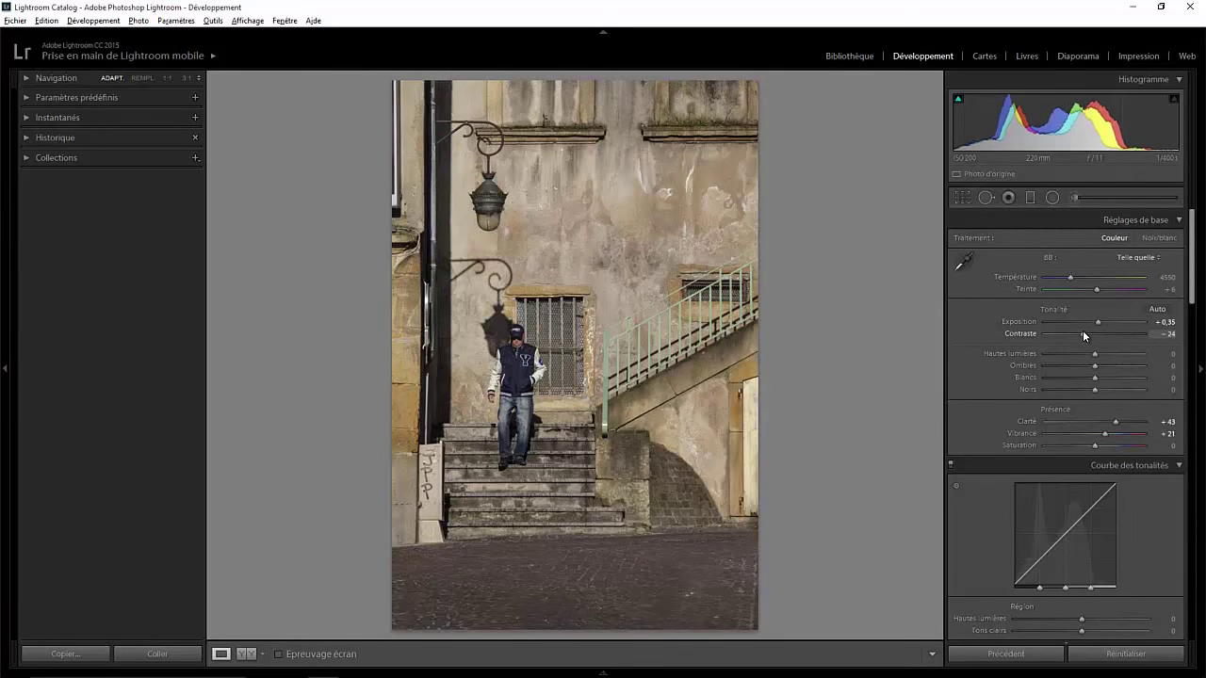
{"action": "left_click", "coordinate": [437, 481]}
{"action": "left_click_drag", "start_coordinate": [430, 452], "coordinate": [562, 270]}
Step: Heal the bottom P of the graffiti, sourcing from clean electrical-box surface
{"action": "left_click", "coordinate": [986, 197]}
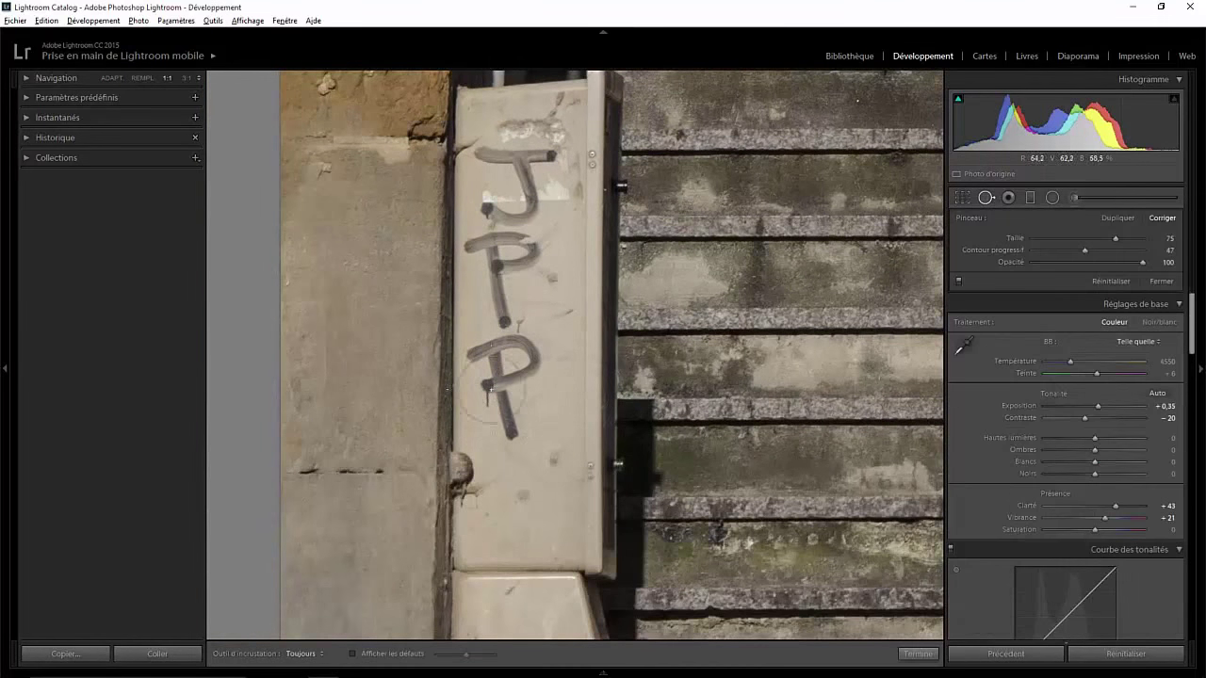
{"action": "scroll", "coordinate": [508, 374], "scroll_direction": "down", "scroll_amount": 2}
{"action": "mouse_move", "coordinate": [491, 353]}
{"action": "left_mouse_down"}
{"action": "mouse_move", "coordinate": [505, 426]}
{"action": "mouse_move", "coordinate": [506, 380]}
{"action": "left_mouse_up"}
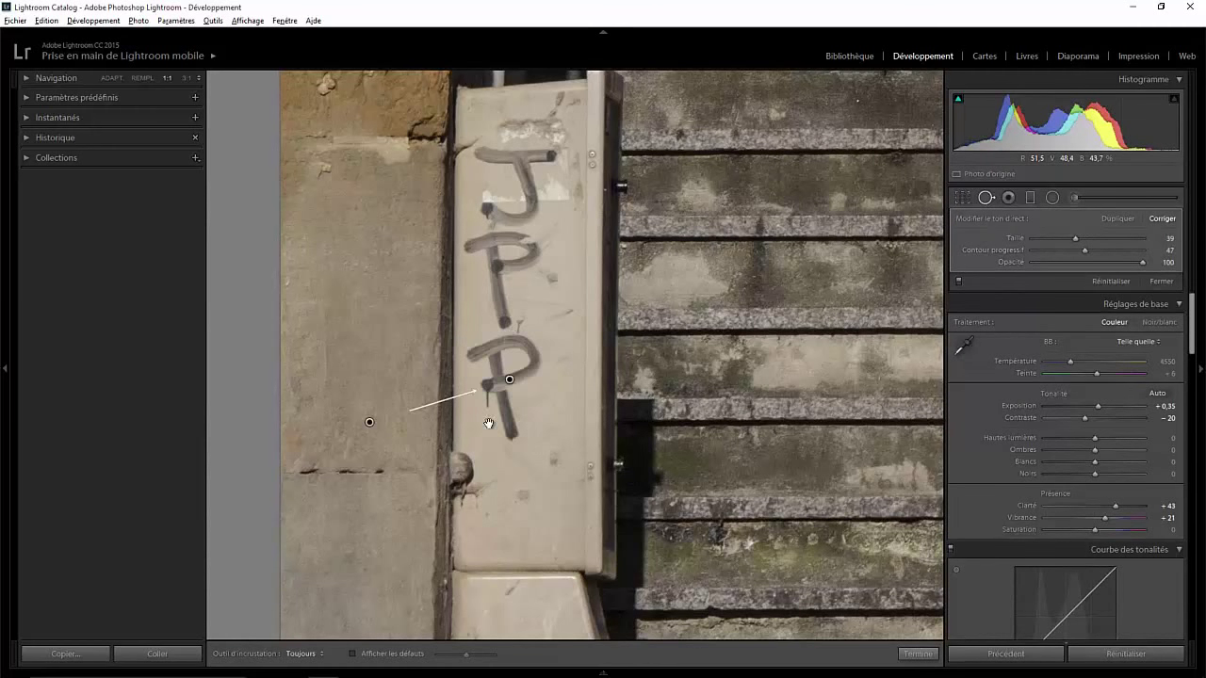
{"action": "mouse_move", "coordinate": [369, 423]}
{"action": "left_mouse_down"}
{"action": "mouse_move", "coordinate": [525, 618]}
{"action": "mouse_move", "coordinate": [522, 638]}
{"action": "mouse_move", "coordinate": [509, 635]}
{"action": "left_mouse_up"}
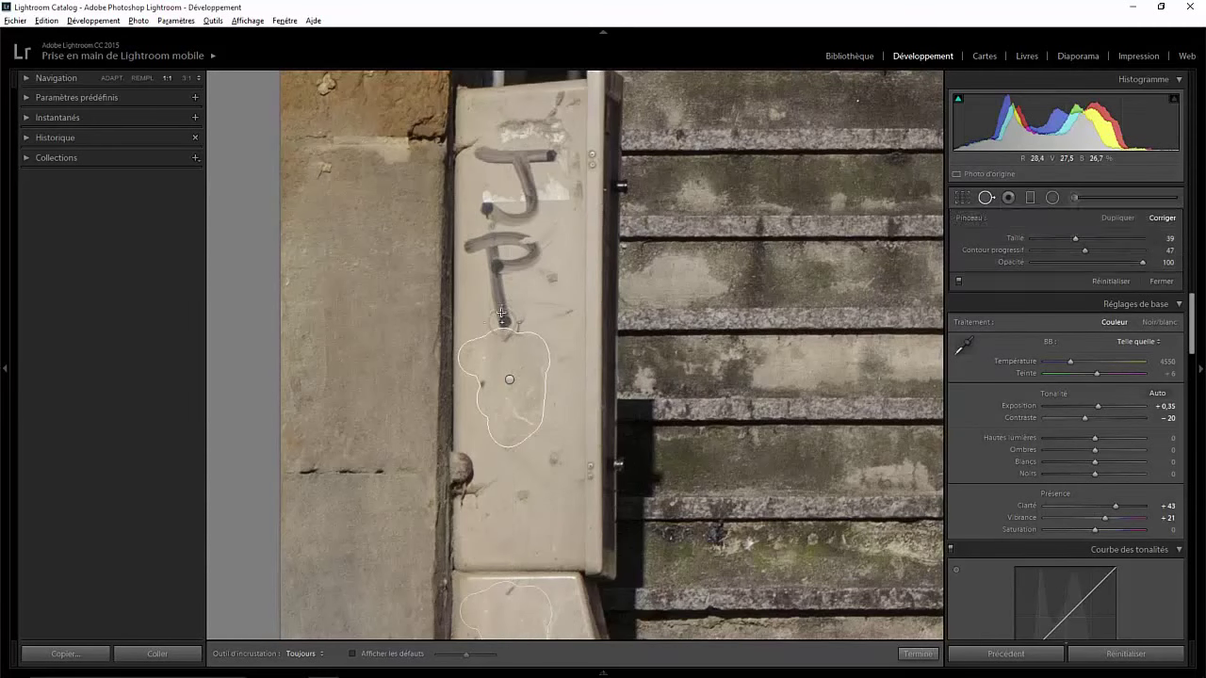
Step: Heal the middle P and the hook-shaped mark, then zoom back out to the whole photo
{"action": "mouse_move", "coordinate": [502, 329]}
{"action": "left_mouse_down"}
{"action": "mouse_move", "coordinate": [478, 245]}
{"action": "mouse_move", "coordinate": [513, 248]}
{"action": "mouse_move", "coordinate": [527, 269]}
{"action": "mouse_move", "coordinate": [514, 278]}
{"action": "left_mouse_up"}
{"action": "mouse_move", "coordinate": [558, 394]}
{"action": "left_mouse_down"}
{"action": "mouse_move", "coordinate": [536, 404]}
{"action": "mouse_move", "coordinate": [527, 436]}
{"action": "left_mouse_up"}
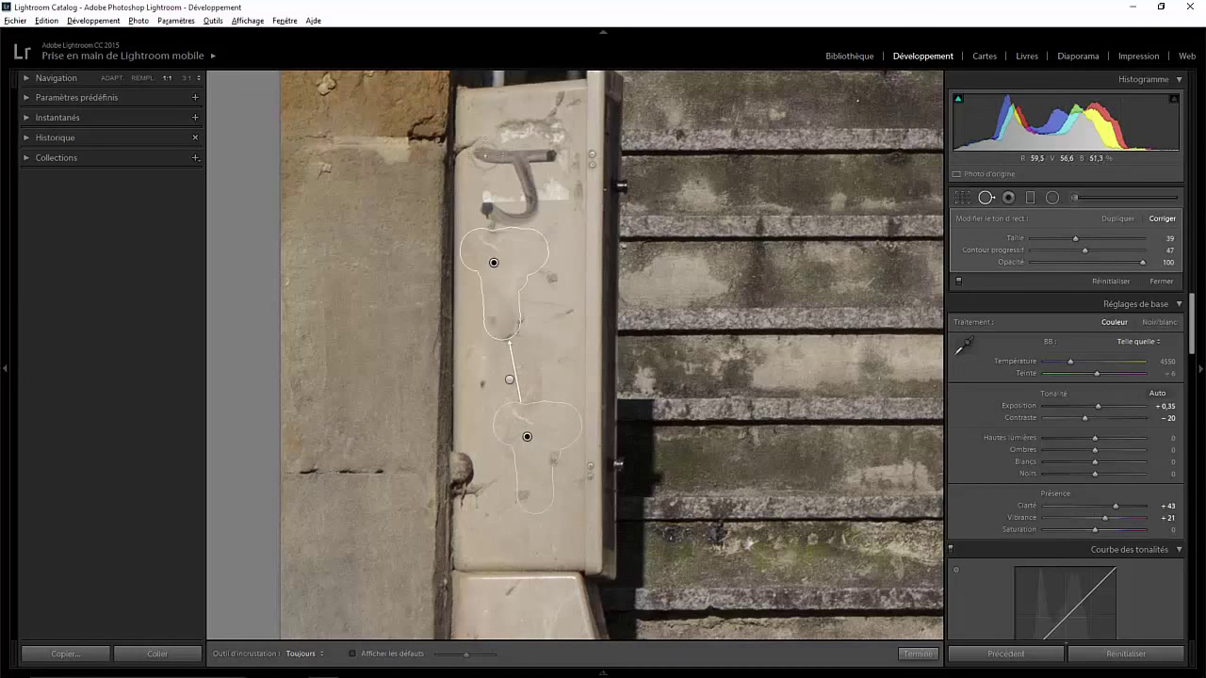
{"action": "mouse_move", "coordinate": [478, 156]}
{"action": "left_mouse_down"}
{"action": "mouse_move", "coordinate": [523, 172]}
{"action": "mouse_move", "coordinate": [529, 209]}
{"action": "mouse_move", "coordinate": [485, 203]}
{"action": "left_mouse_up"}
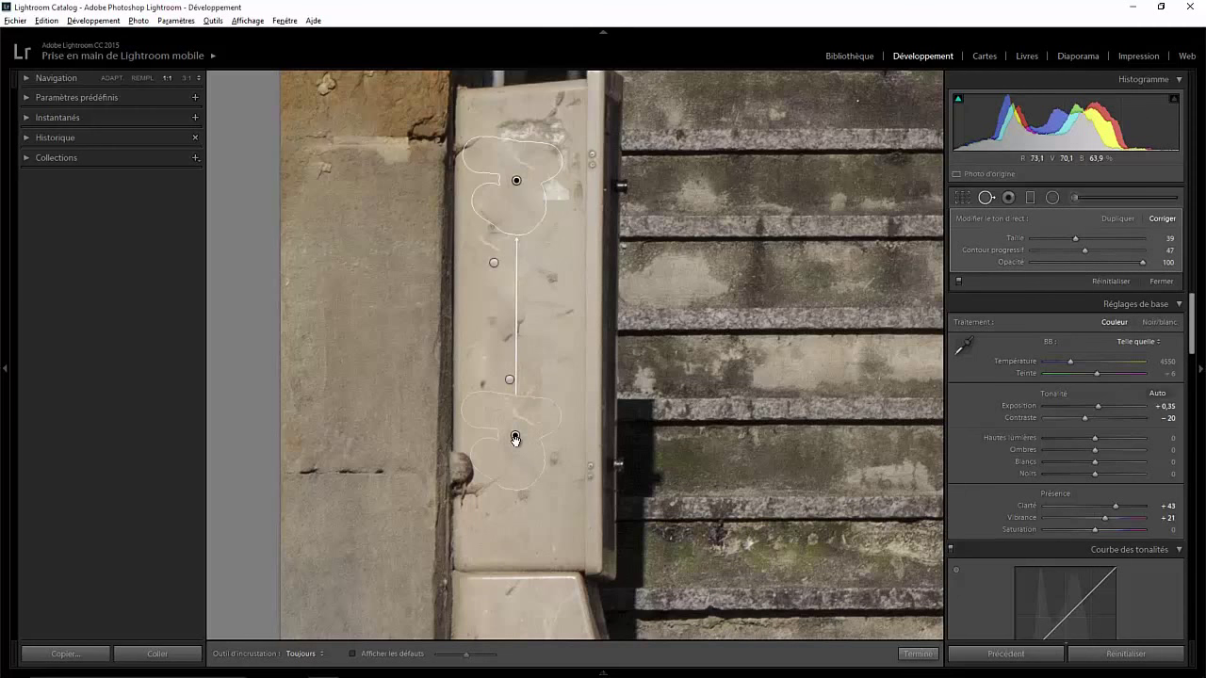
{"action": "left_click_drag", "start_coordinate": [515, 435], "coordinate": [539, 495]}
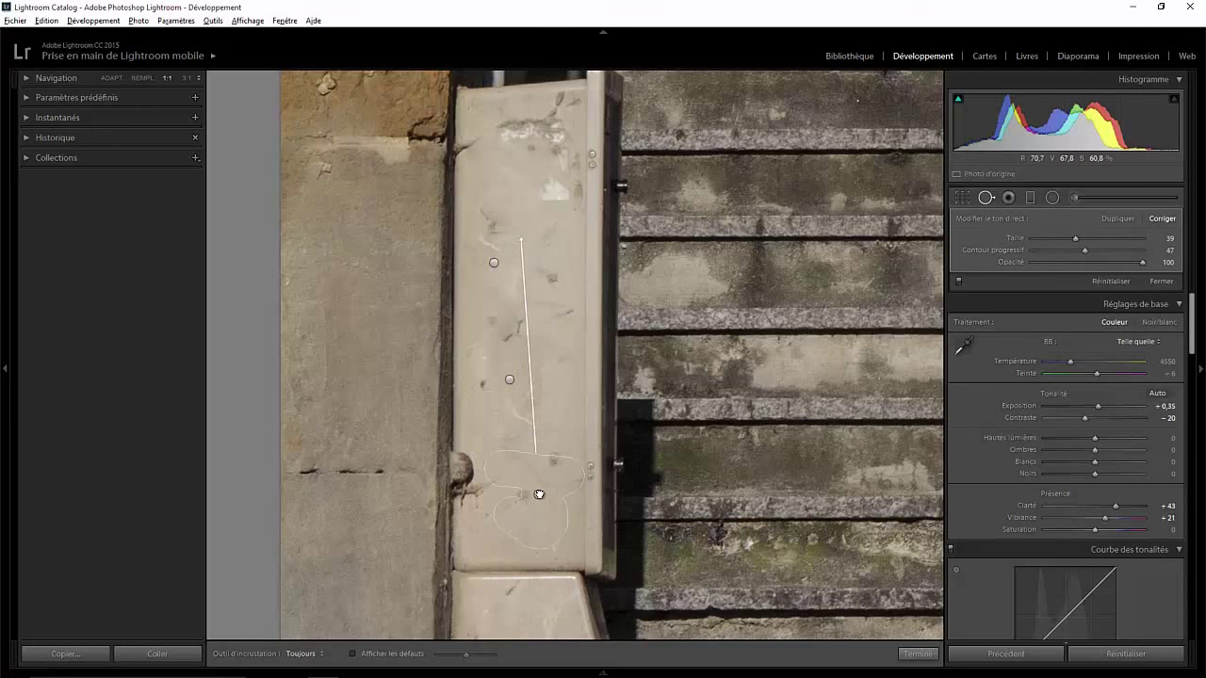
{"action": "left_click", "coordinate": [917, 654]}
{"action": "left_click", "coordinate": [381, 195]}
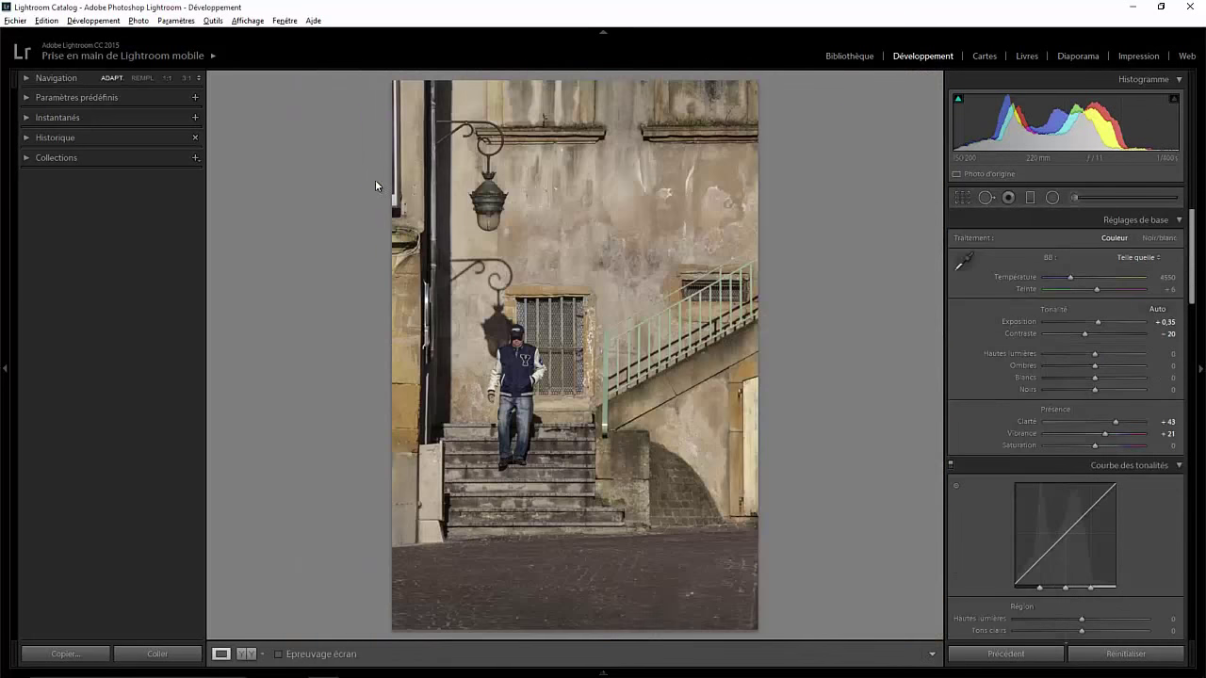
Step: Heal away the white patch on the left wall edge, fine-tuning the heal source position
{"action": "left_click", "coordinate": [142, 77]}
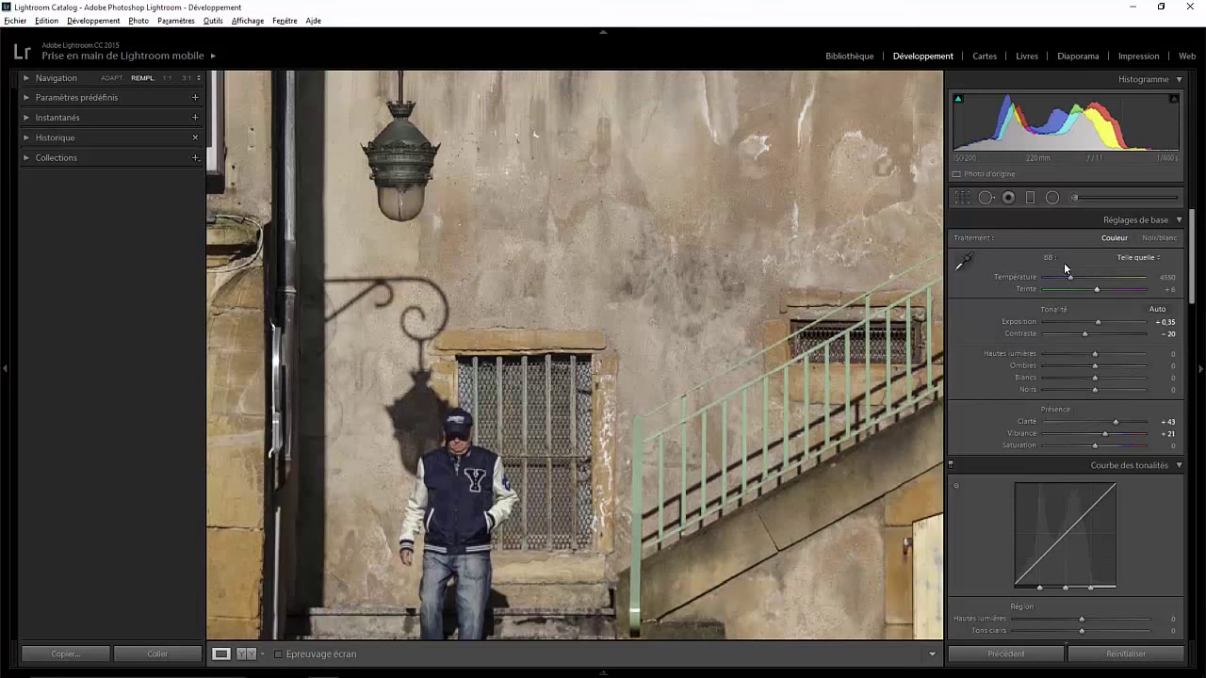
{"action": "left_click", "coordinate": [985, 197]}
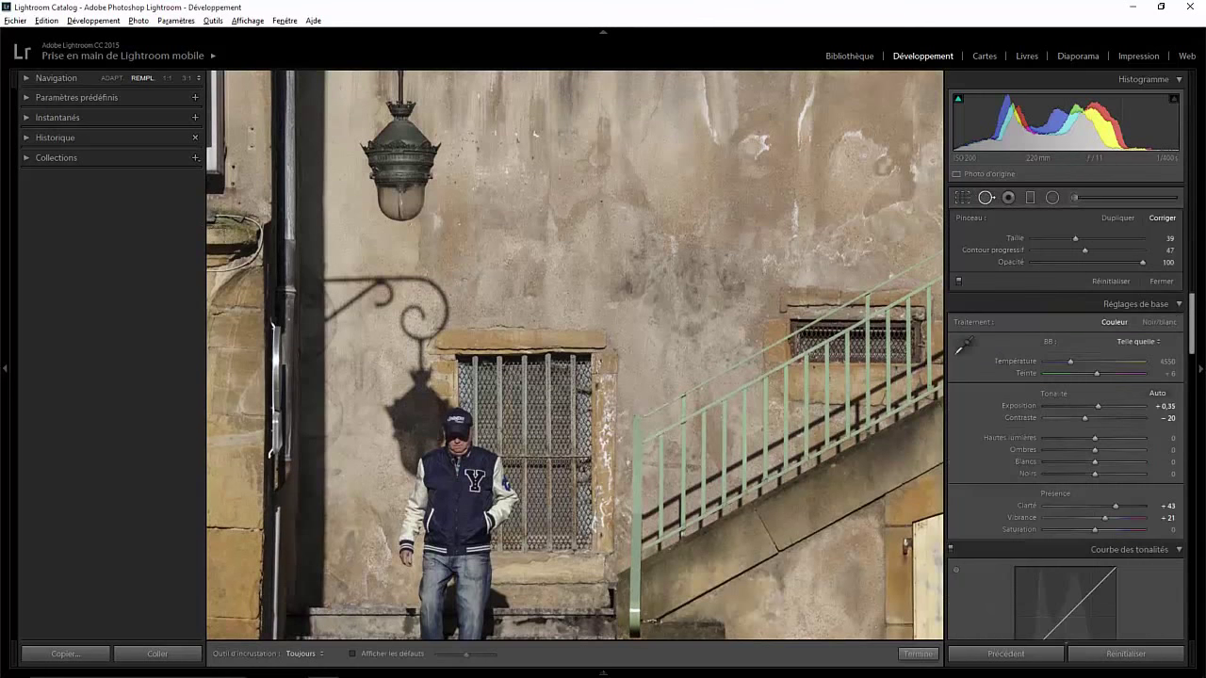
{"action": "left_click", "coordinate": [228, 220]}
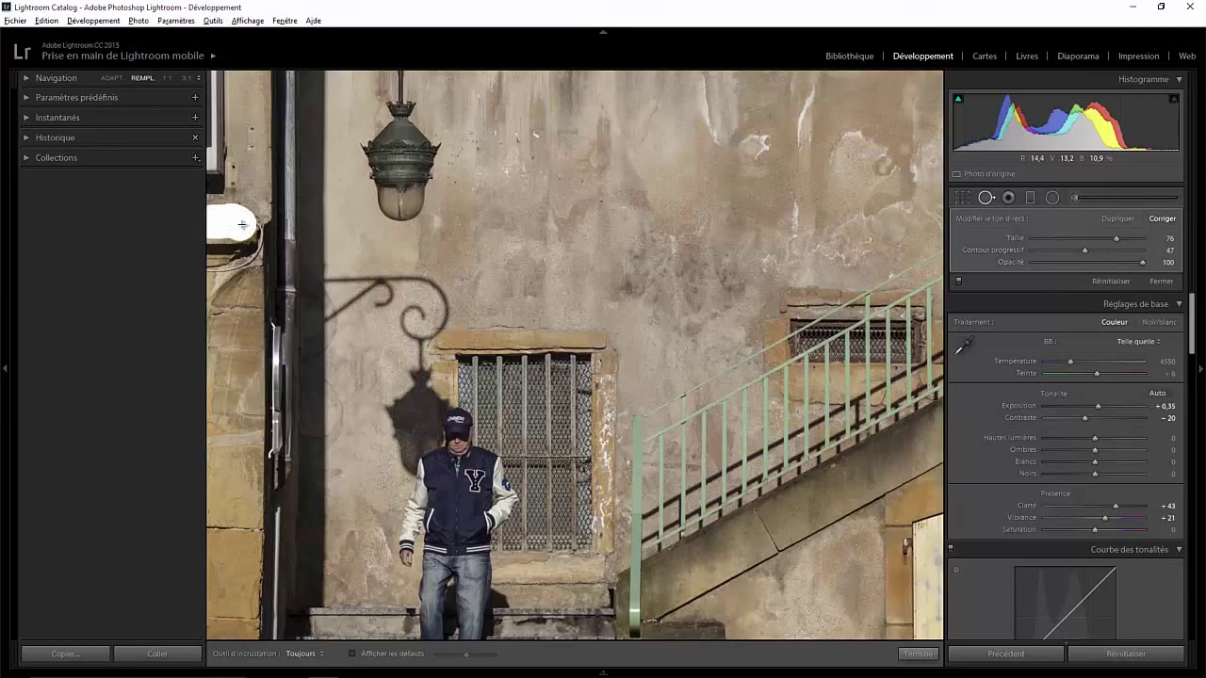
{"action": "mouse_move", "coordinate": [242, 224]}
{"action": "left_mouse_down"}
{"action": "mouse_move", "coordinate": [236, 242]}
{"action": "mouse_move", "coordinate": [213, 246]}
{"action": "mouse_move", "coordinate": [251, 231]}
{"action": "mouse_move", "coordinate": [218, 284]}
{"action": "left_mouse_up"}
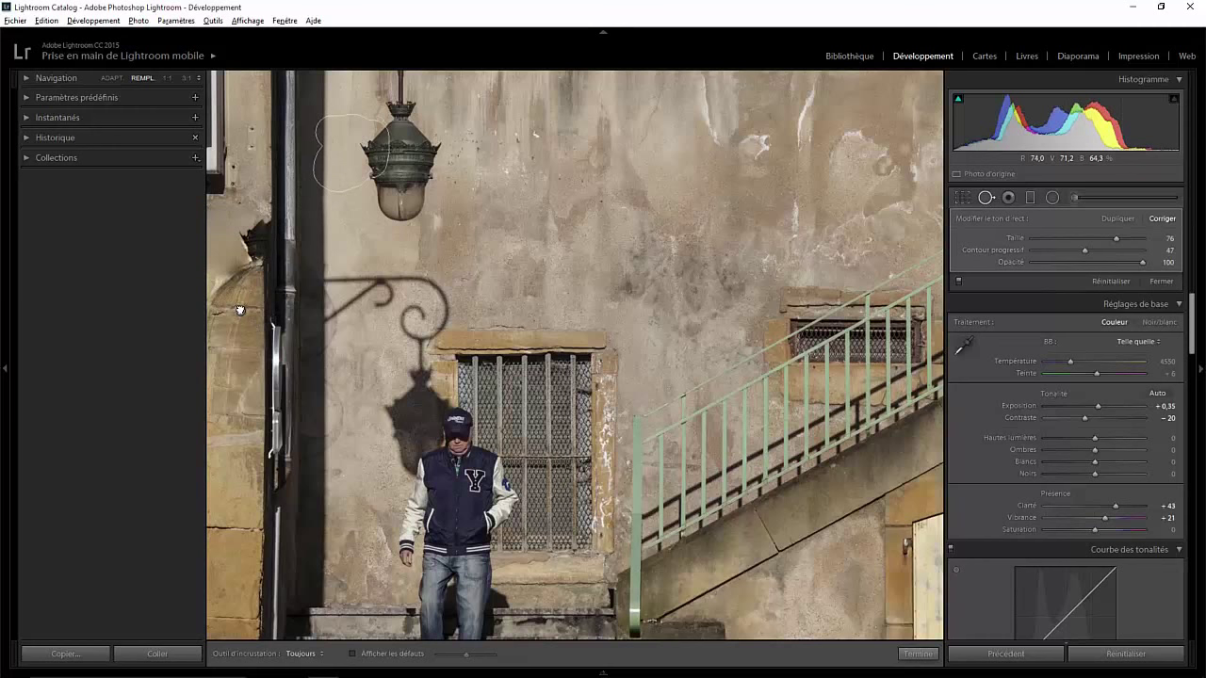
{"action": "key", "text": "slash"}
{"action": "left_click_drag", "start_coordinate": [231, 329], "coordinate": [232, 333]}
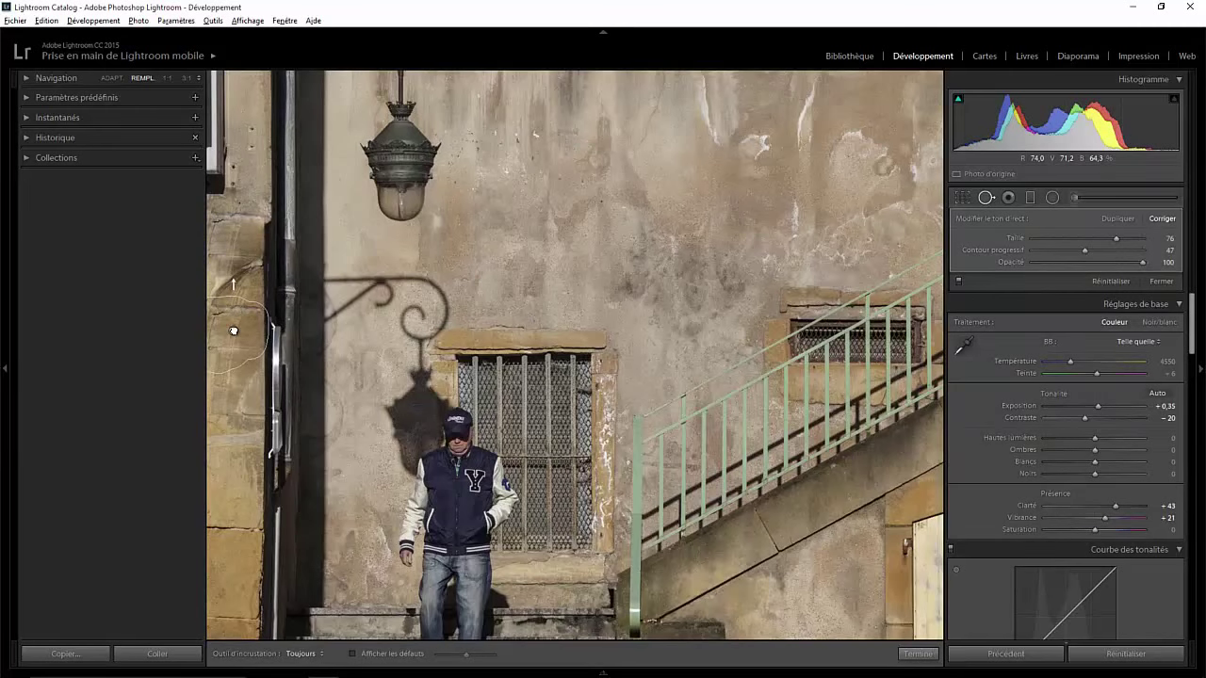
{"action": "left_click_drag", "start_coordinate": [232, 336], "coordinate": [234, 330]}
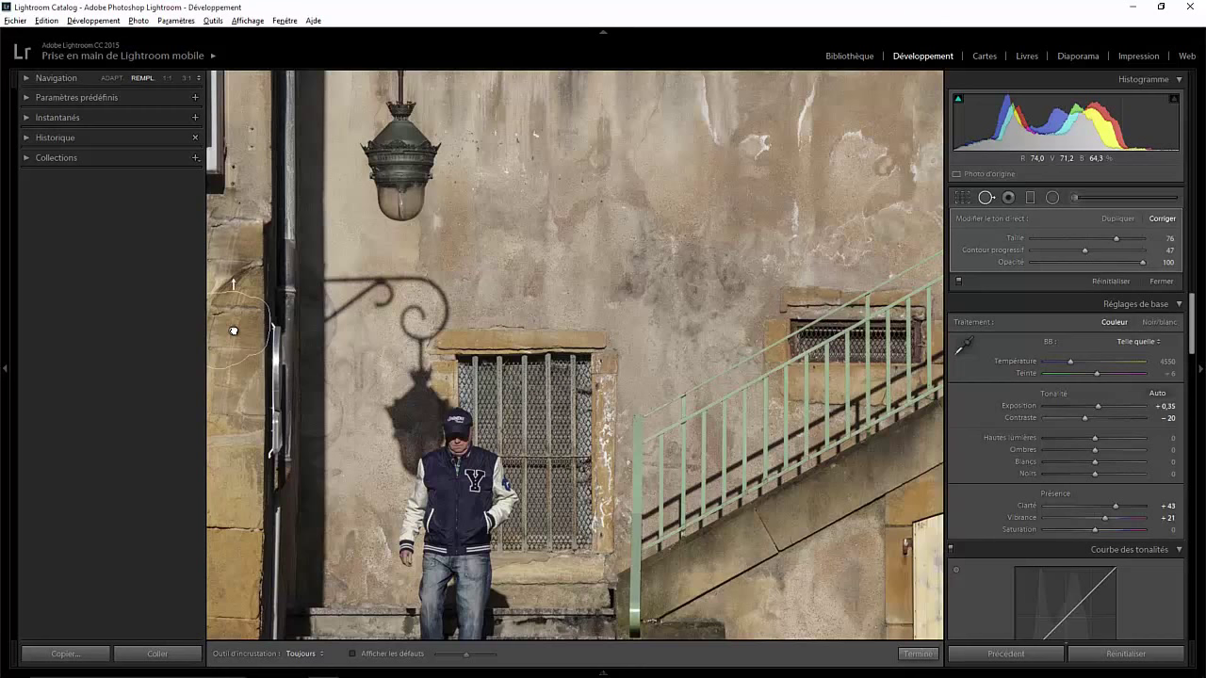
{"action": "left_click", "coordinate": [917, 653]}
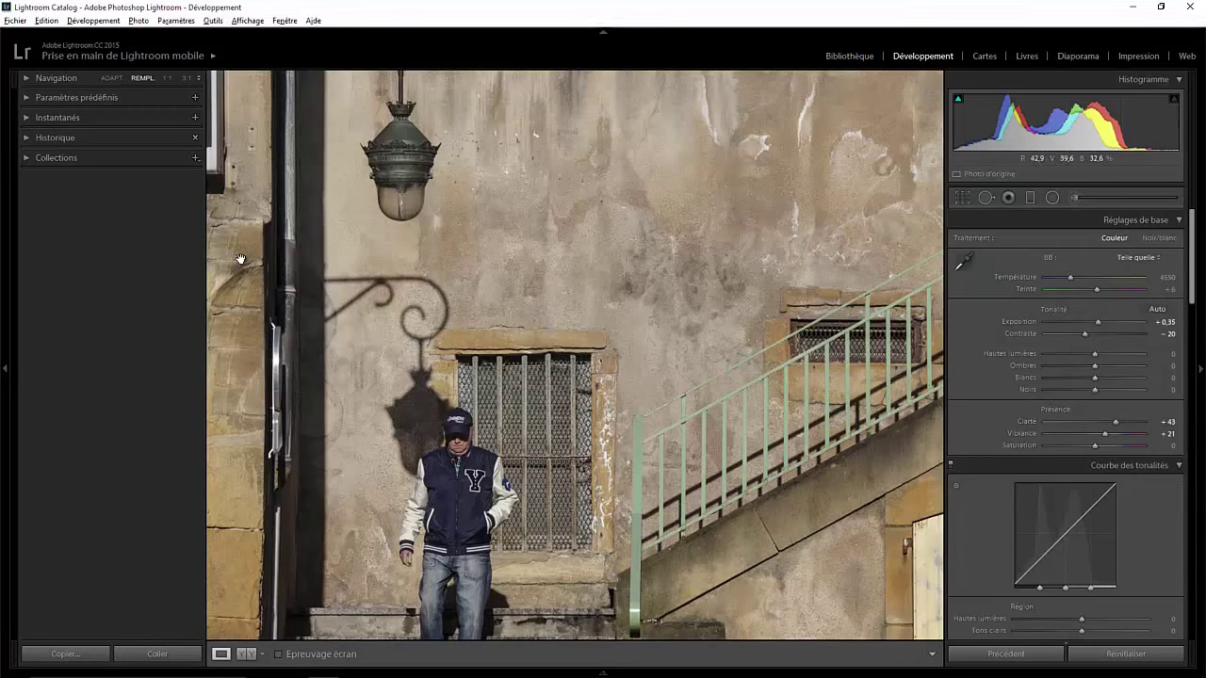
Step: At 1:1, heal the small dark spot on the stonework beside the drainpipe
{"action": "left_click", "coordinate": [167, 77]}
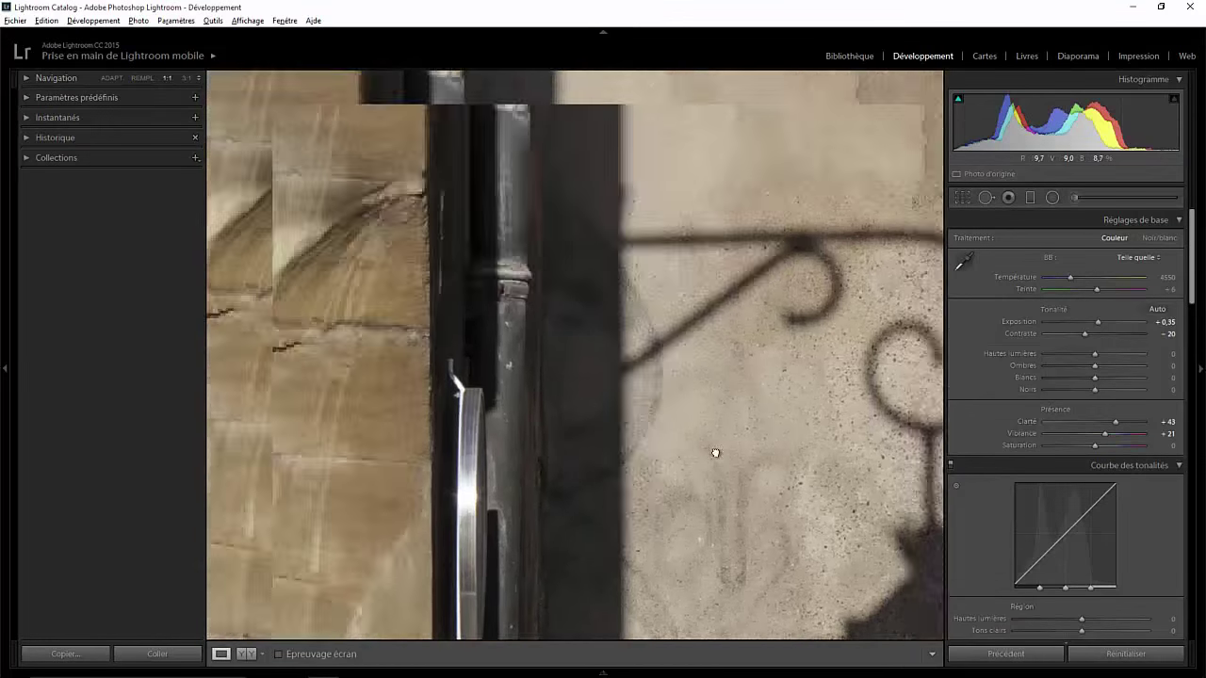
{"action": "left_click_drag", "start_coordinate": [355, 261], "coordinate": [740, 315]}
{"action": "left_click_drag", "start_coordinate": [703, 238], "coordinate": [691, 304]}
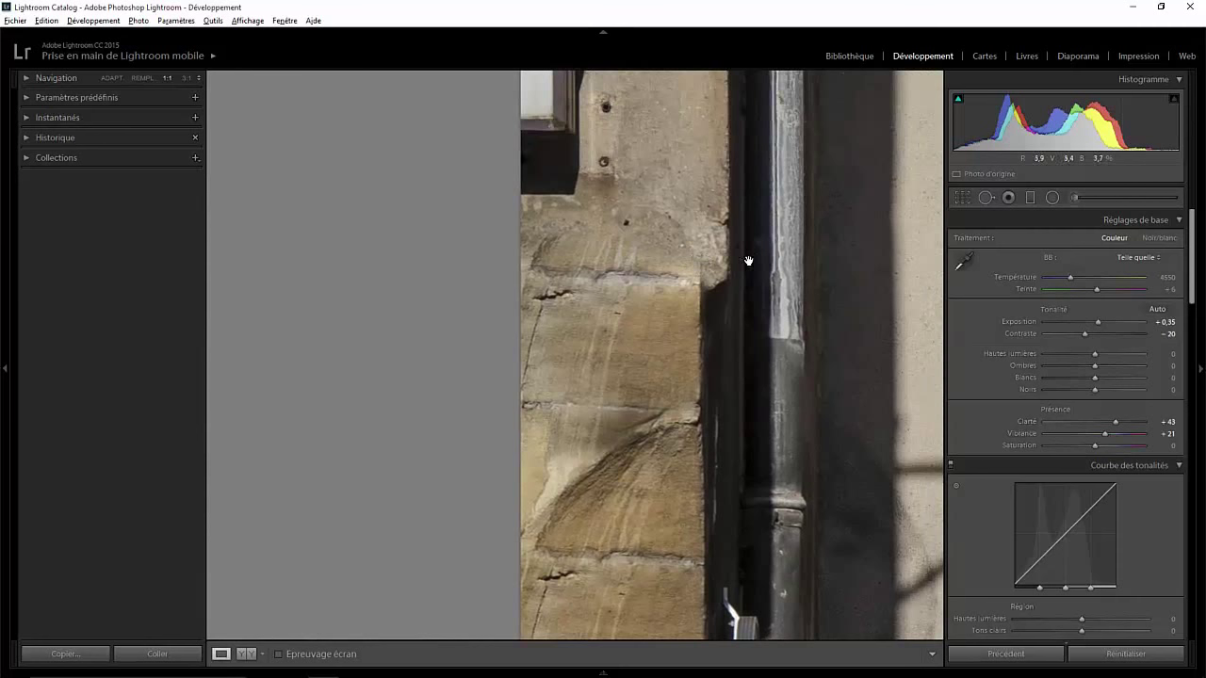
{"action": "left_click", "coordinate": [985, 197]}
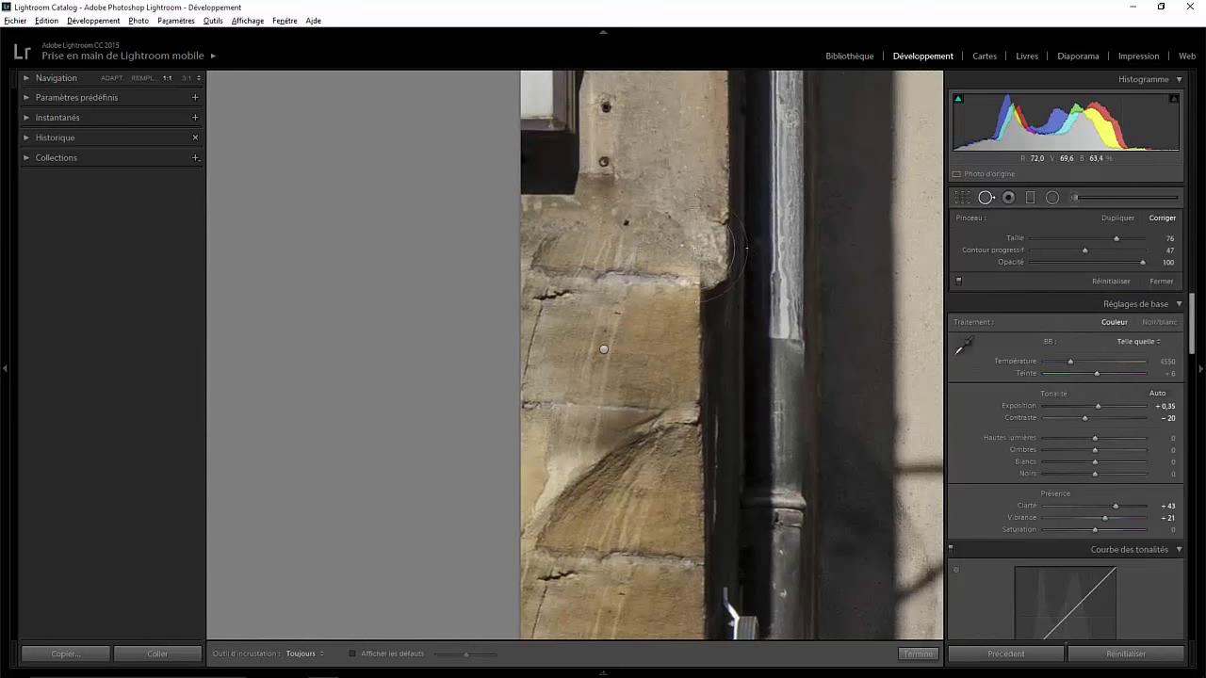
{"action": "scroll", "coordinate": [725, 226], "scroll_direction": "down", "scroll_amount": 1}
{"action": "left_click", "coordinate": [684, 189]}
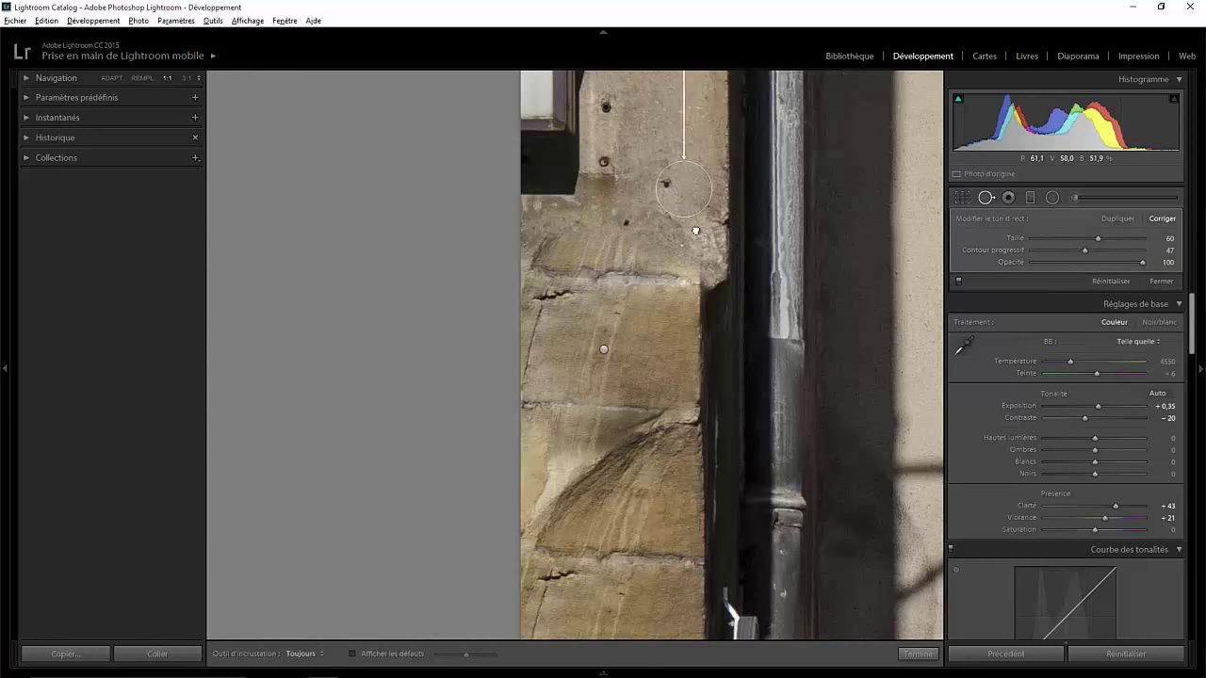
{"action": "left_click_drag", "start_coordinate": [695, 230], "coordinate": [697, 253]}
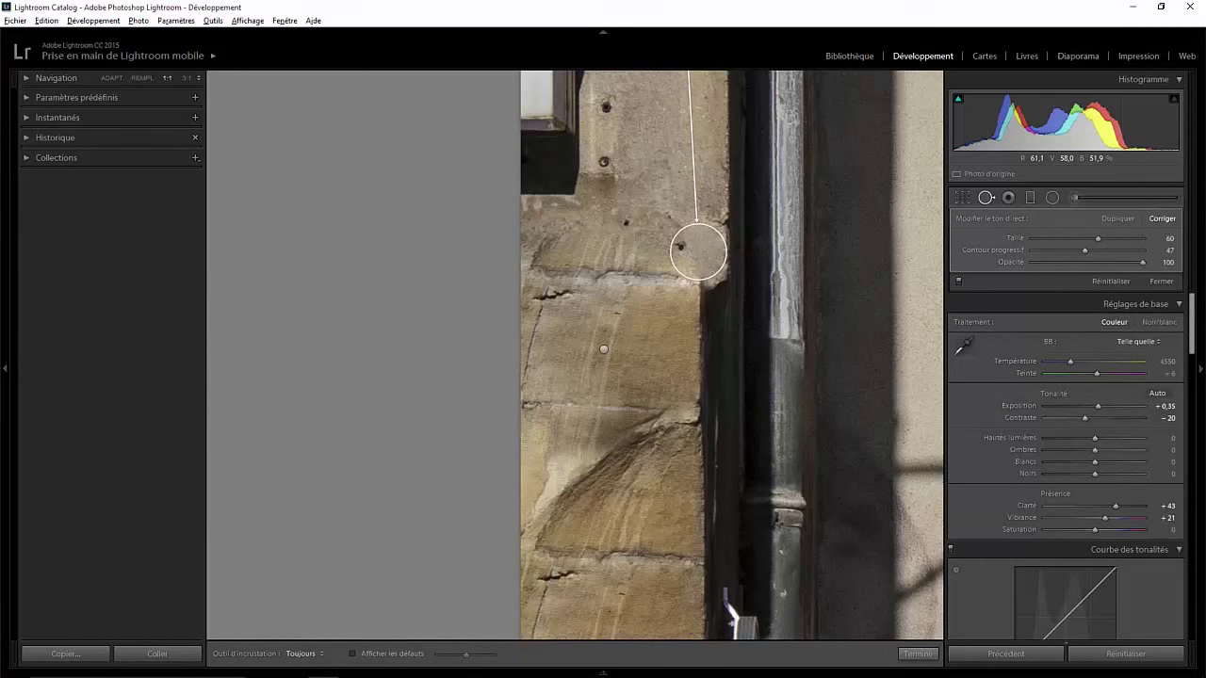
{"action": "left_click", "coordinate": [919, 654]}
{"action": "key", "text": "r"}
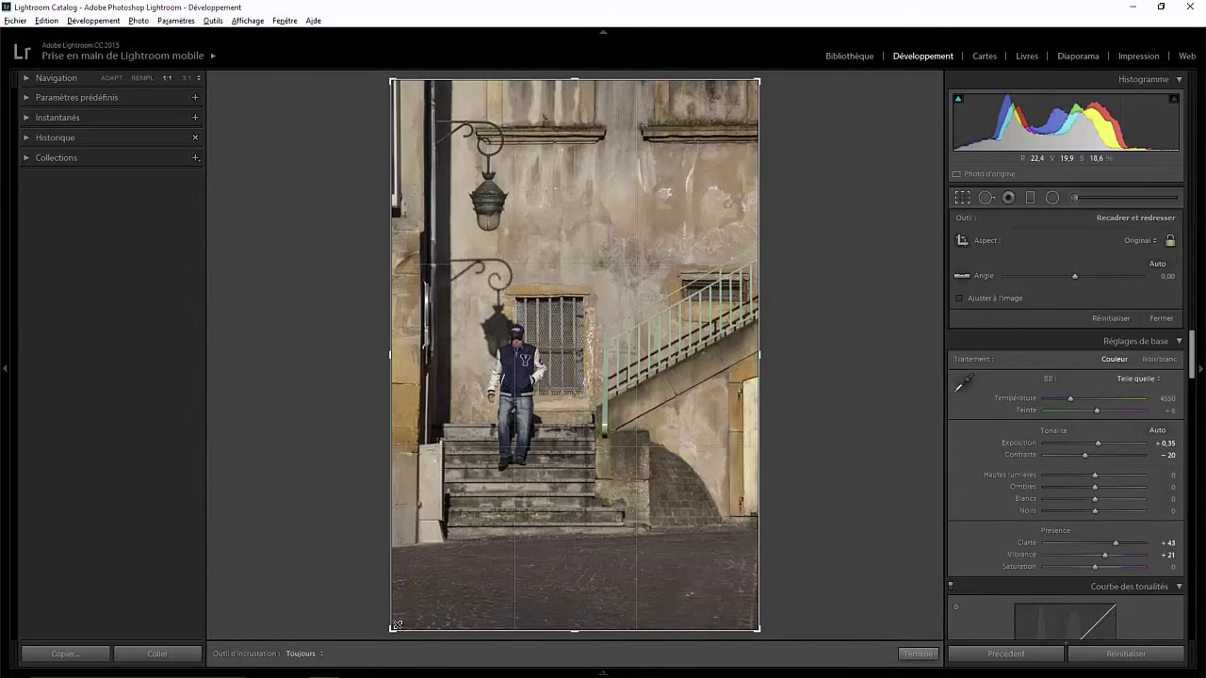
Step: Pull the bottom-left and bottom-right crop corners inward, apply the crop, and fit the view
{"action": "left_click_drag", "start_coordinate": [397, 626], "coordinate": [402, 614]}
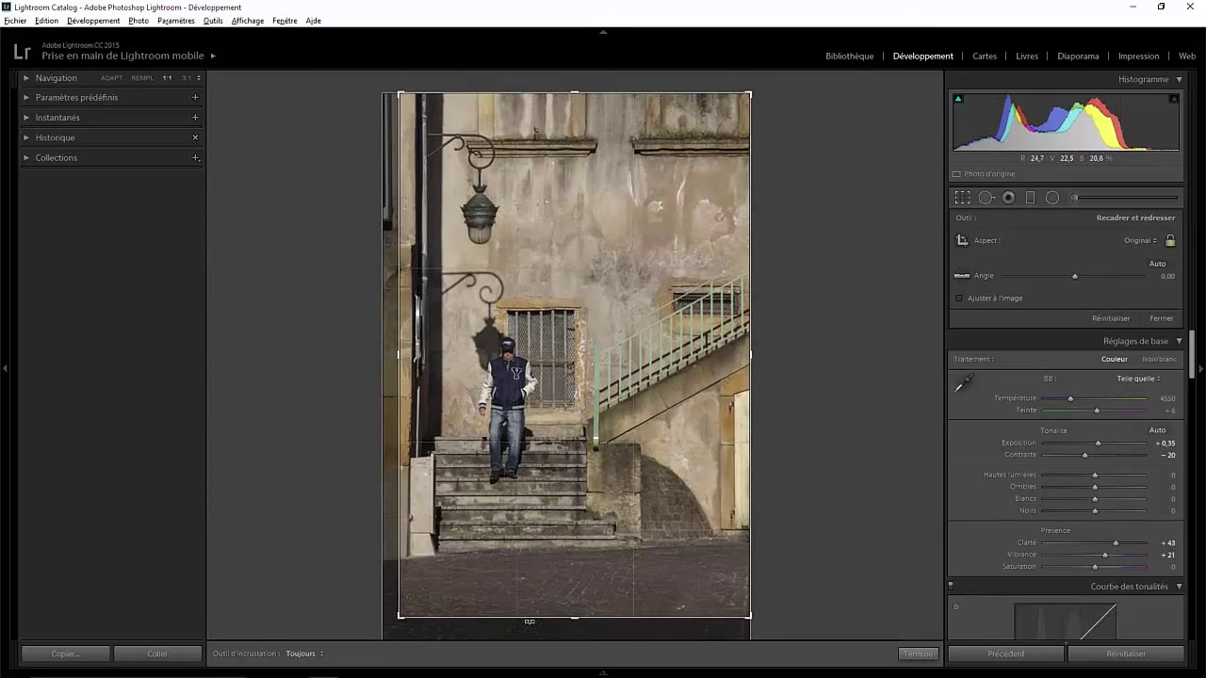
{"action": "left_click_drag", "start_coordinate": [750, 617], "coordinate": [731, 601]}
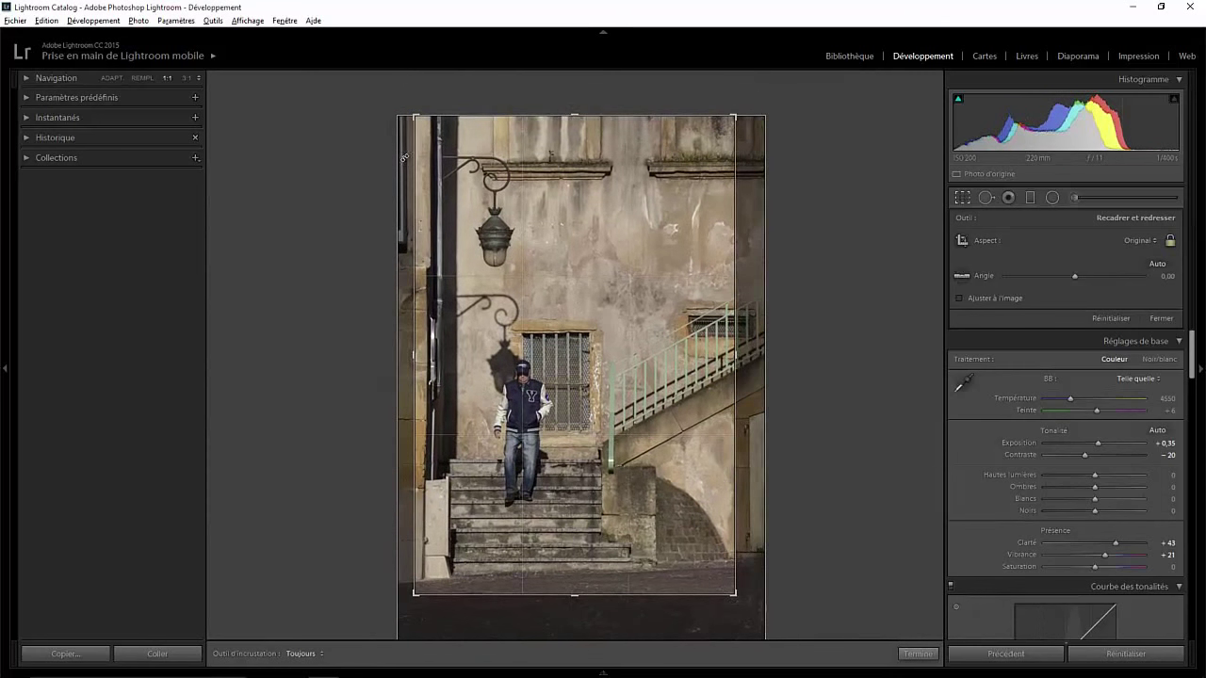
{"action": "left_click", "coordinate": [909, 654]}
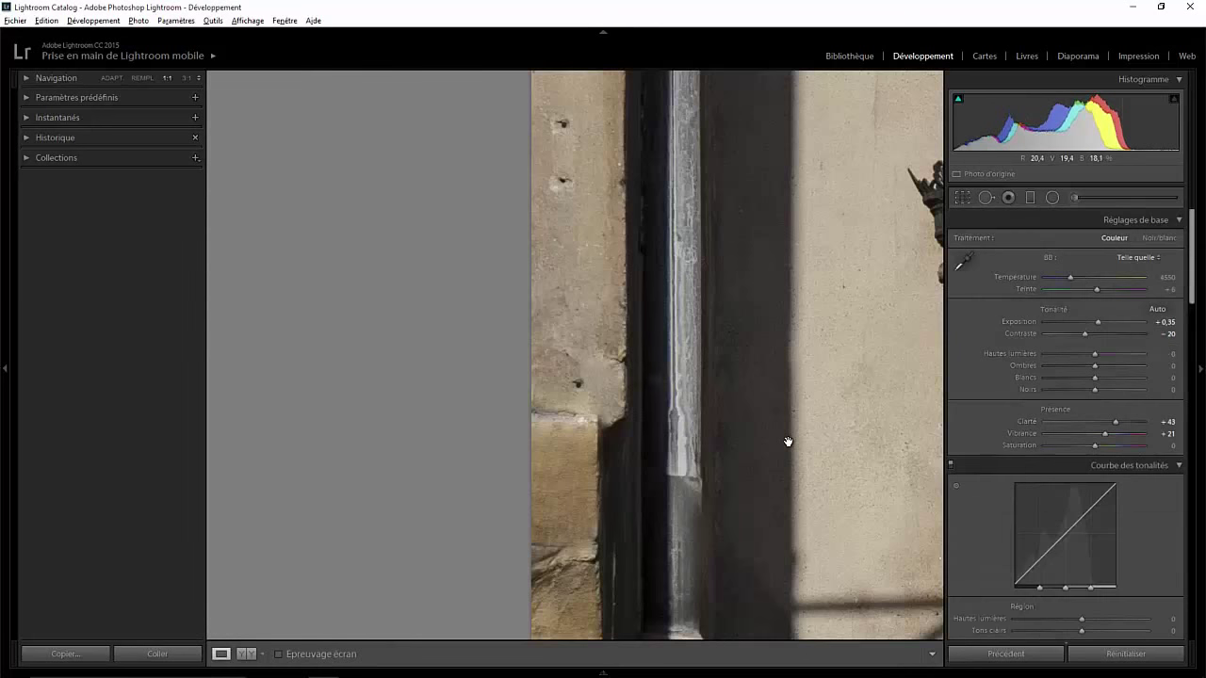
{"action": "left_click", "coordinate": [111, 79]}
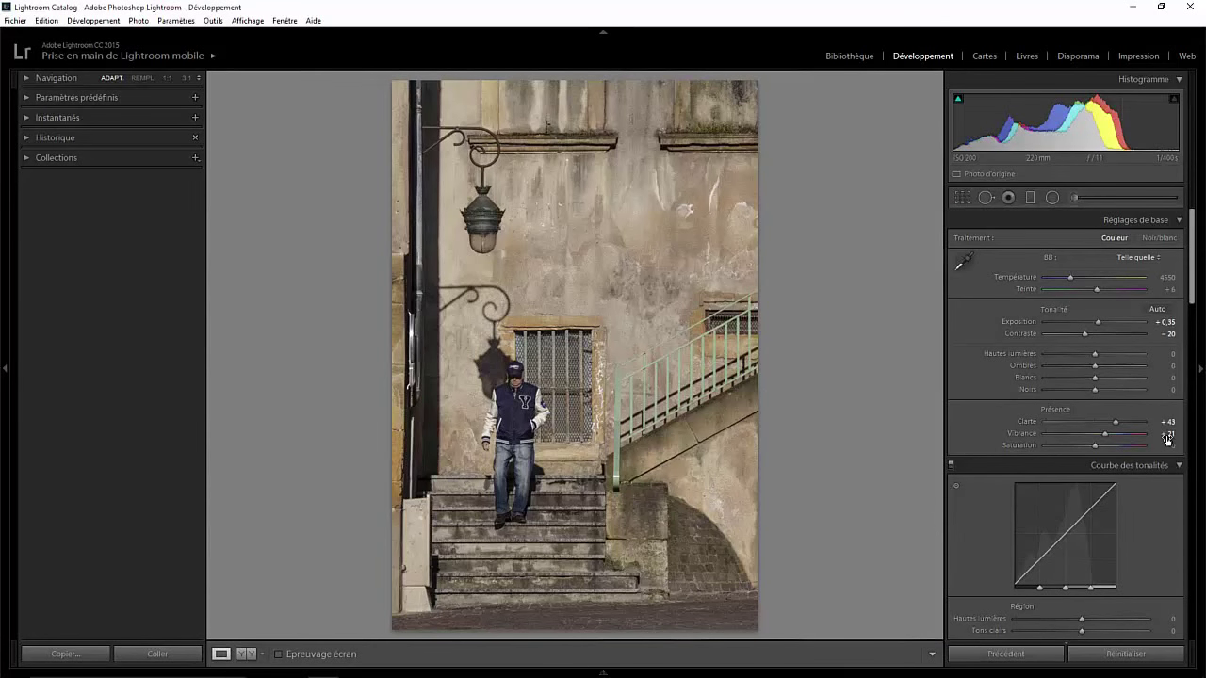
Step: Set vertical perspective correction to −12 and send the photo to Photoshop via Edit In
{"action": "scroll", "coordinate": [1130, 433], "scroll_direction": "down", "scroll_amount": 15}
{"action": "left_click", "coordinate": [1091, 430]}
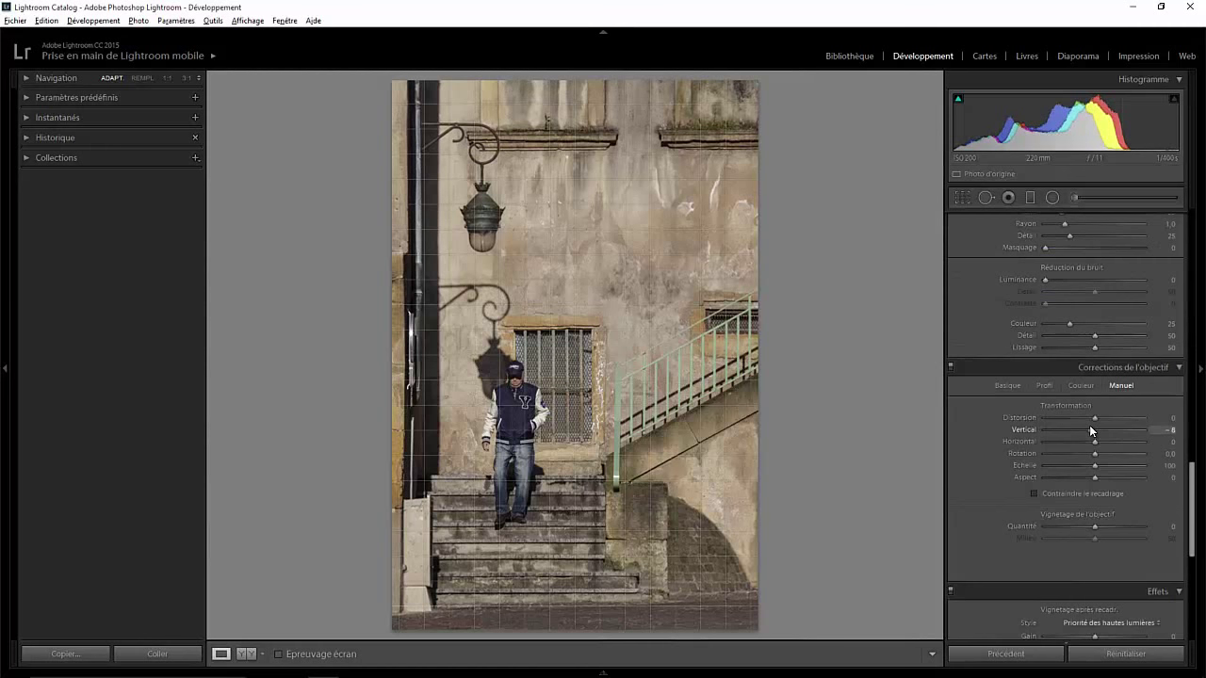
{"action": "left_click", "coordinate": [1088, 426]}
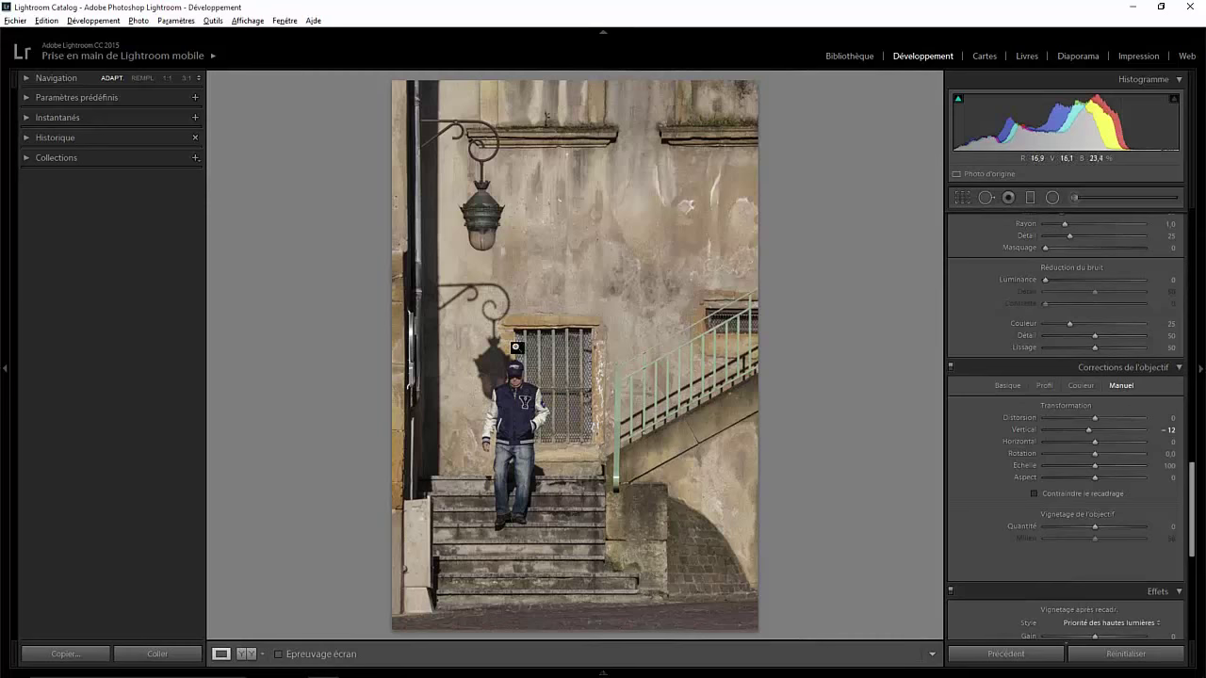
{"action": "right_click", "coordinate": [517, 271]}
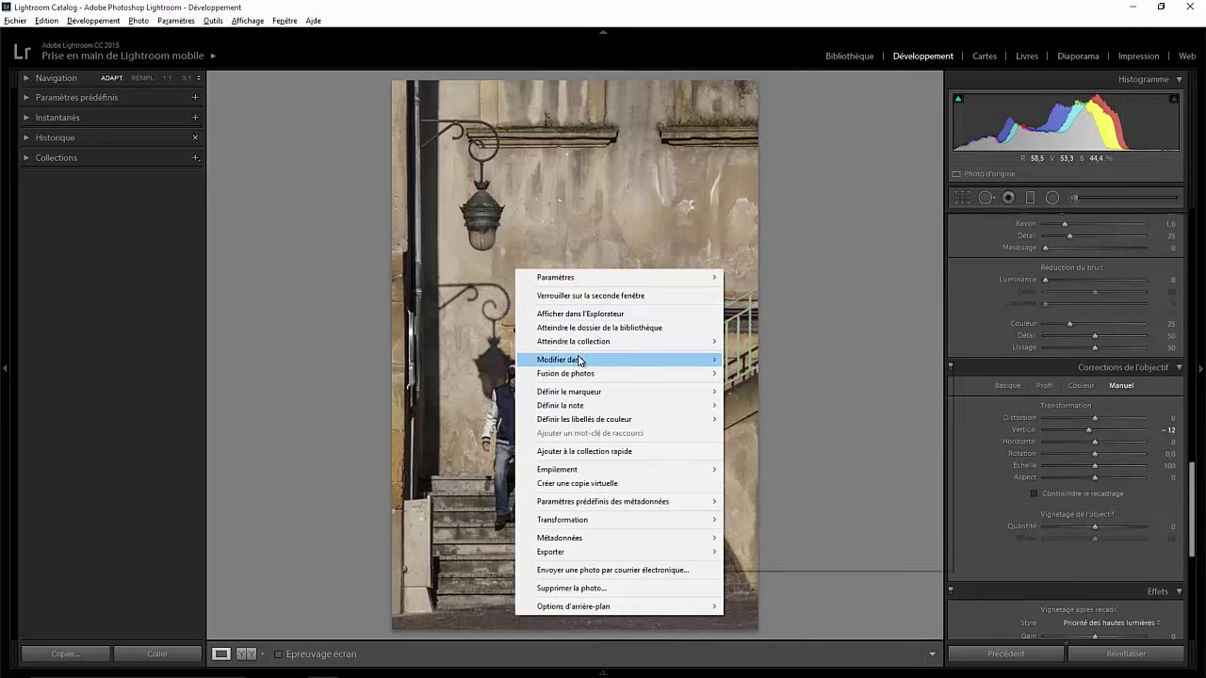
{"action": "mouse_move", "coordinate": [618, 360]}
{"action": "left_click", "coordinate": [752, 363]}
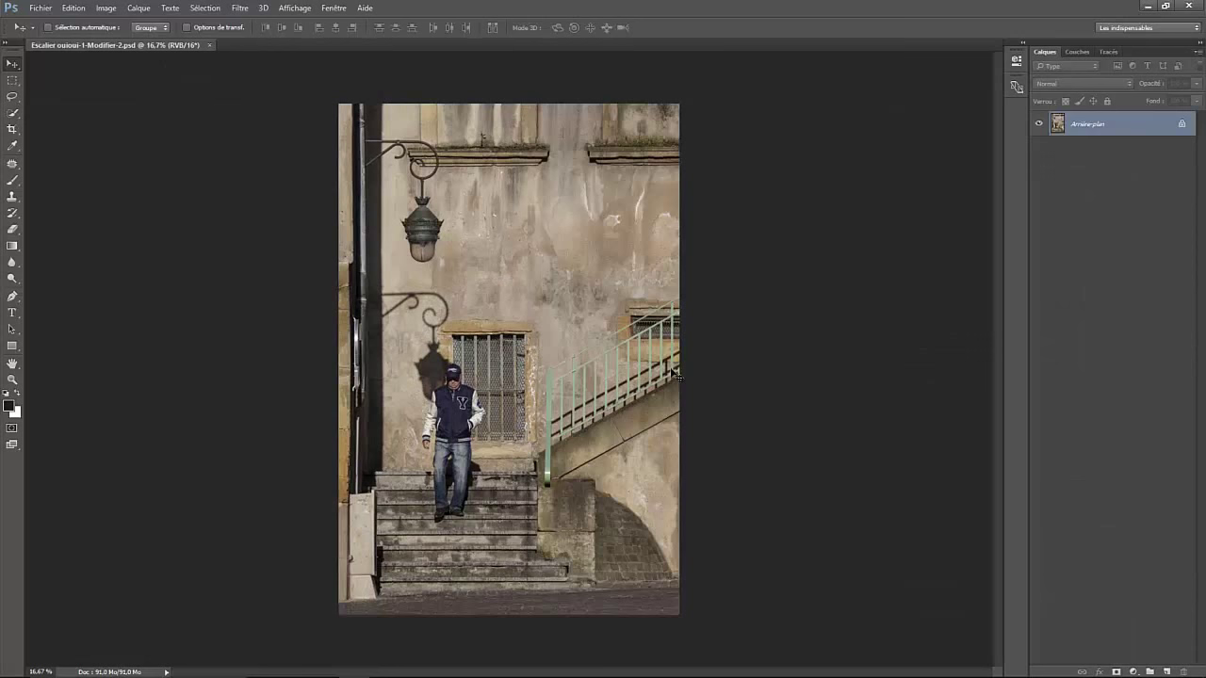
Step: Quick-select the man's cap, face, jacket and sleeves
{"action": "key", "text": "ctrl+plus"}
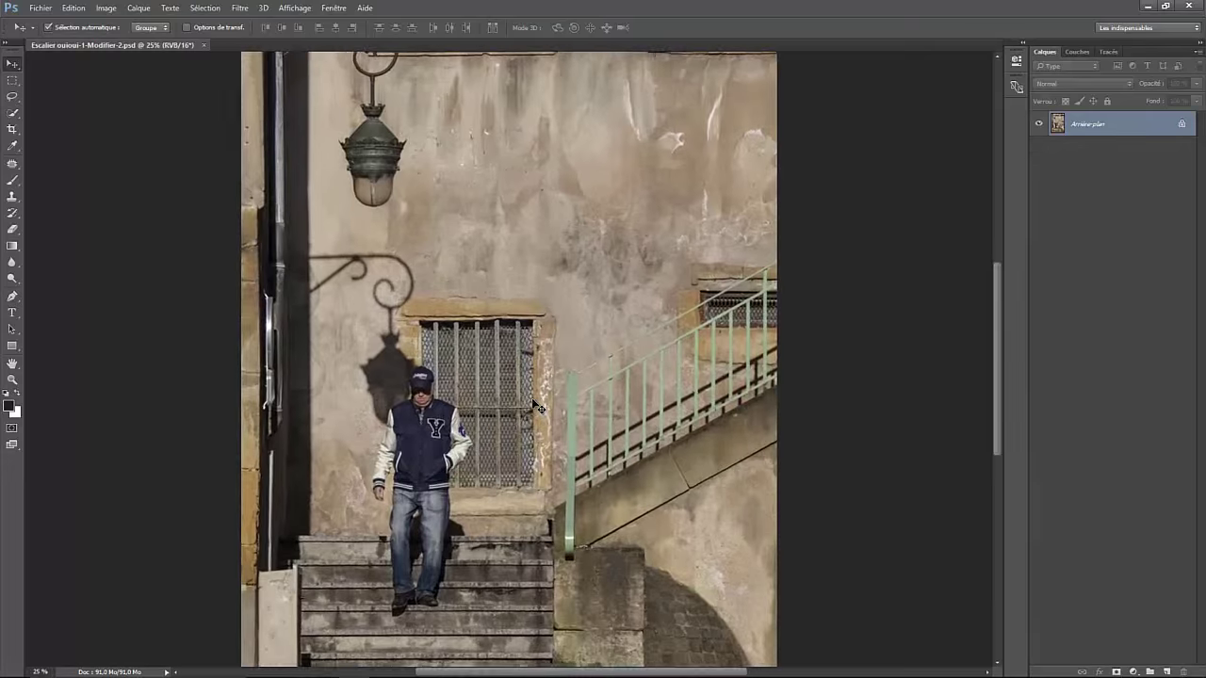
{"action": "key", "text": "ctrl+plus"}
{"action": "key", "text": "ctrl+plus"}
{"action": "key", "text": "ctrl+plus"}
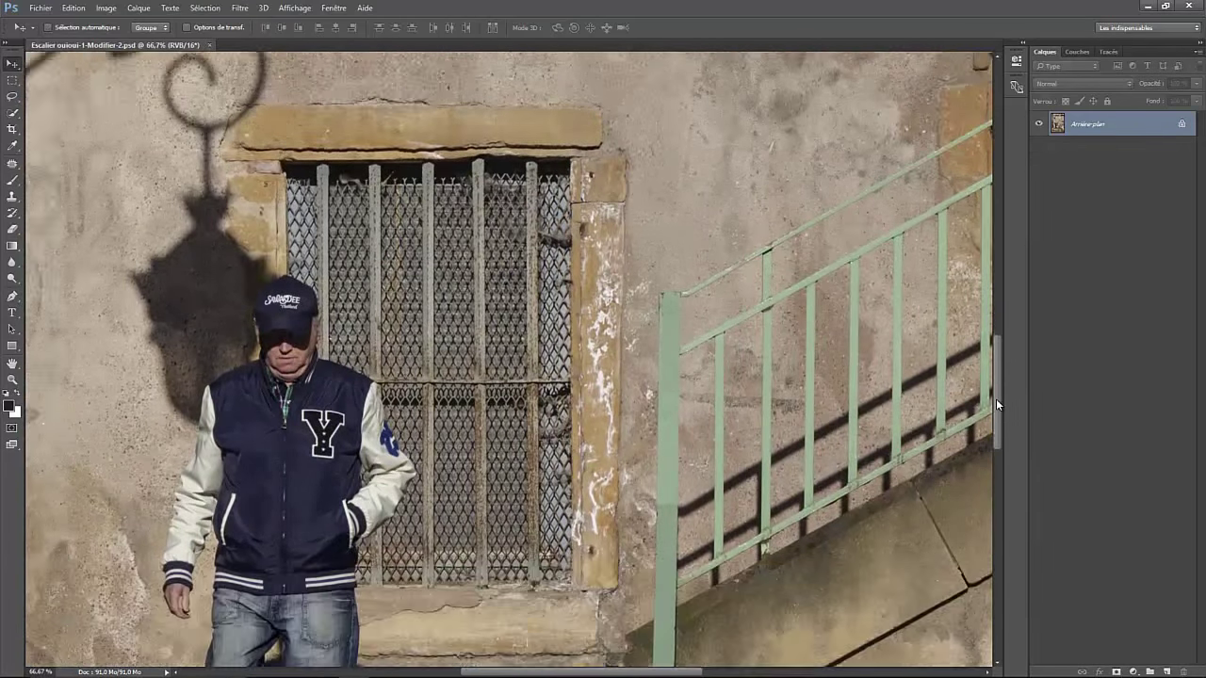
{"action": "left_click_drag", "start_coordinate": [1000, 370], "coordinate": [996, 417]}
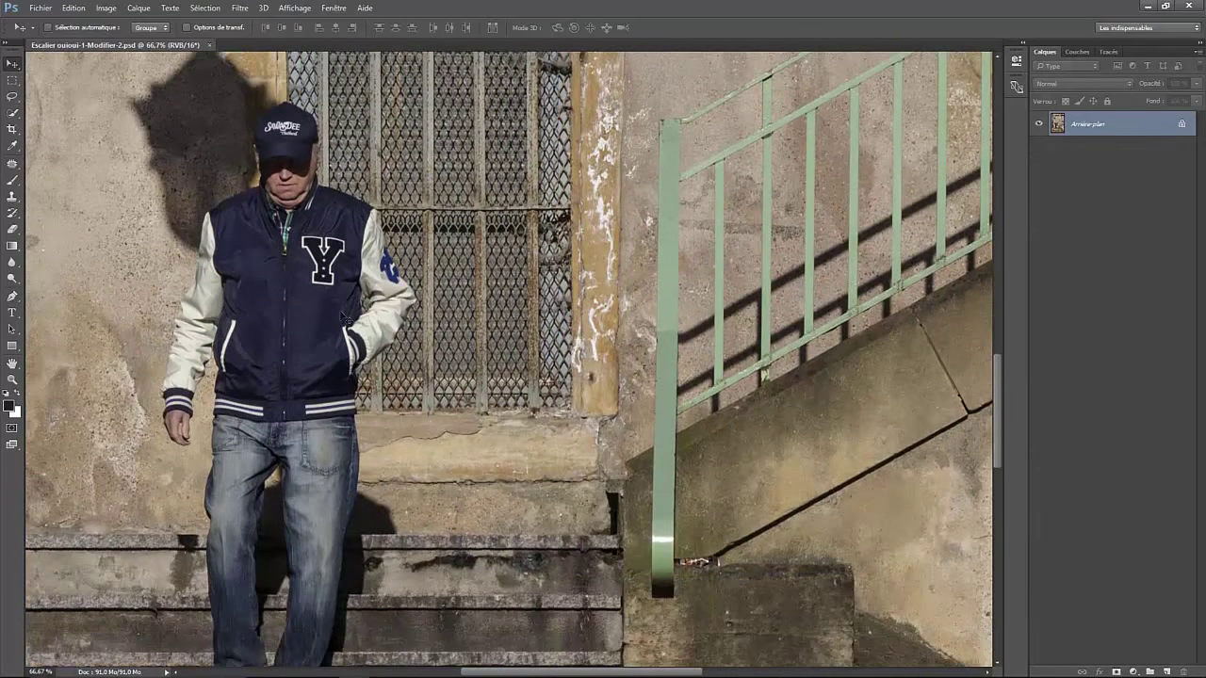
{"action": "left_click", "coordinate": [13, 114]}
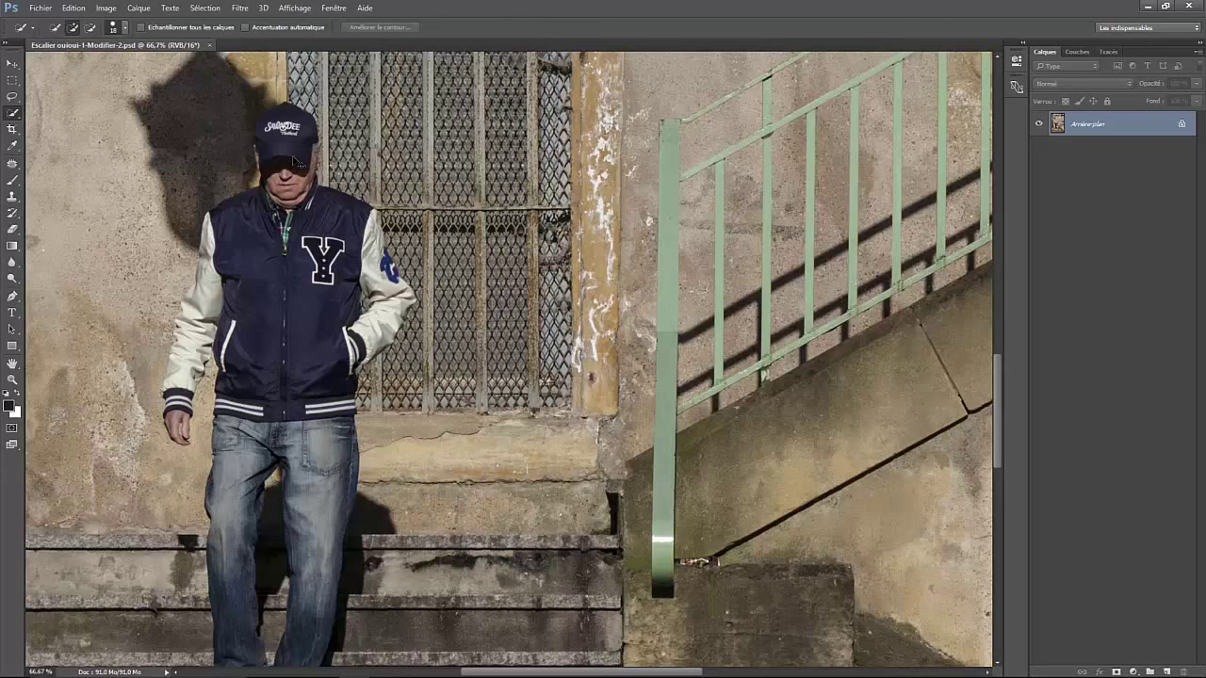
{"action": "key", "text": "ctrl+plus"}
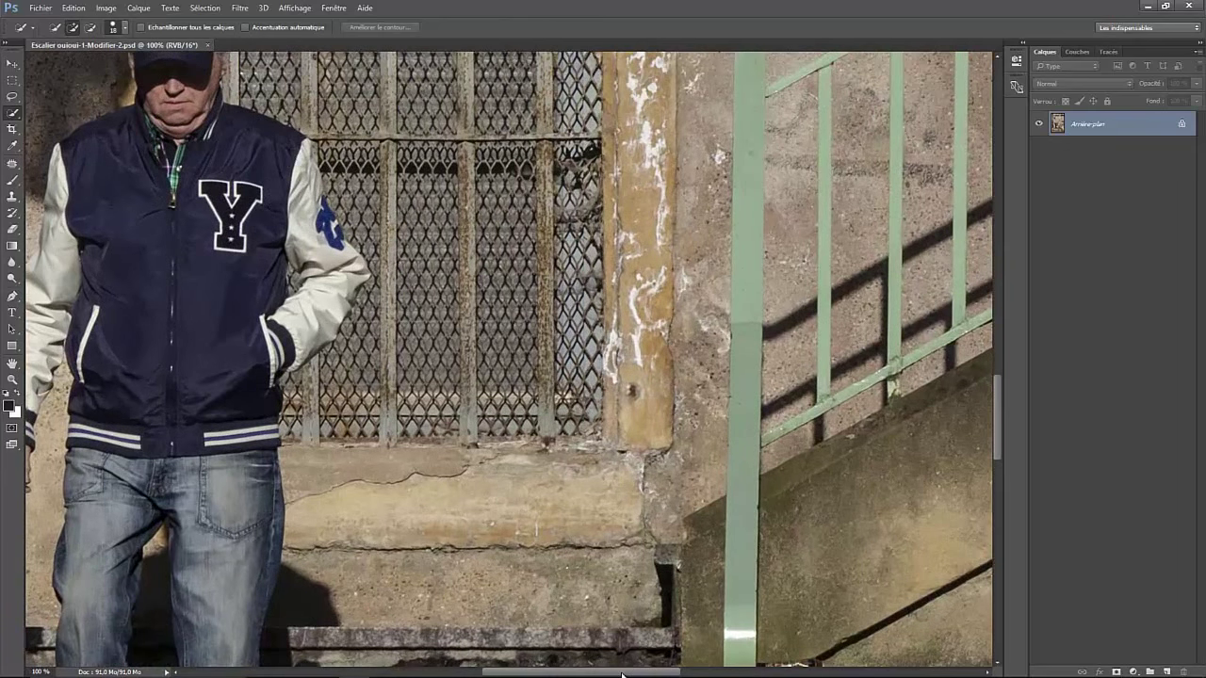
{"action": "left_click_drag", "start_coordinate": [622, 674], "coordinate": [551, 675]}
{"action": "left_click_drag", "start_coordinate": [999, 400], "coordinate": [999, 353]}
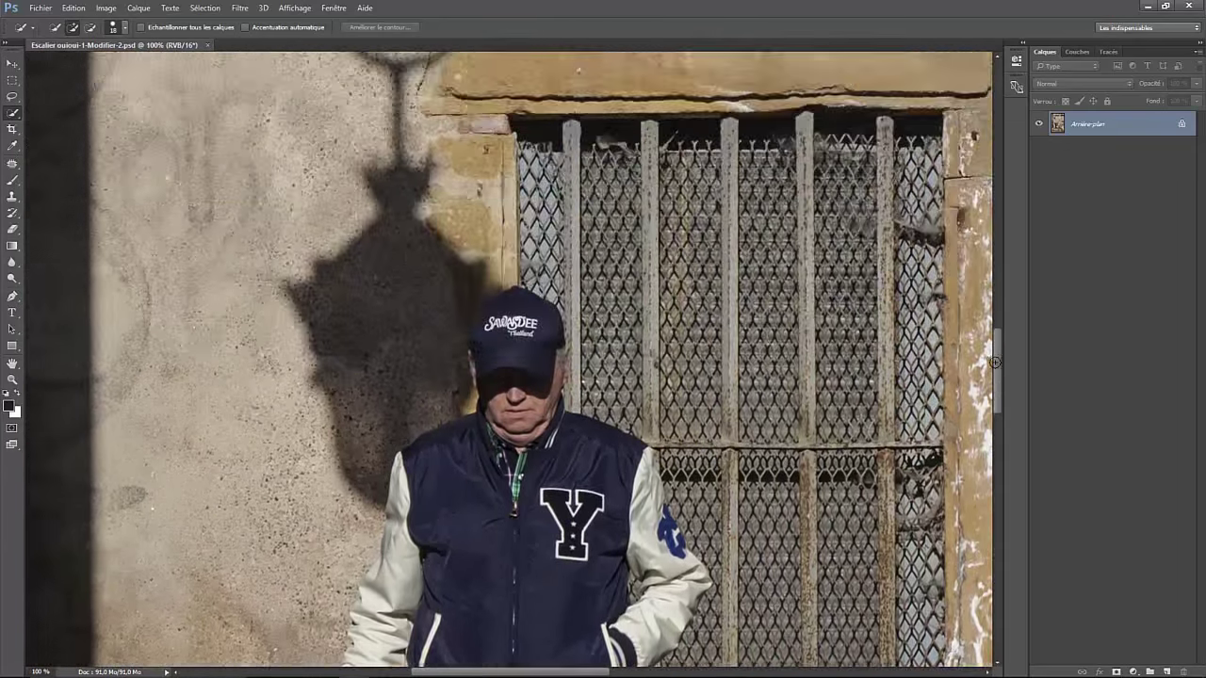
{"action": "left_click_drag", "start_coordinate": [517, 365], "coordinate": [558, 466]}
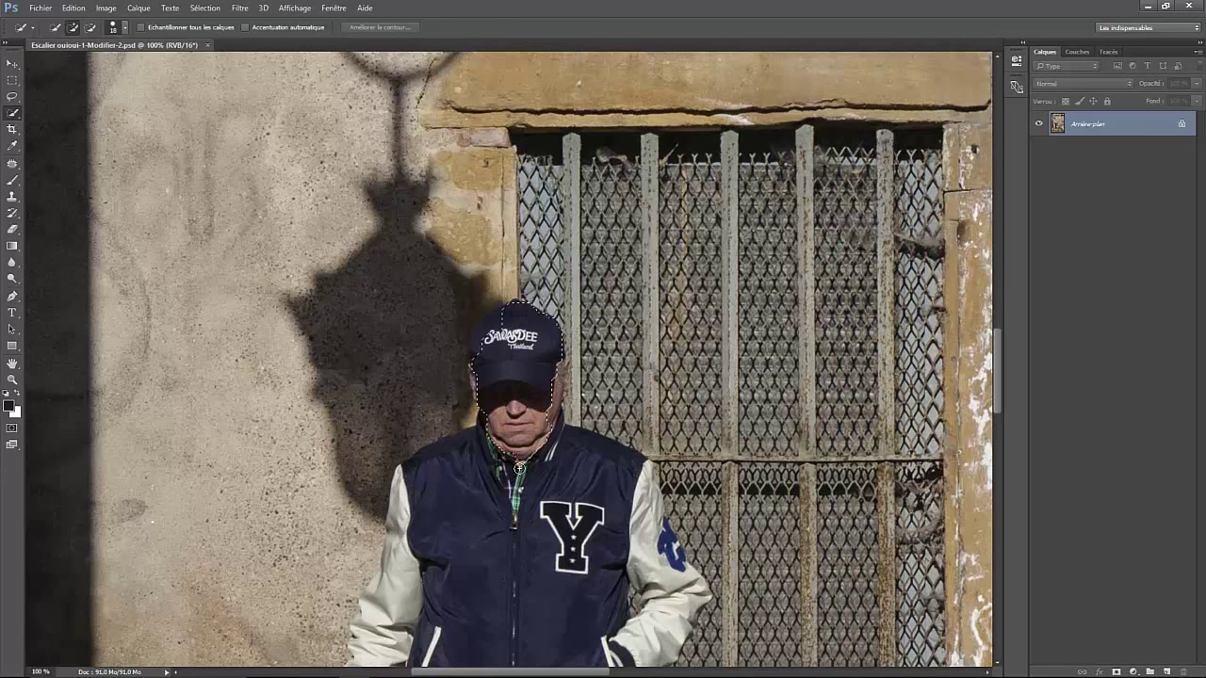
{"action": "mouse_move", "coordinate": [644, 532]}
{"action": "left_mouse_down"}
{"action": "mouse_move", "coordinate": [481, 276]}
{"action": "mouse_move", "coordinate": [500, 320]}
{"action": "left_mouse_up"}
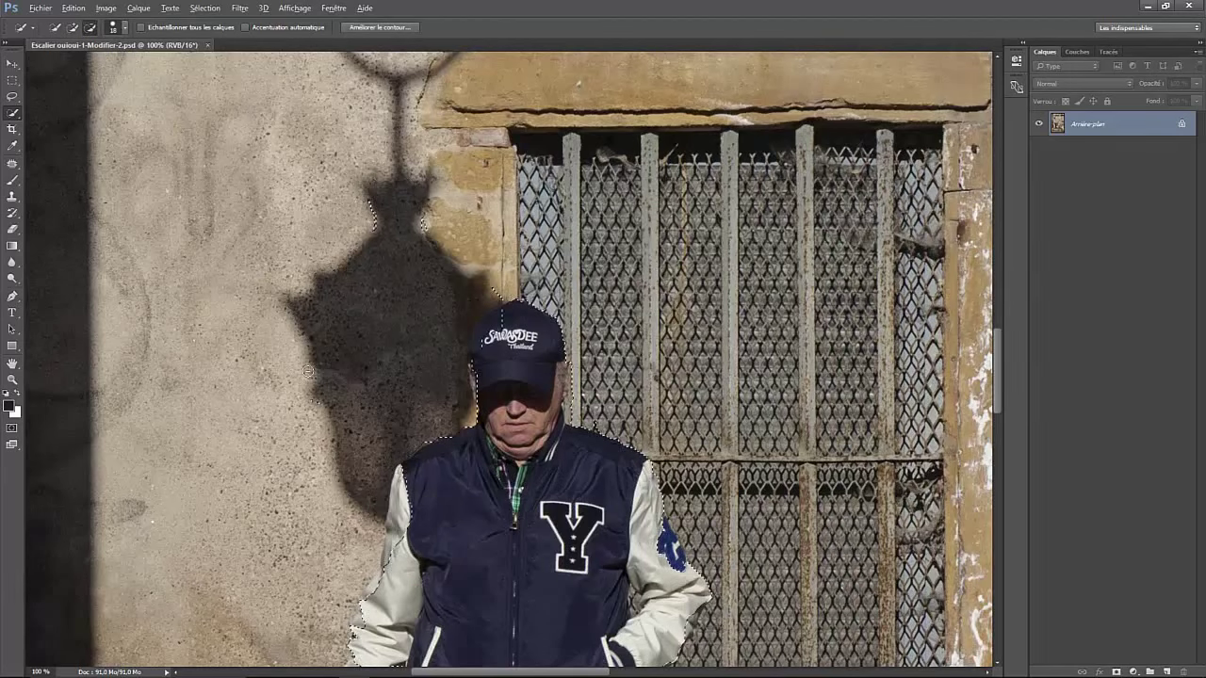
Step: Zoom in to add the ear, hair and the sleeve's outer edge to the selection
{"action": "key", "text": "ctrl+plus"}
{"action": "key", "text": "ctrl+plus"}
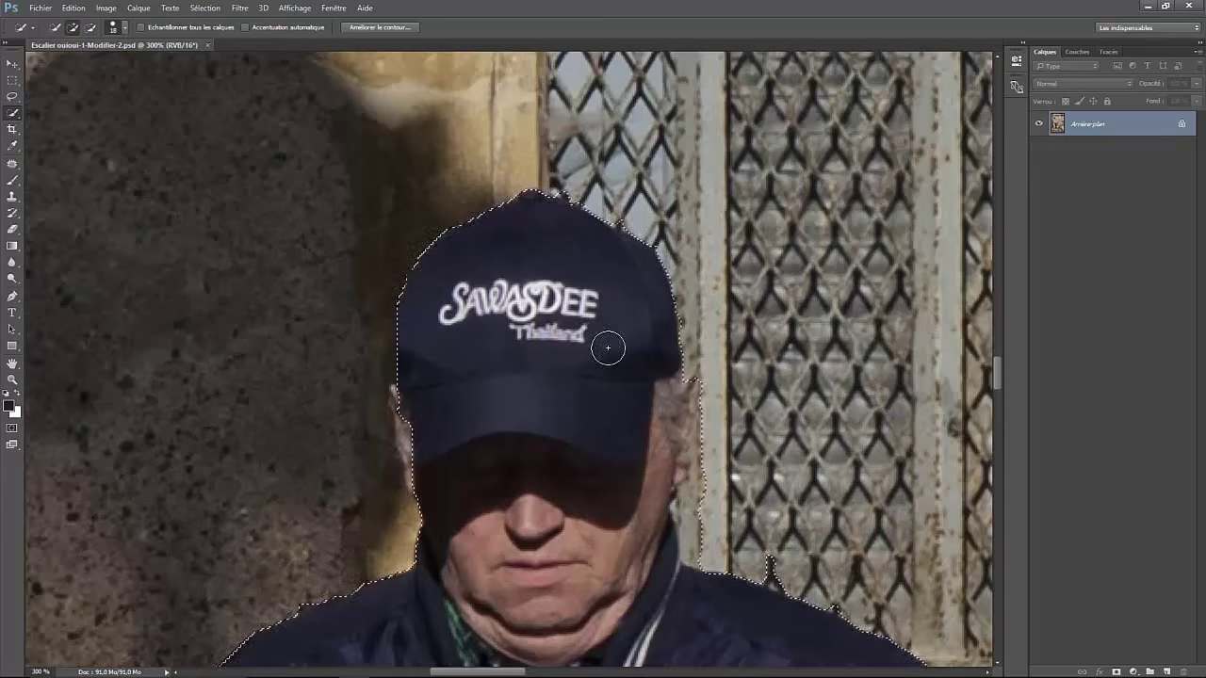
{"action": "left_click_drag", "start_coordinate": [417, 412], "coordinate": [425, 439]}
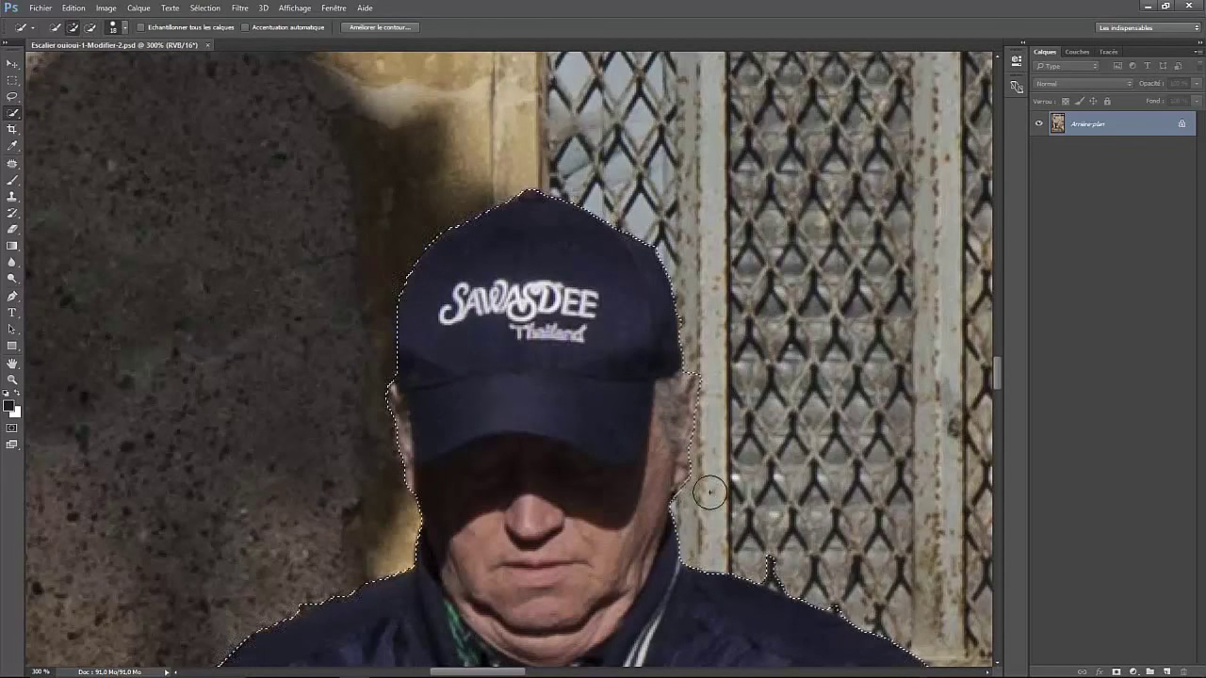
{"action": "scroll", "coordinate": [707, 490], "scroll_direction": "down", "scroll_amount": 3}
{"action": "scroll", "coordinate": [753, 282], "scroll_direction": "down", "scroll_amount": 2}
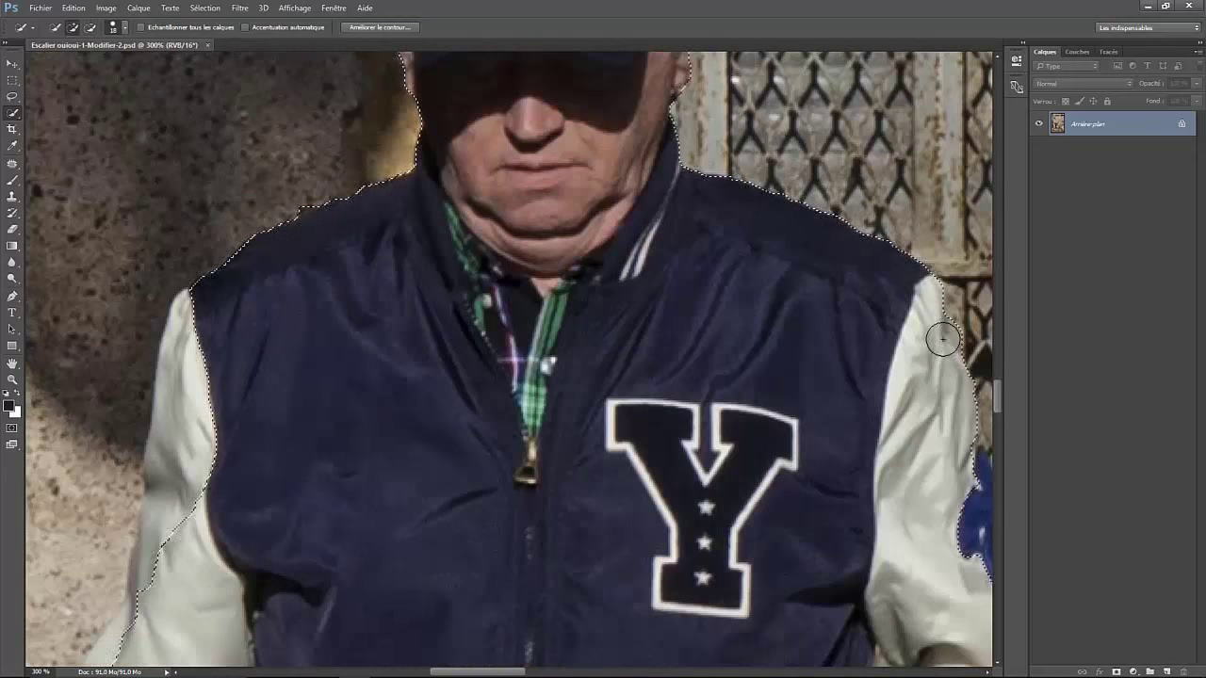
{"action": "scroll", "coordinate": [530, 664], "scroll_direction": "right", "scroll_amount": 5}
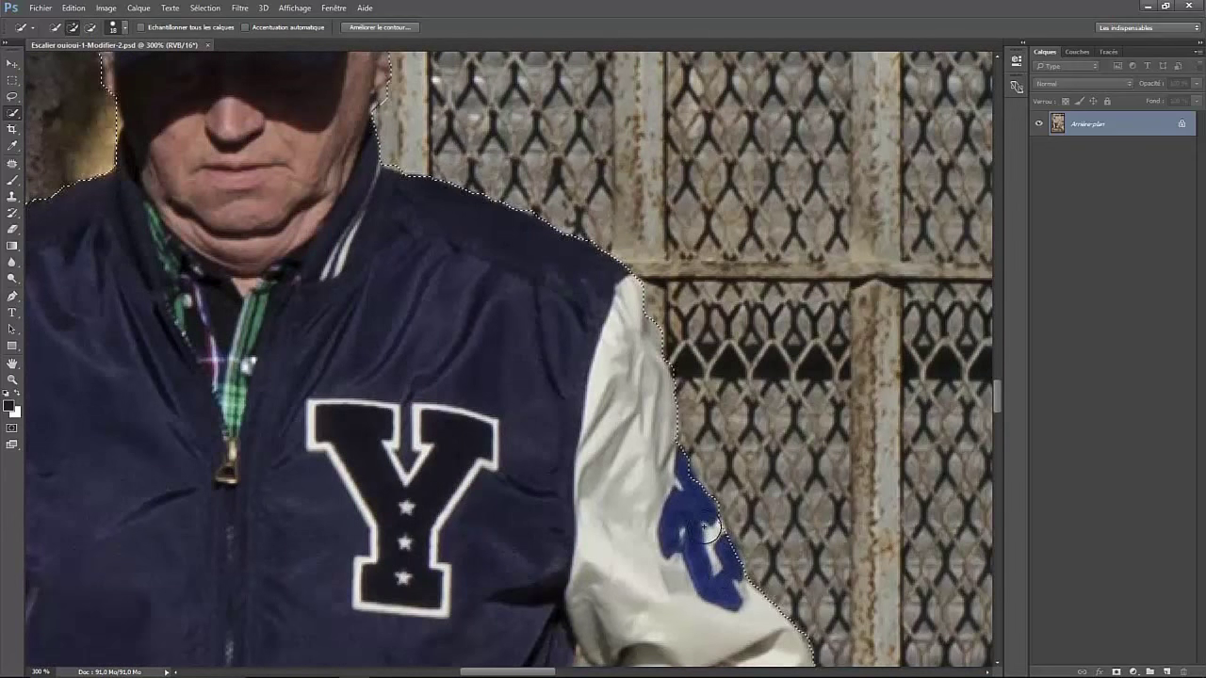
{"action": "scroll", "coordinate": [784, 321], "scroll_direction": "down", "scroll_amount": 5}
{"action": "left_click_drag", "start_coordinate": [785, 321], "coordinate": [638, 524]}
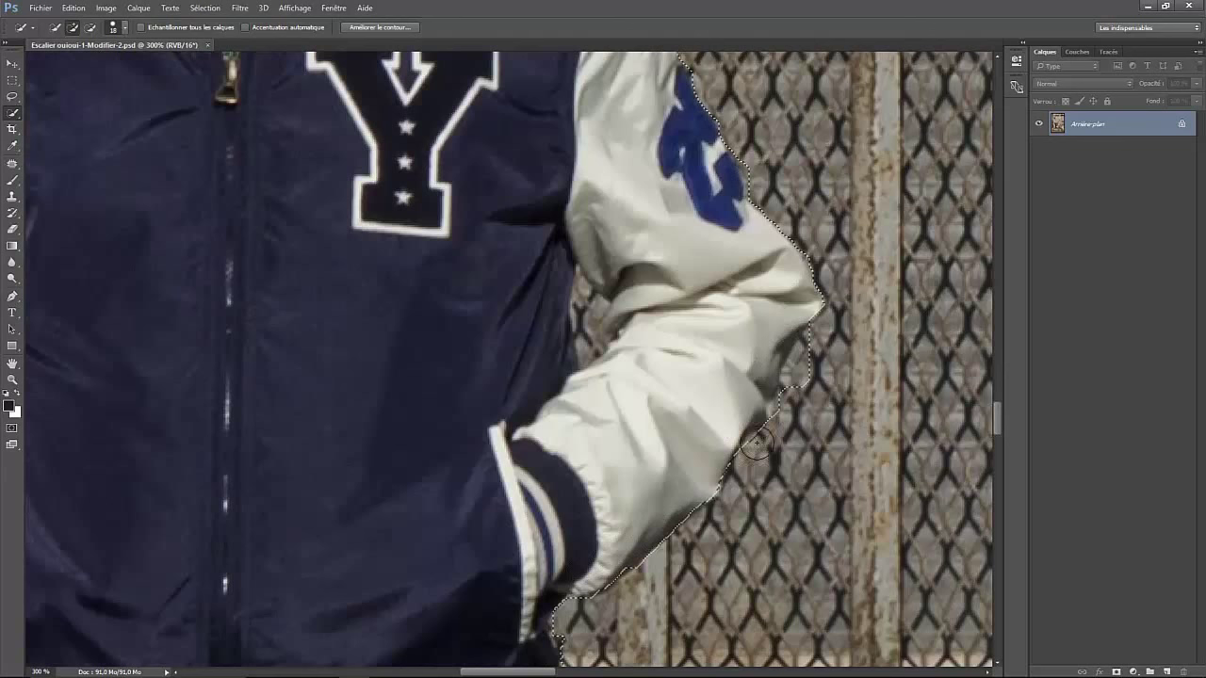
{"action": "scroll", "coordinate": [927, 427], "scroll_direction": "down", "scroll_amount": 5}
{"action": "scroll", "coordinate": [926, 427], "scroll_direction": "down", "scroll_amount": 2}
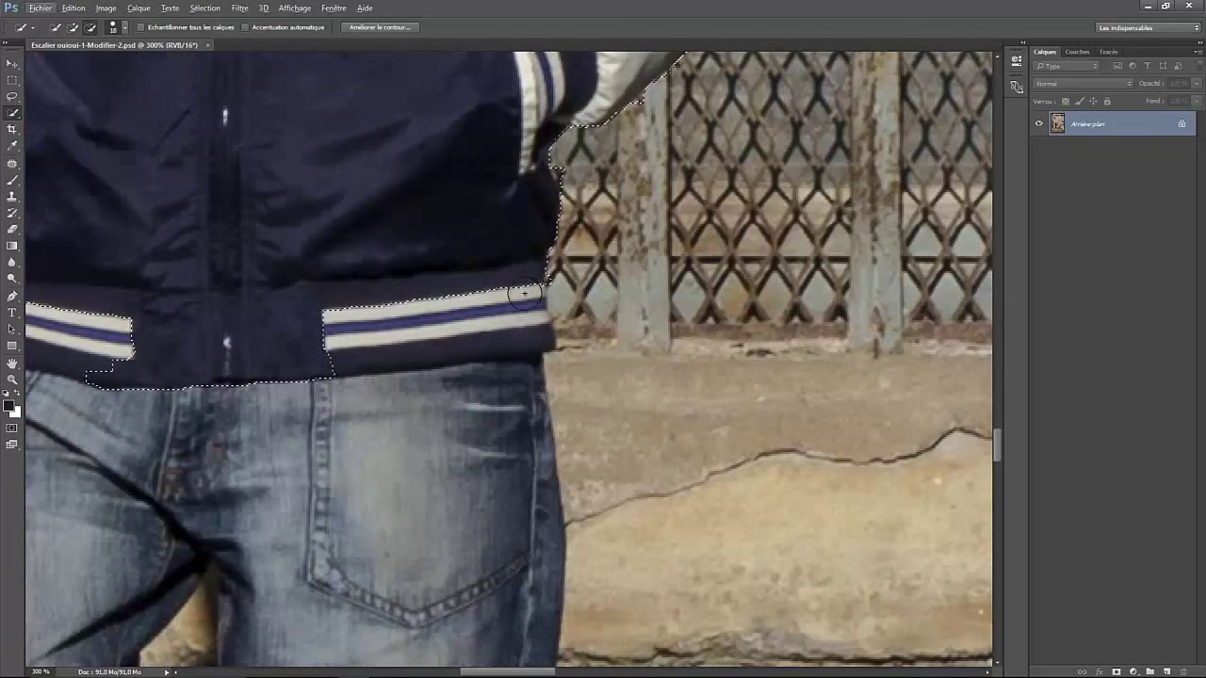
Step: Add the left cuff, hand and sleeve, removing the gap between sleeve and jacket
{"action": "left_click_drag", "start_coordinate": [113, 348], "coordinate": [232, 412]}
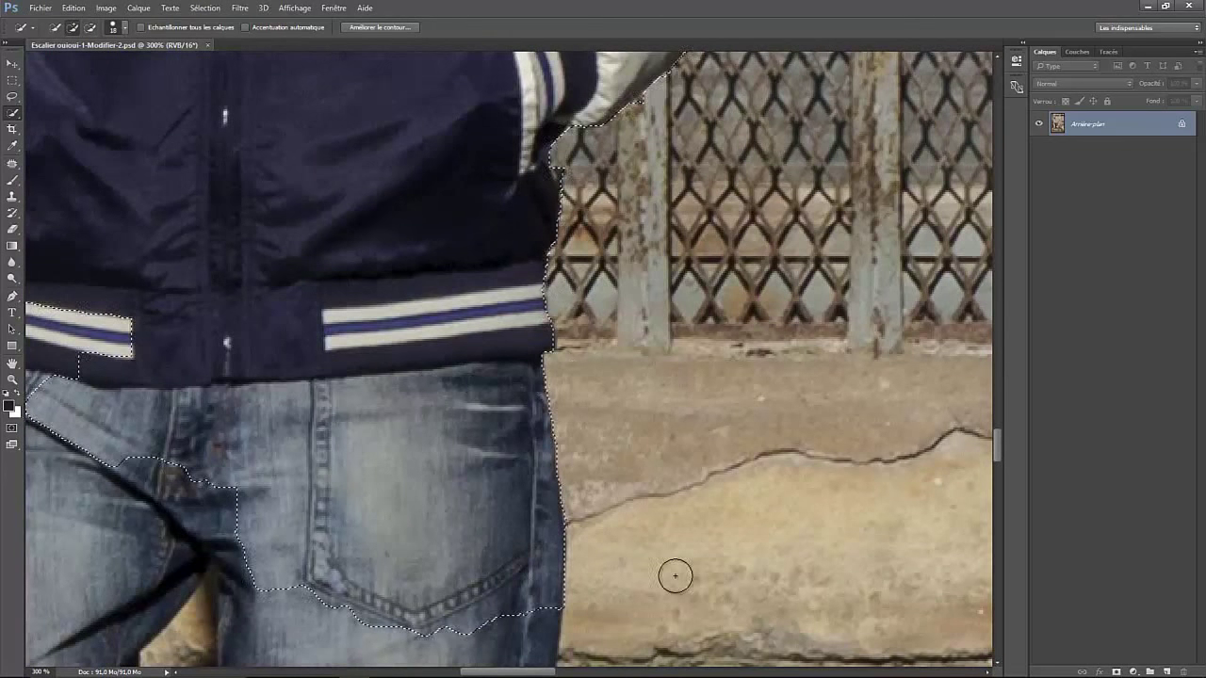
{"action": "scroll", "coordinate": [672, 572], "scroll_direction": "left", "scroll_amount": 5}
{"action": "scroll", "coordinate": [373, 294], "scroll_direction": "up", "scroll_amount": 5}
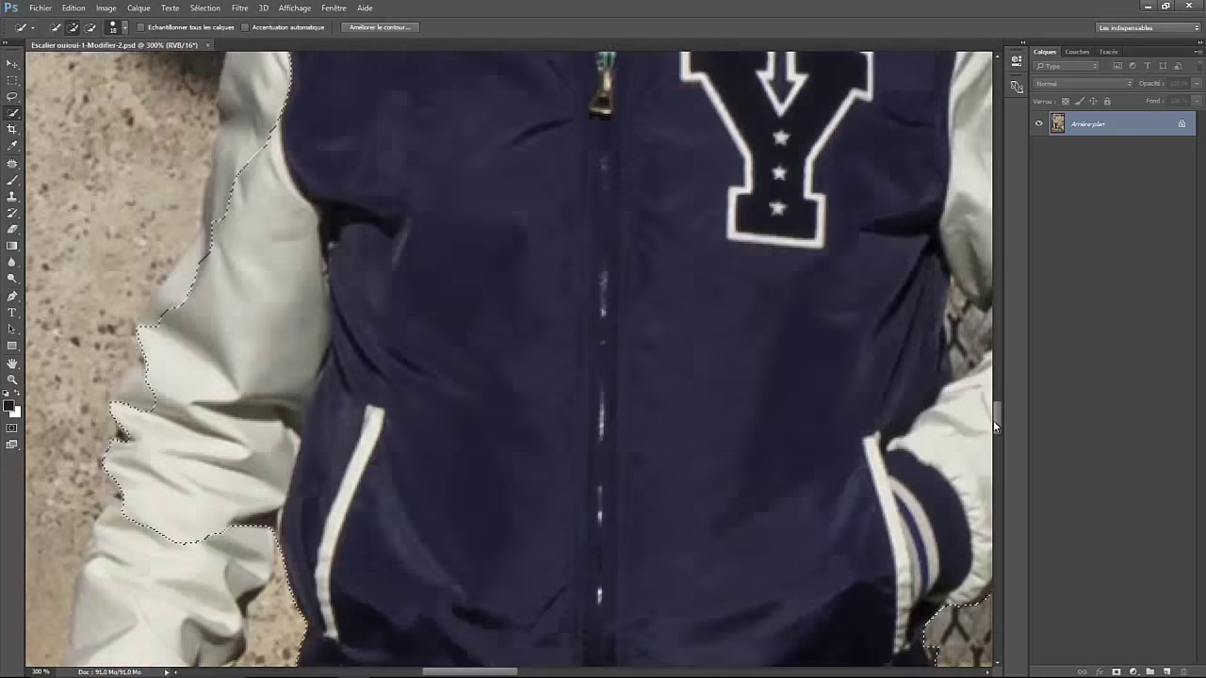
{"action": "scroll", "coordinate": [373, 294], "scroll_direction": "up", "scroll_amount": 5}
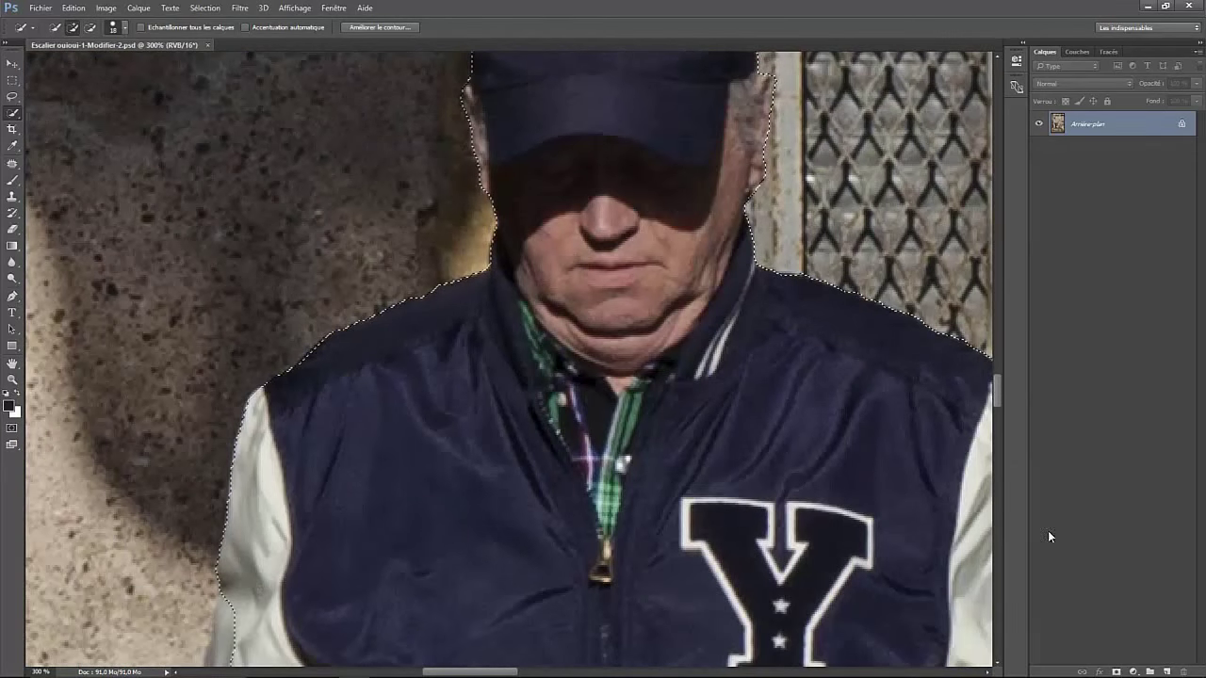
{"action": "left_click_drag", "start_coordinate": [997, 386], "coordinate": [997, 415]}
{"action": "mouse_move", "coordinate": [221, 189]}
{"action": "left_mouse_down"}
{"action": "mouse_move", "coordinate": [133, 365]}
{"action": "mouse_move", "coordinate": [121, 499]}
{"action": "left_mouse_up"}
{"action": "scroll", "coordinate": [281, 329], "scroll_direction": "down", "scroll_amount": 5}
{"action": "left_click_drag", "start_coordinate": [142, 443], "coordinate": [73, 390]}
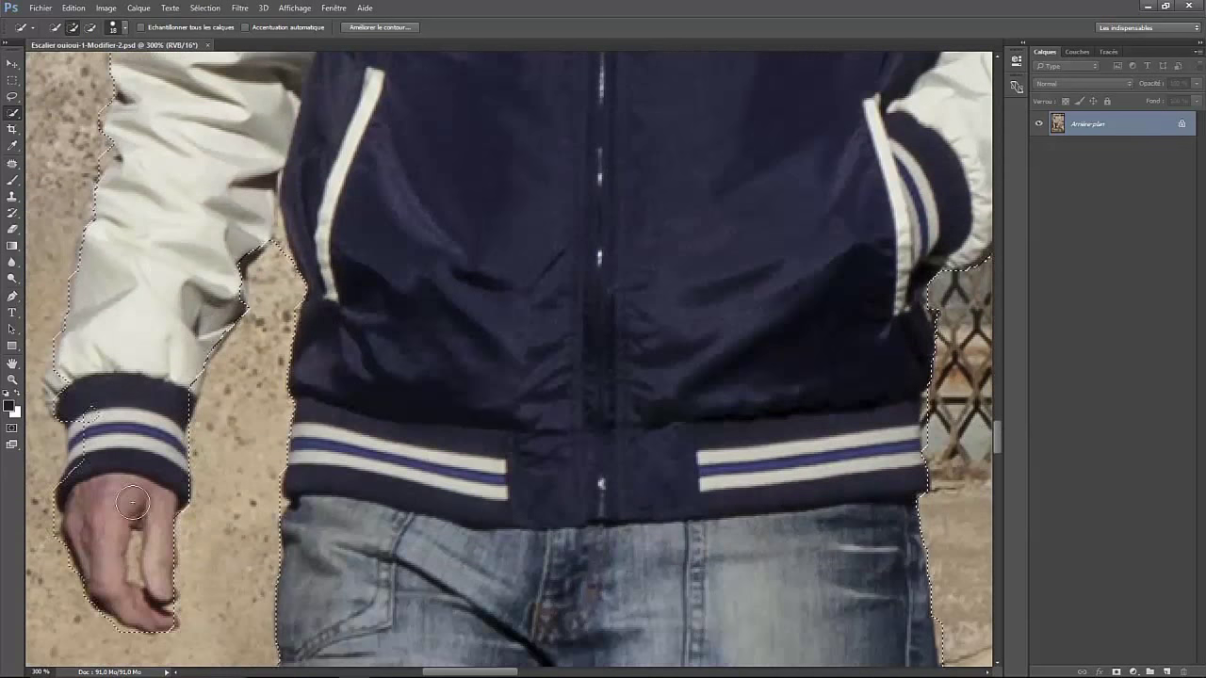
{"action": "mouse_move", "coordinate": [79, 339]}
{"action": "left_mouse_down"}
{"action": "mouse_move", "coordinate": [88, 272]}
{"action": "mouse_move", "coordinate": [75, 336]}
{"action": "mouse_move", "coordinate": [239, 247]}
{"action": "left_mouse_up"}
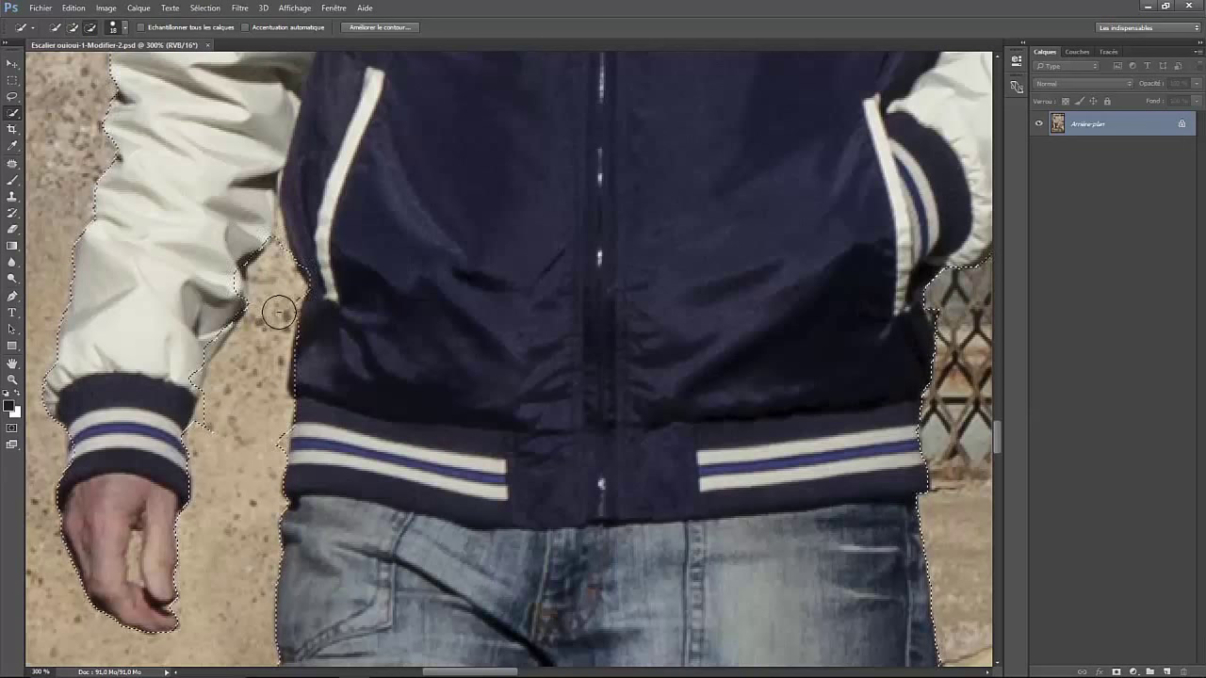
{"action": "left_click_drag", "start_coordinate": [269, 309], "coordinate": [296, 215]}
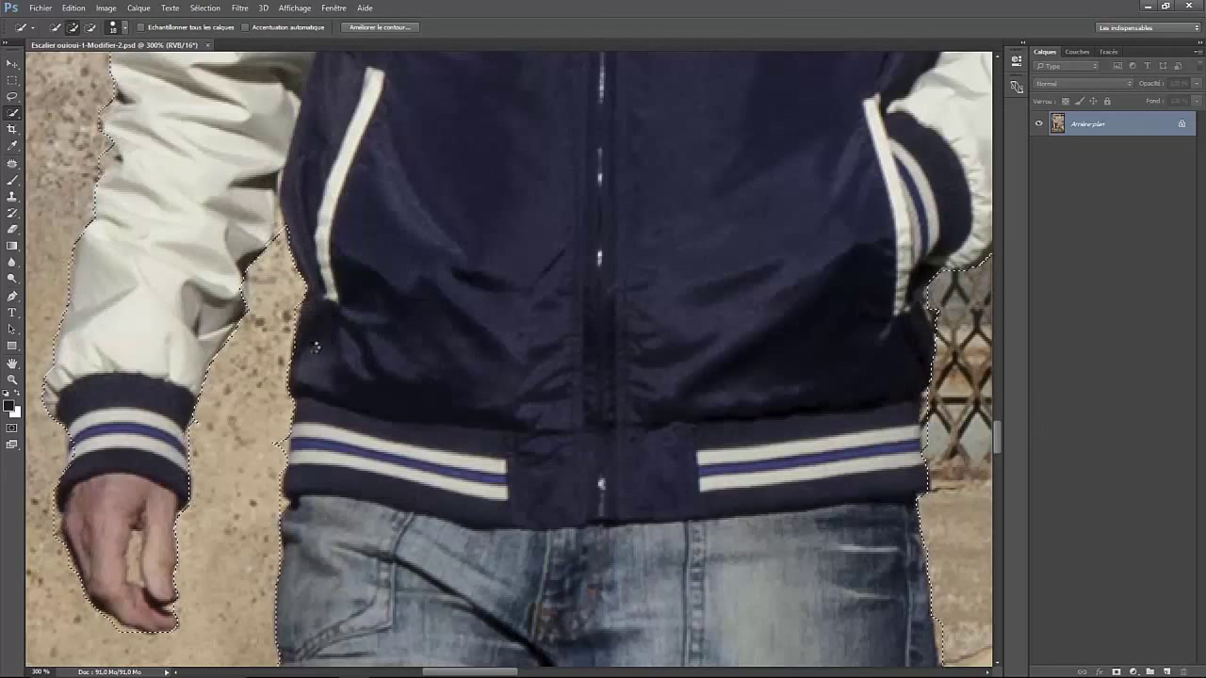
{"action": "scroll", "coordinate": [985, 395], "scroll_direction": "up", "scroll_amount": 5}
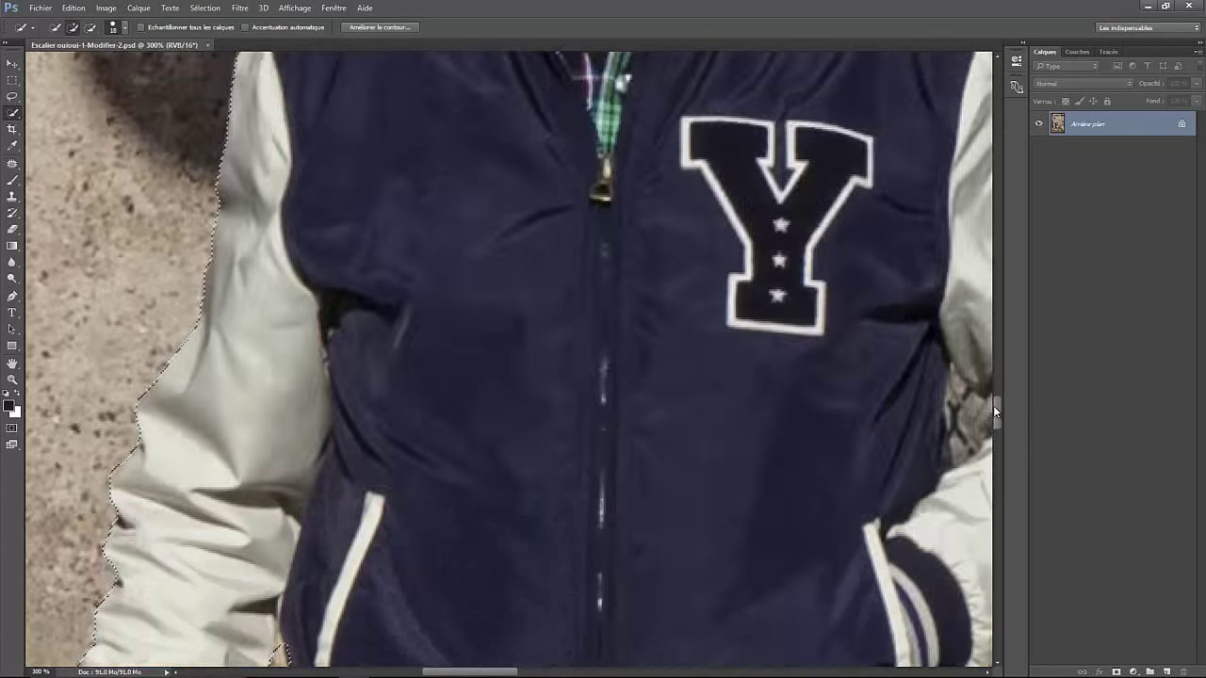
{"action": "scroll", "coordinate": [985, 368], "scroll_direction": "up", "scroll_amount": 3}
{"action": "scroll", "coordinate": [985, 368], "scroll_direction": "down", "scroll_amount": 3}
{"action": "scroll", "coordinate": [538, 632], "scroll_direction": "right", "scroll_amount": 3}
{"action": "scroll", "coordinate": [996, 418], "scroll_direction": "down", "scroll_amount": 3}
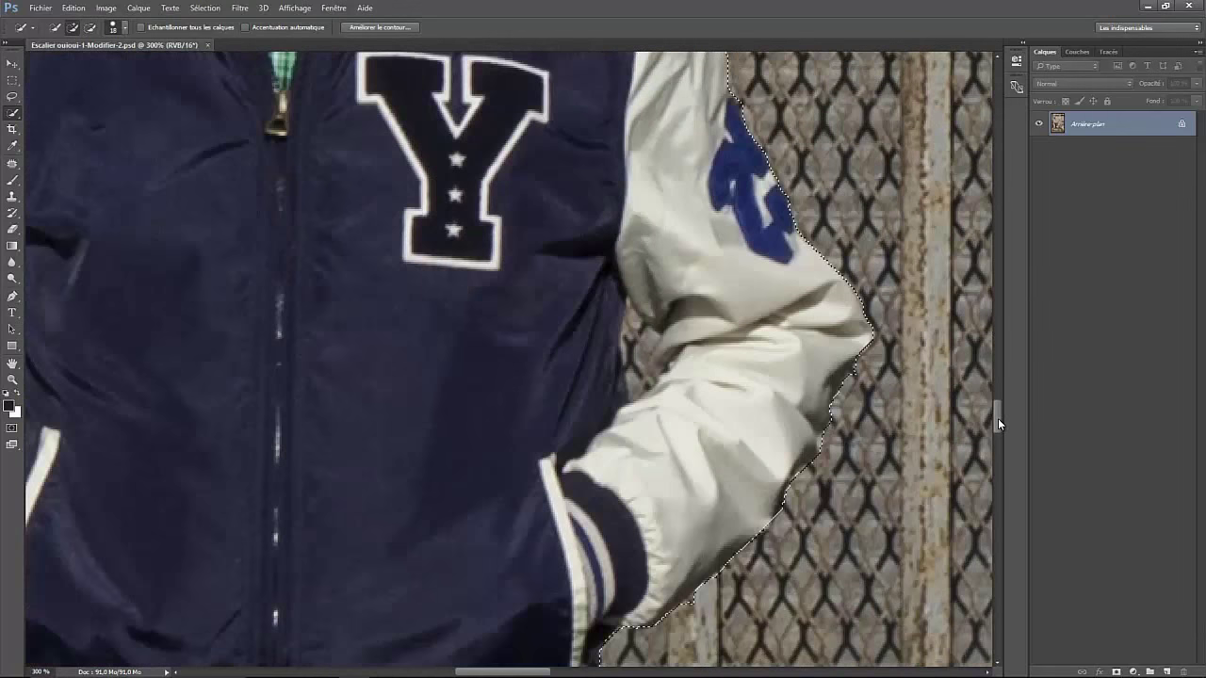
{"action": "scroll", "coordinate": [997, 420], "scroll_direction": "down", "scroll_amount": 3}
{"action": "scroll", "coordinate": [997, 420], "scroll_direction": "down", "scroll_amount": 3}
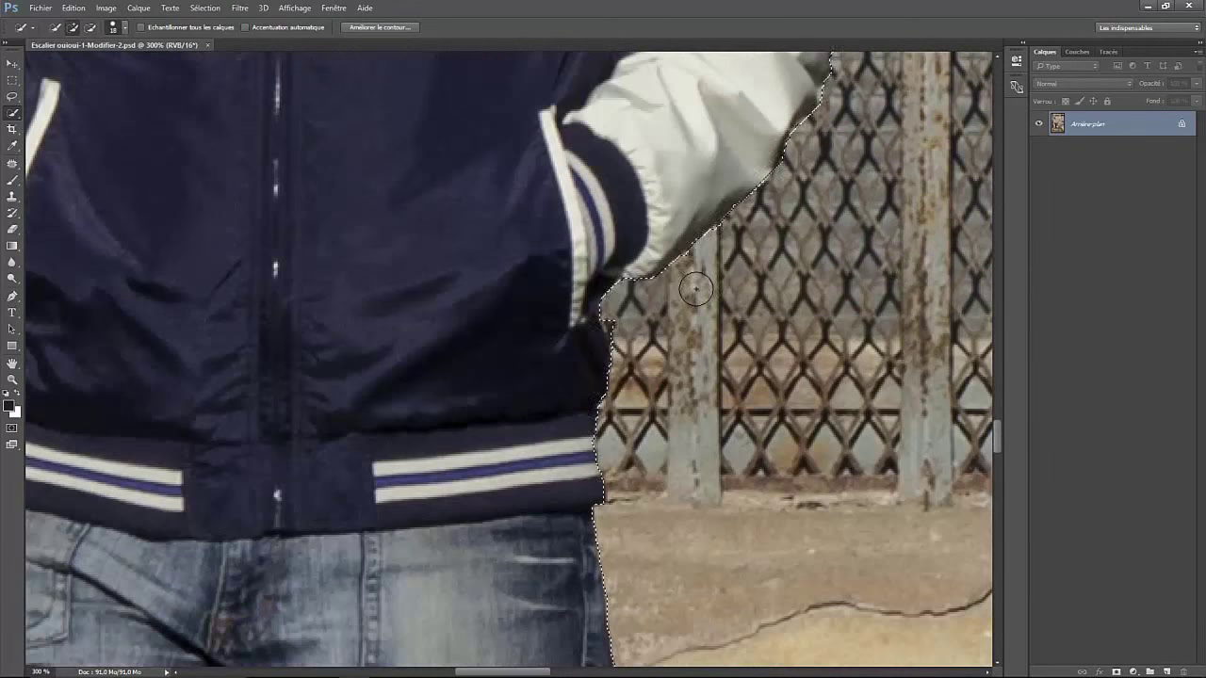
{"action": "scroll", "coordinate": [523, 316], "scroll_direction": "down", "scroll_amount": 1}
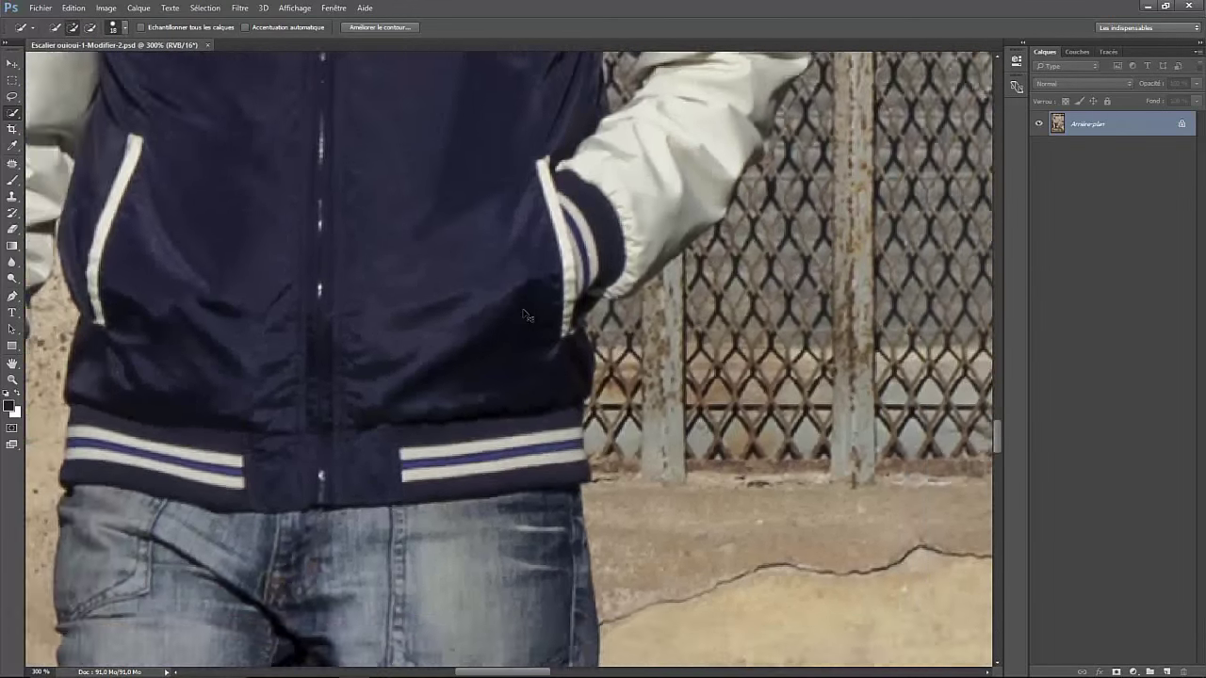
{"action": "scroll", "coordinate": [509, 311], "scroll_direction": "down", "scroll_amount": 1}
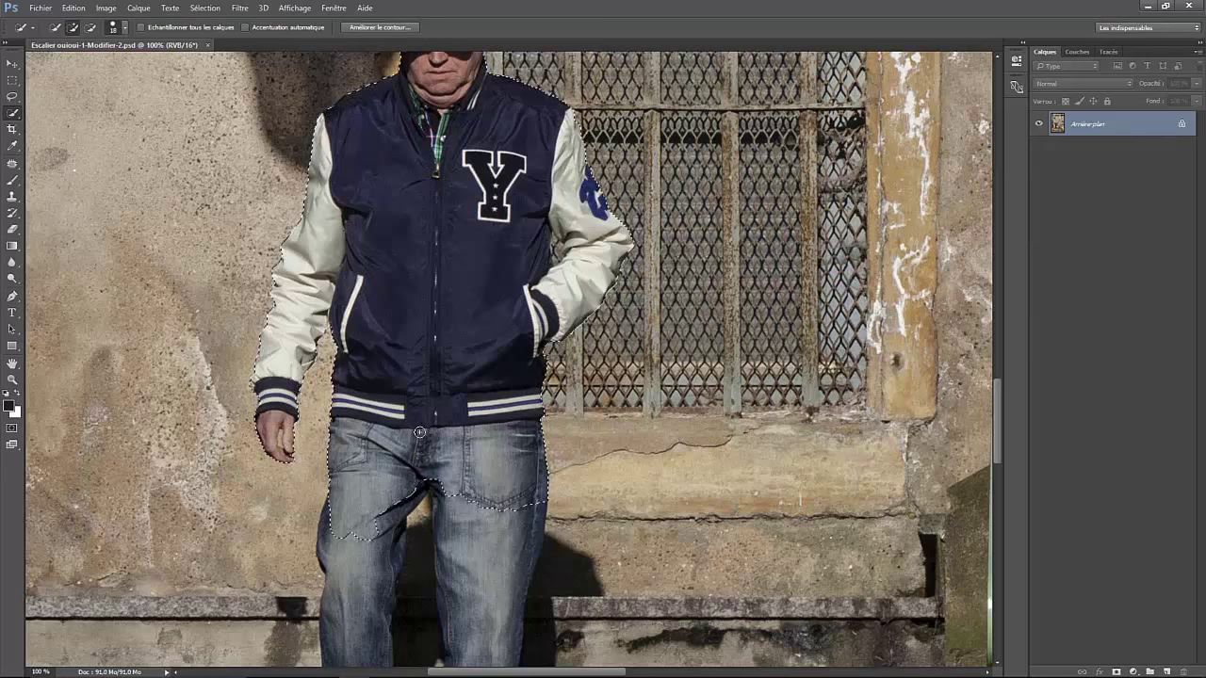
{"action": "key", "text": "ctrl+minus"}
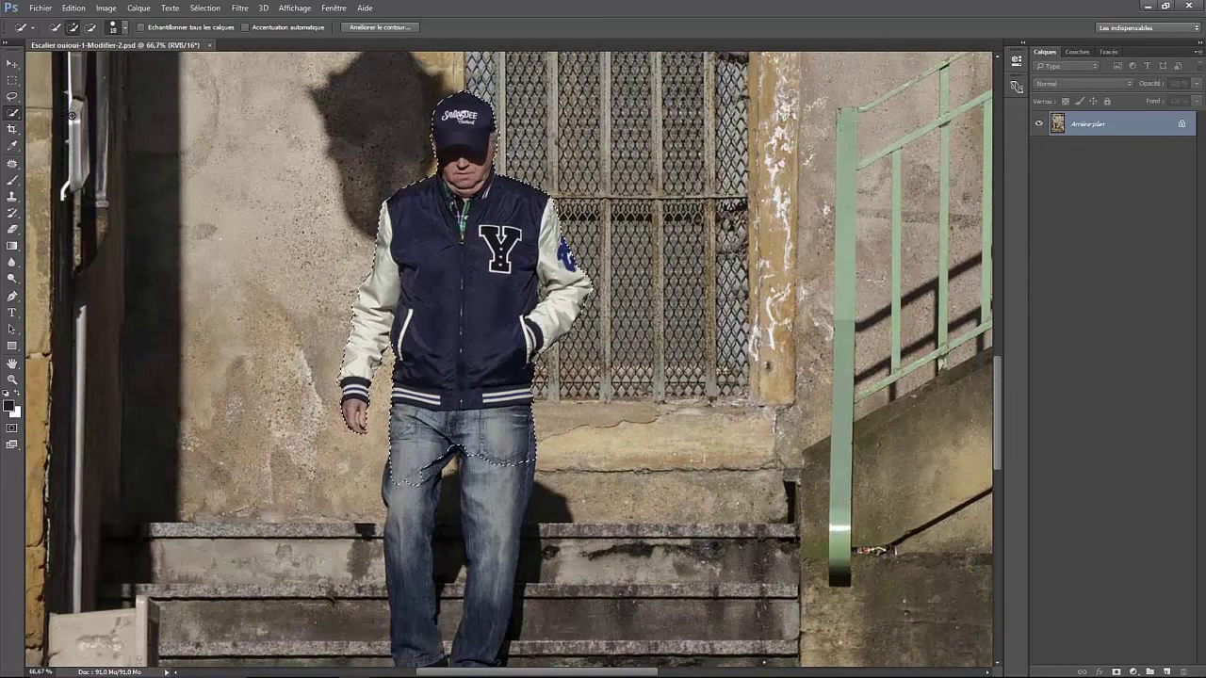
Step: Lasso-add a freehand loop around the man's lower legs, shoes and the top step
{"action": "left_click", "coordinate": [18, 100]}
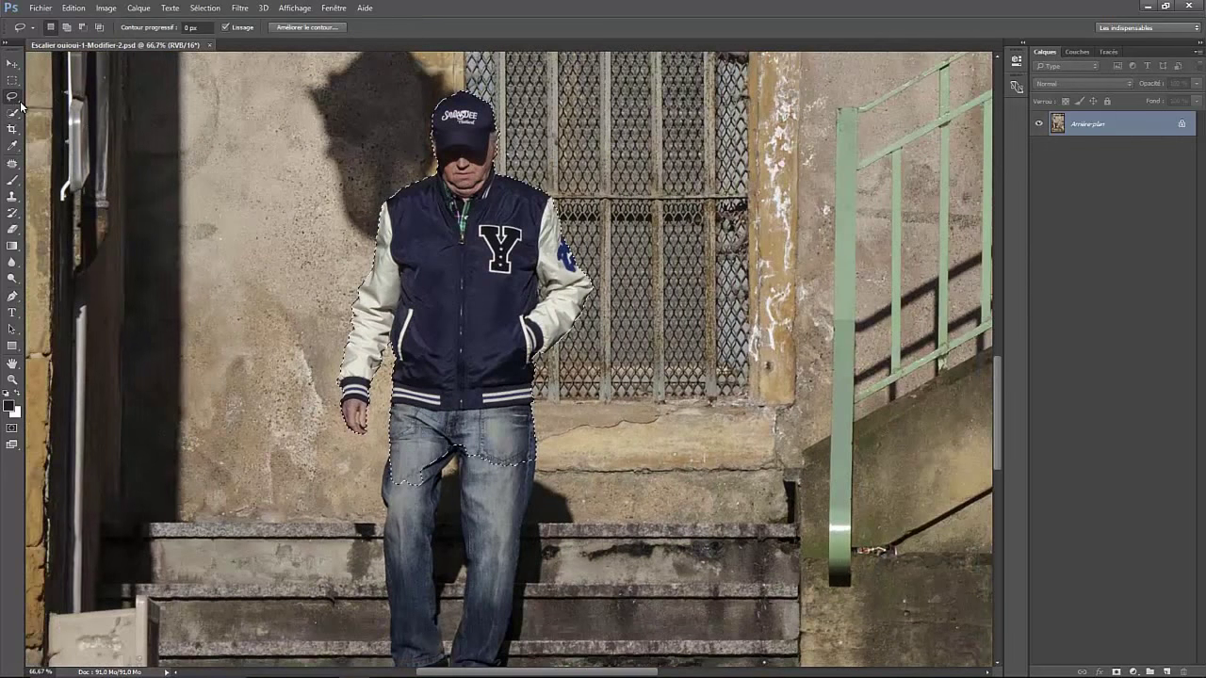
{"action": "key", "text": "ctrl+minus"}
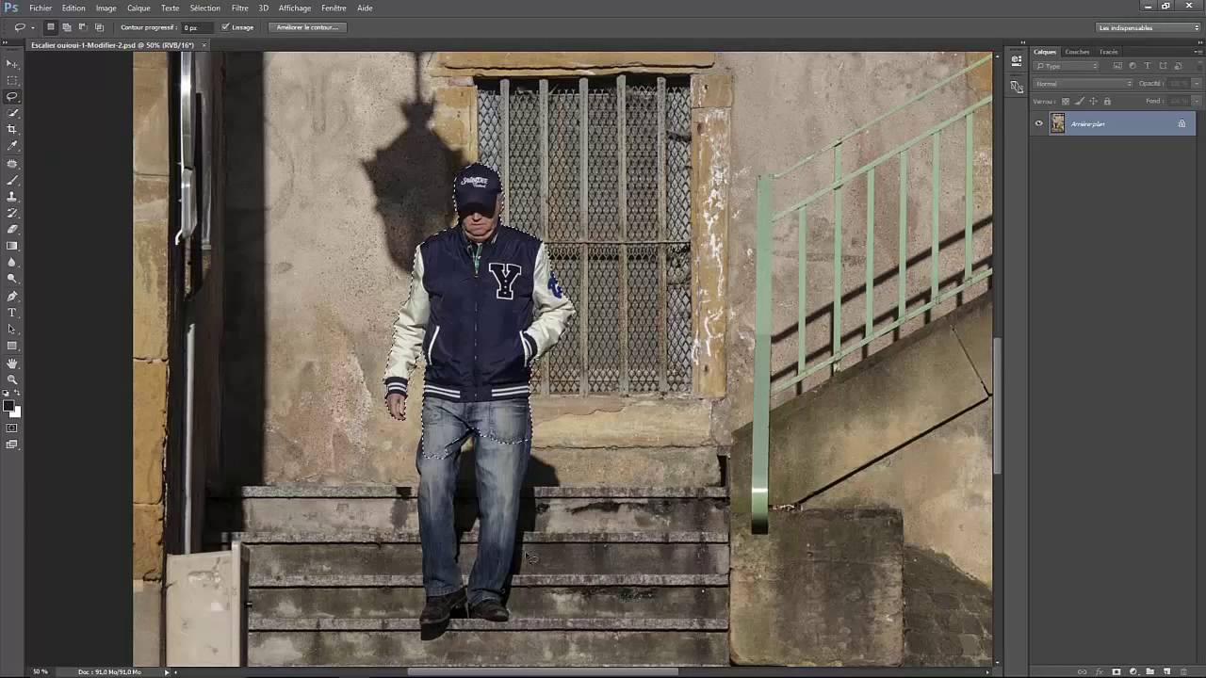
{"action": "key", "text": "shift"}
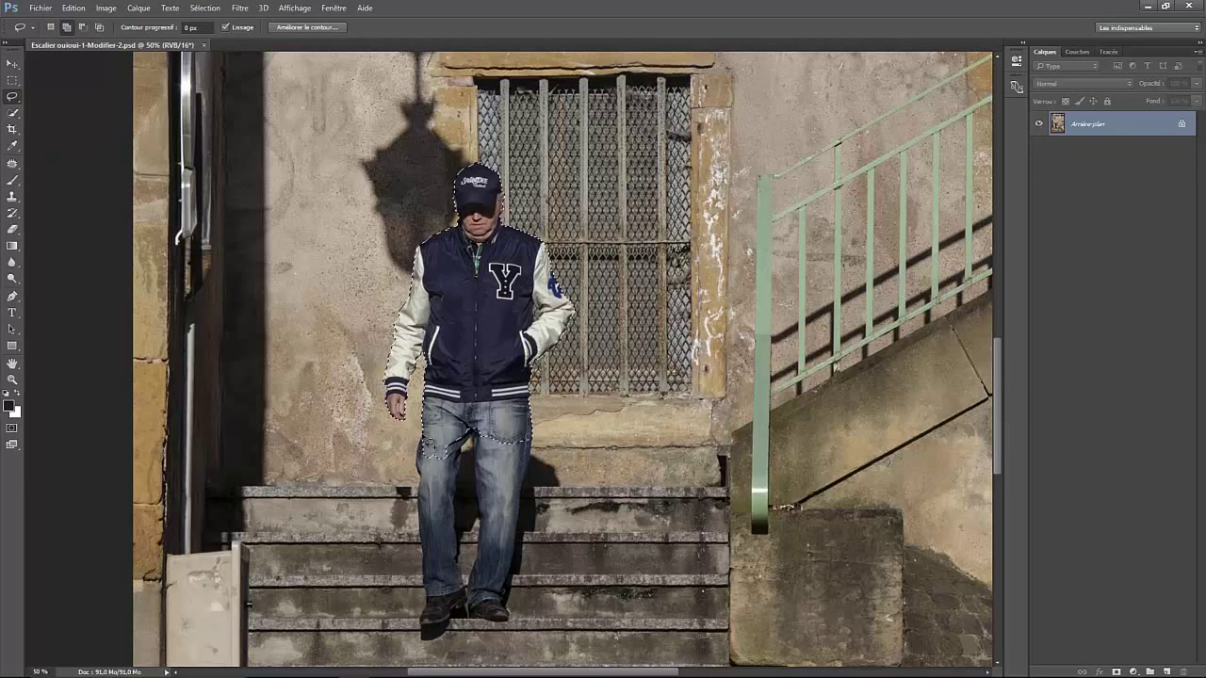
{"action": "left_click_drag", "start_coordinate": [422, 436], "coordinate": [430, 449]}
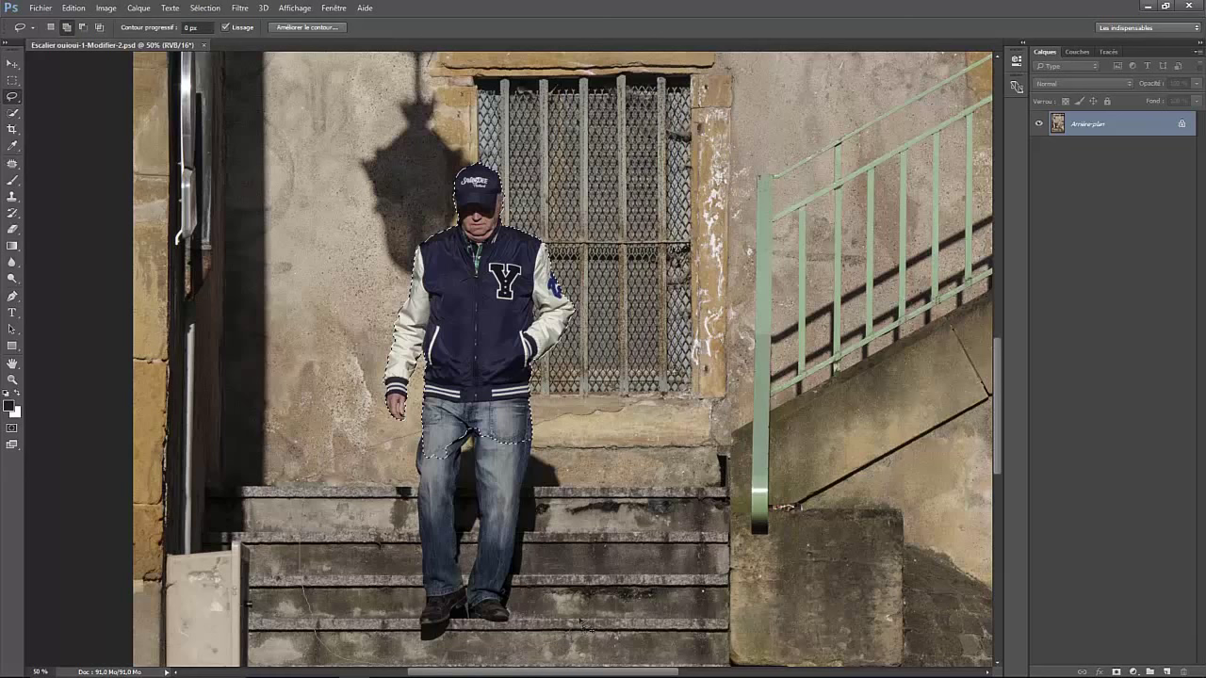
{"action": "left_click_drag", "start_coordinate": [608, 564], "coordinate": [614, 525]}
{"action": "mouse_move", "coordinate": [585, 471]}
{"action": "left_mouse_down"}
{"action": "mouse_move", "coordinate": [563, 464]}
{"action": "mouse_move", "coordinate": [569, 518]}
{"action": "left_mouse_up"}
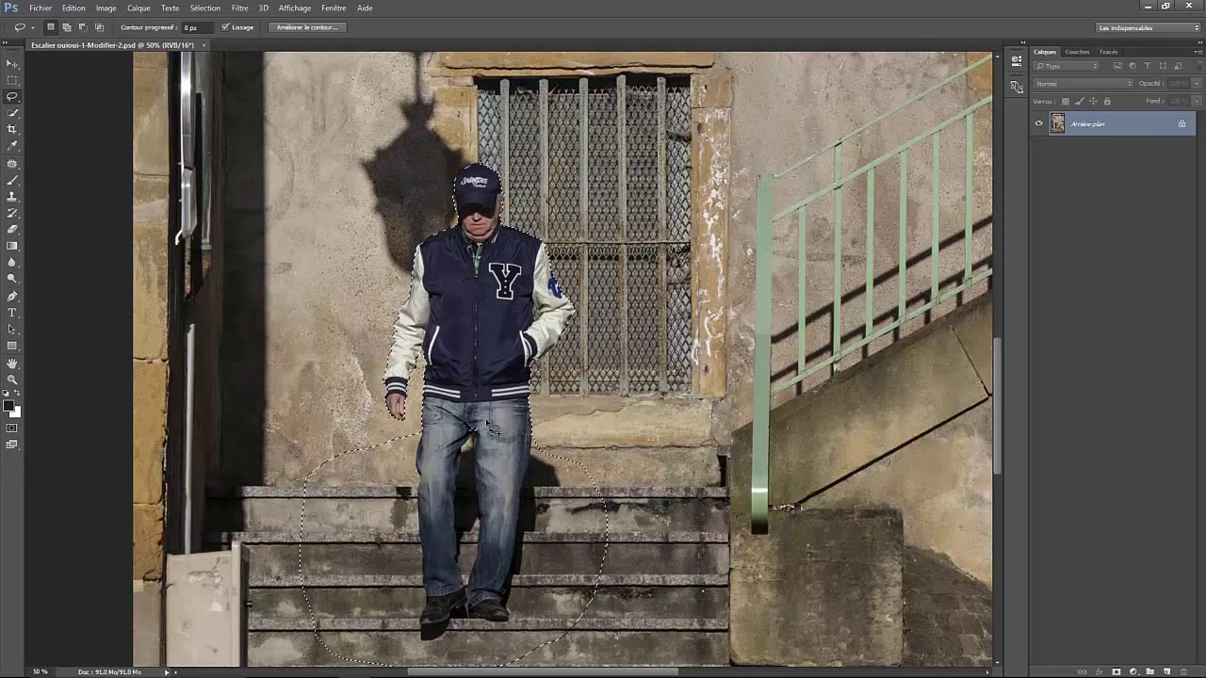
{"action": "key", "text": "shift"}
Step: Refine the selection edge with a 2.1 px Contour progressif feather
{"action": "left_click", "coordinate": [307, 27]}
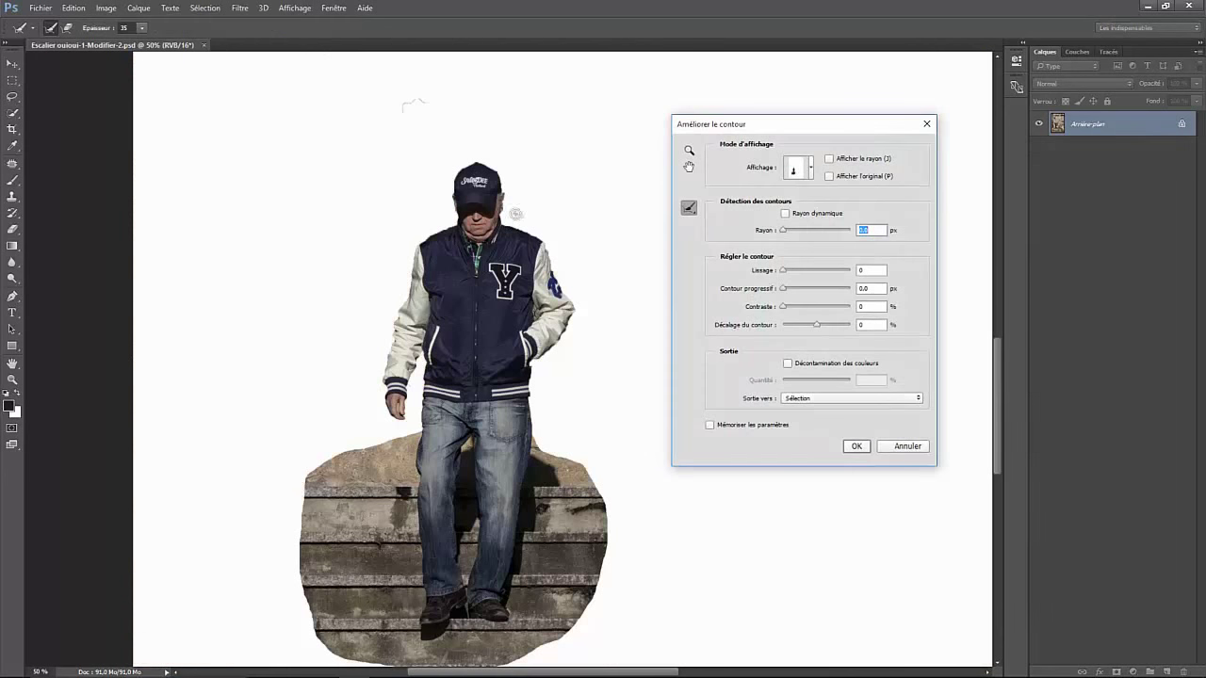
{"action": "key", "text": "Tab"}
{"action": "key", "text": "Tab"}
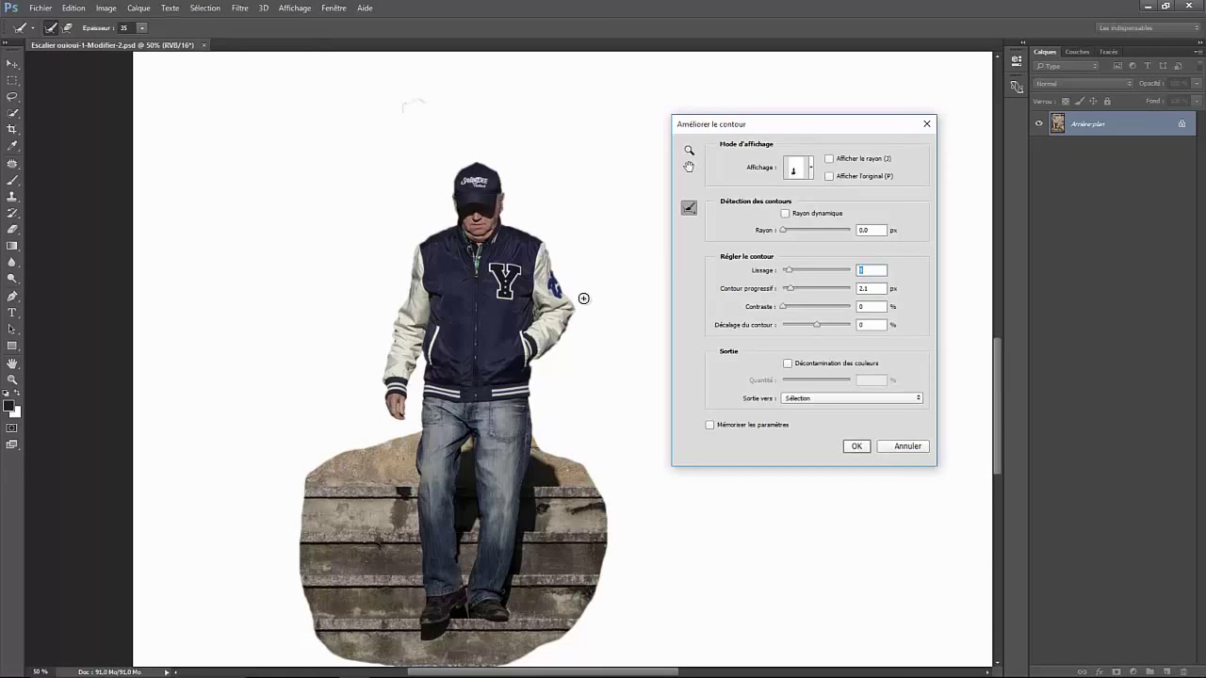
{"action": "left_click", "coordinate": [852, 445]}
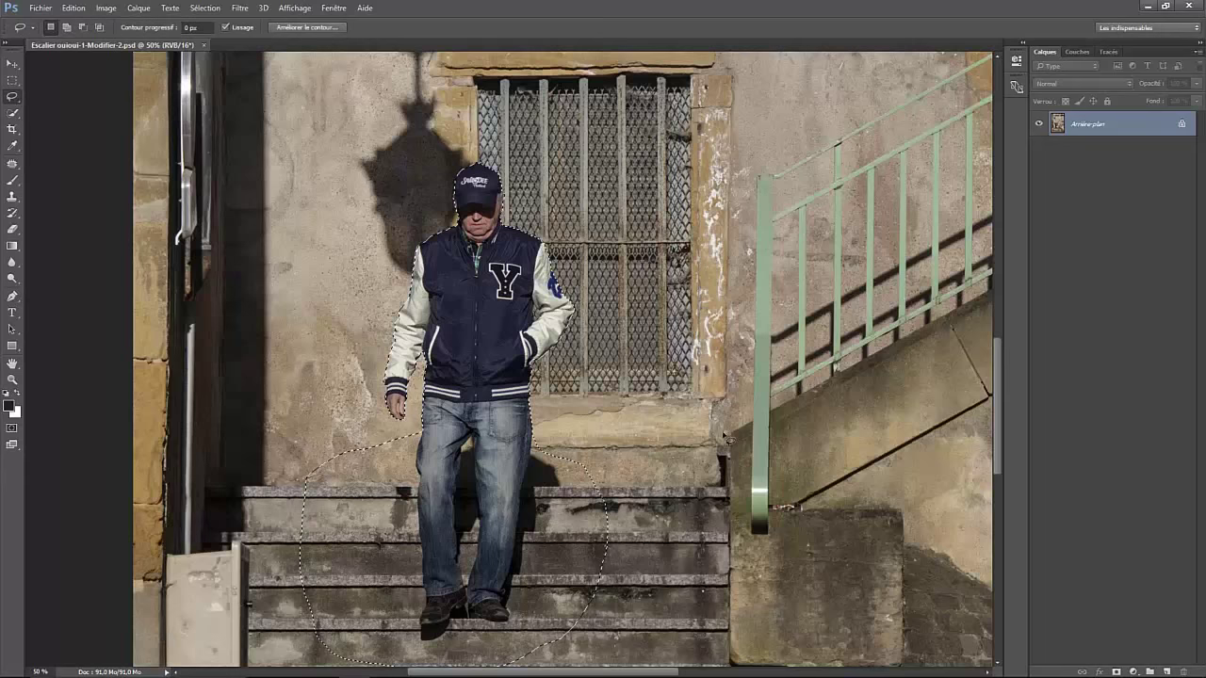
Step: Copy the selected man onto a new layer, Calque 1, and unlock Arrière-plan
{"action": "right_click", "coordinate": [489, 299]}
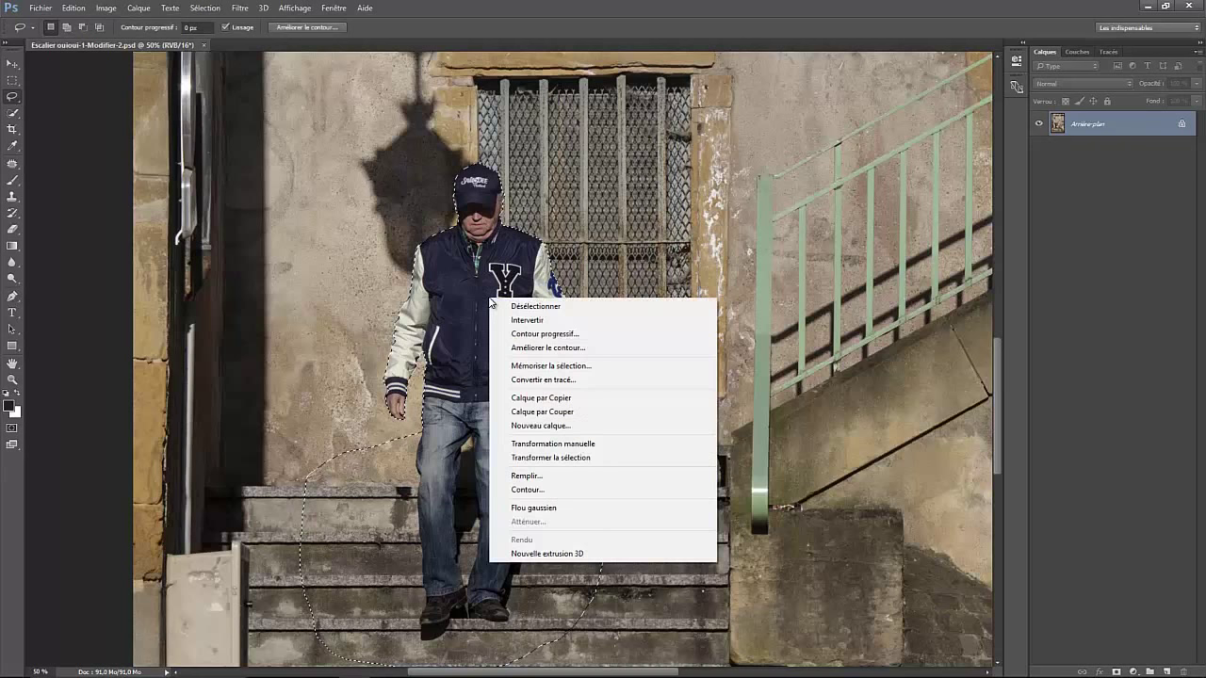
{"action": "left_click", "coordinate": [558, 398]}
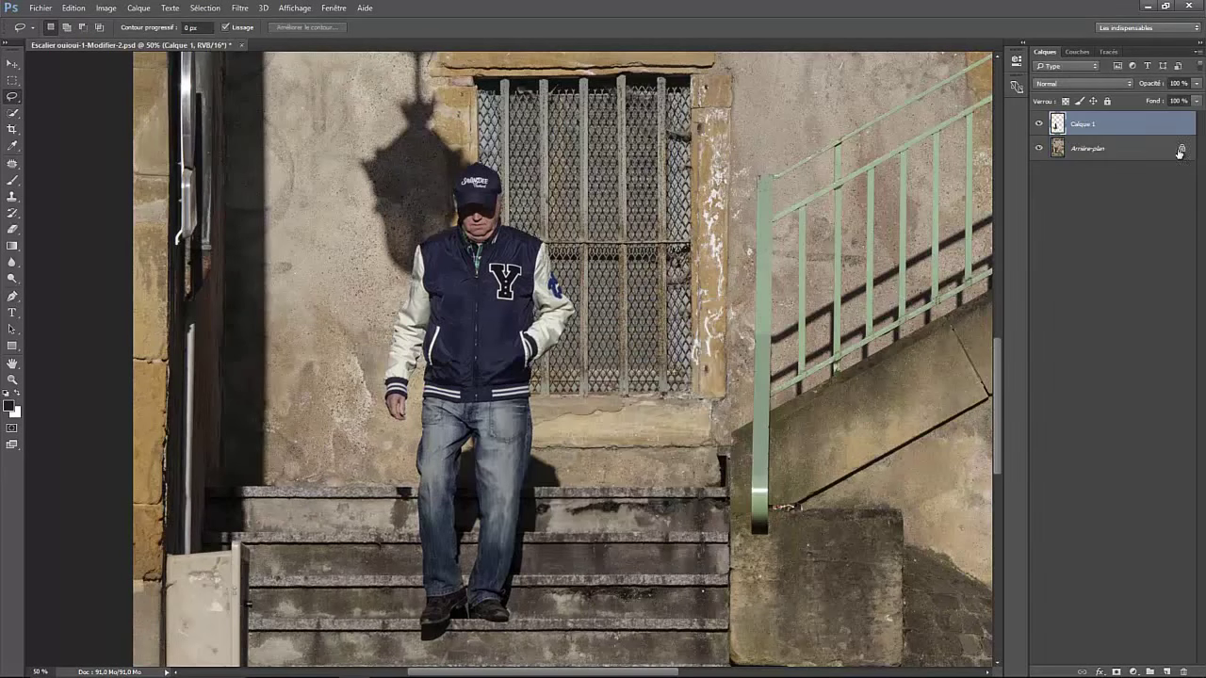
{"action": "left_click", "coordinate": [1182, 149]}
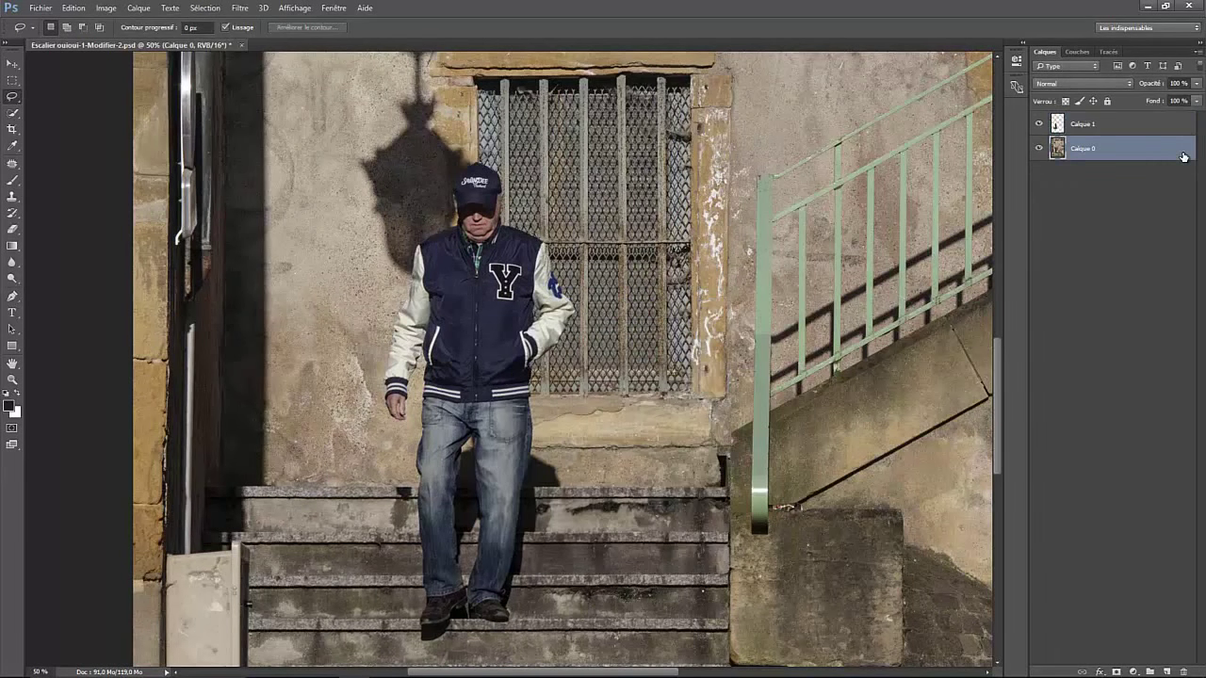
{"action": "left_click", "coordinate": [1108, 124]}
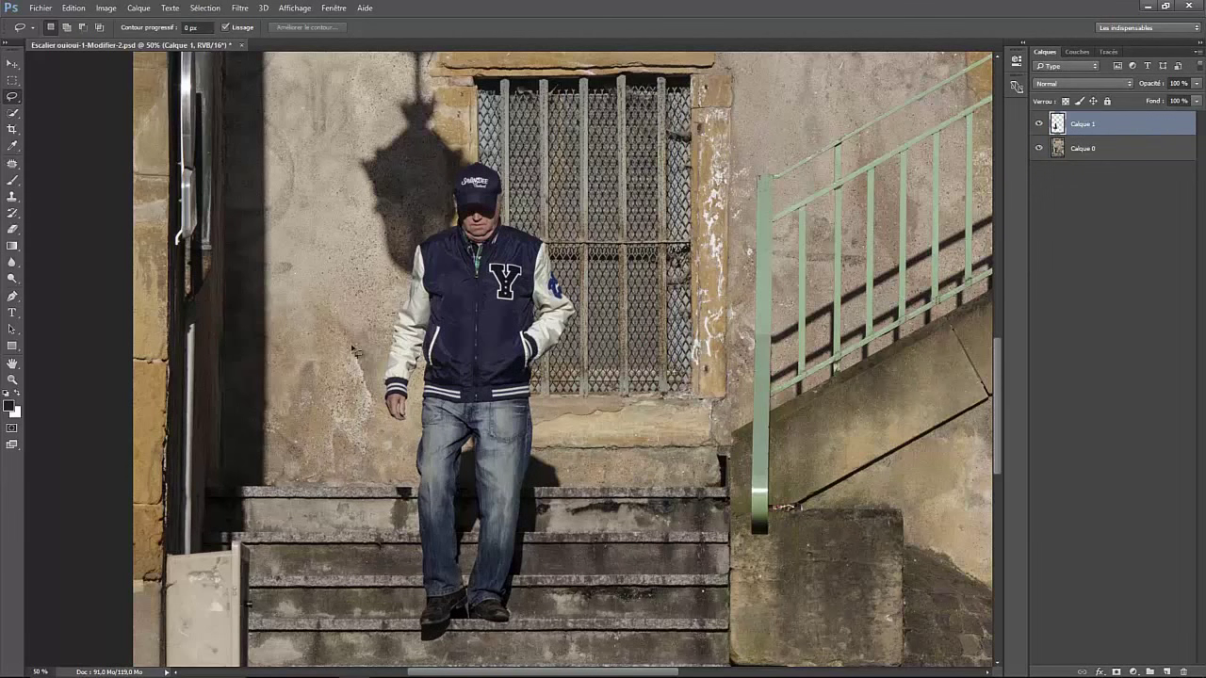
Step: Move the Calque 1 copy of the man to the right of the original
{"action": "left_click", "coordinate": [13, 64]}
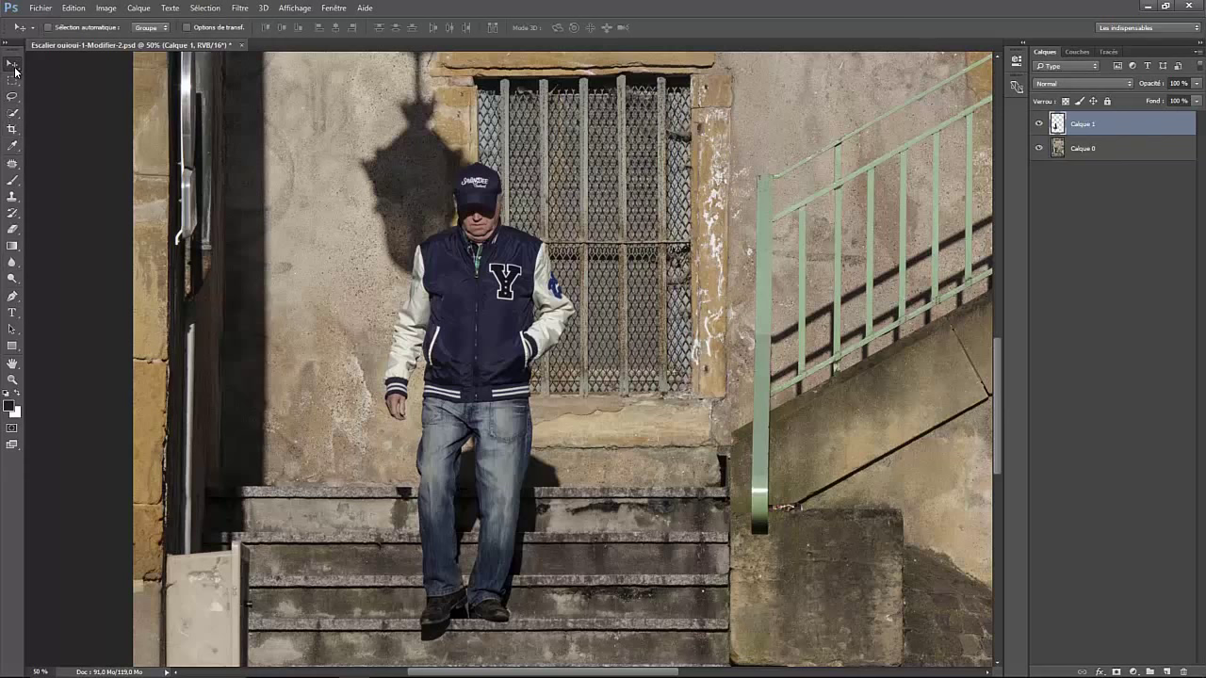
{"action": "key", "text": "shift+Right"}
{"action": "key", "text": "shift+Right"}
{"action": "key", "text": "shift+Right"}
{"action": "key", "text": "shift+Right"}
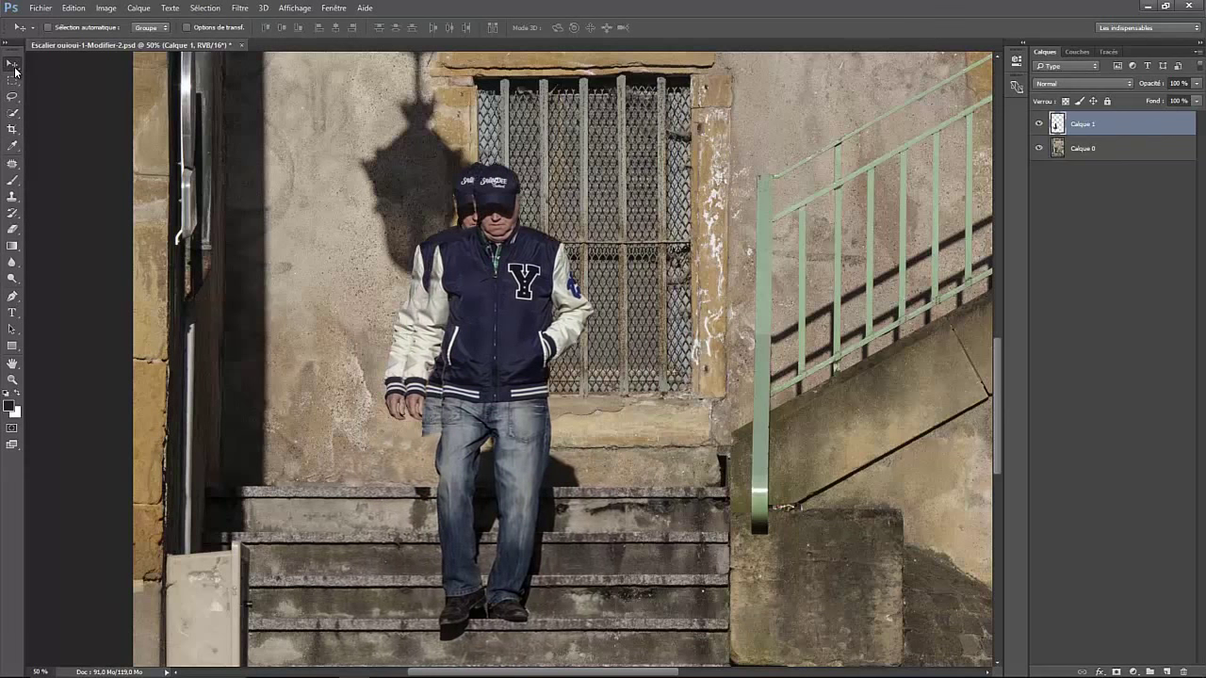
{"action": "key", "text": "shift+Right"}
{"action": "key", "text": "shift+Right"}
{"action": "key", "text": "shift+Right"}
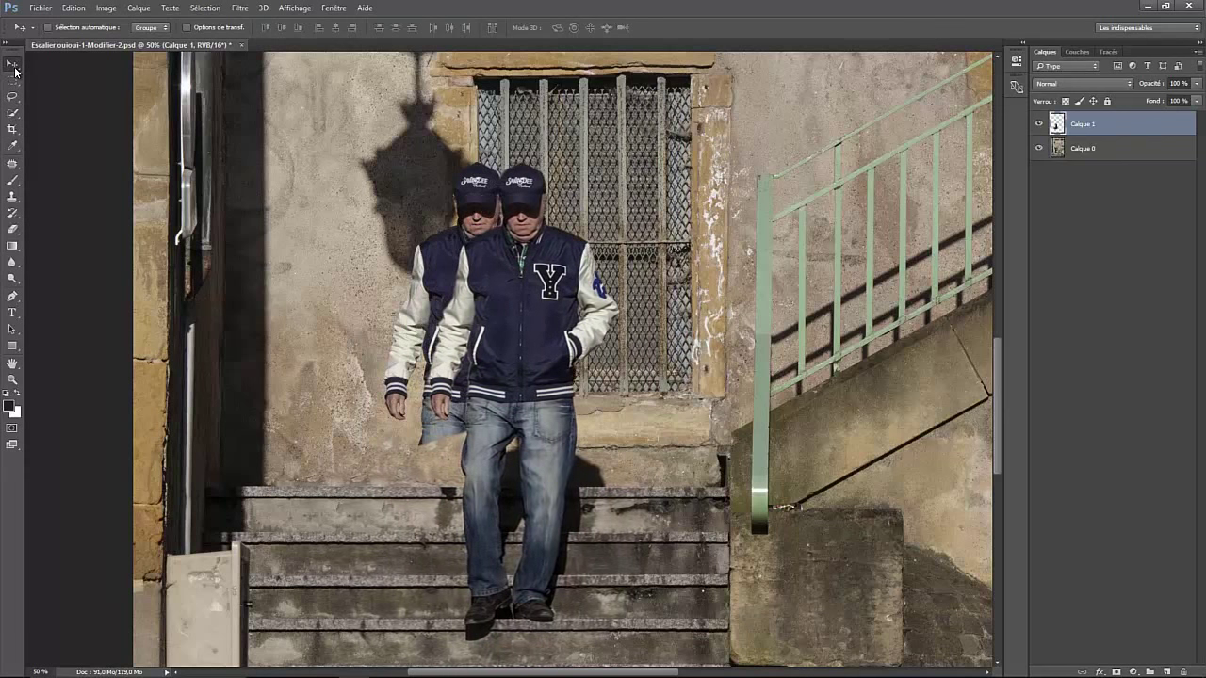
{"action": "key", "text": "shift+Right"}
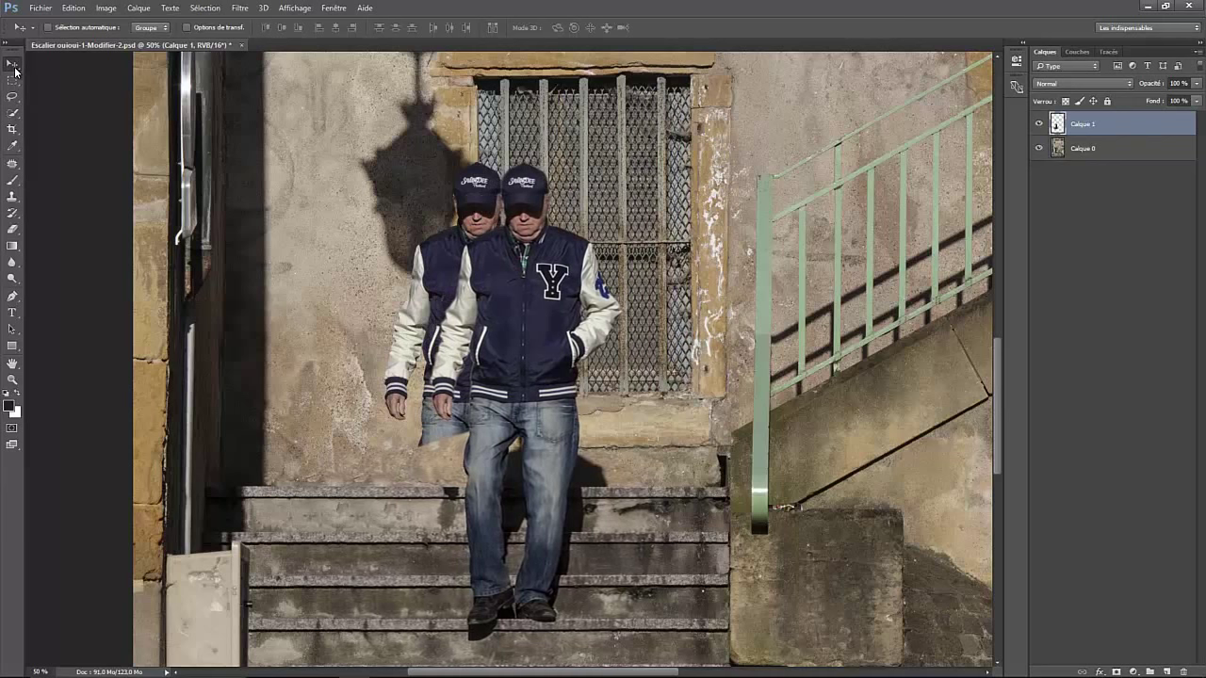
{"action": "key", "text": "shift+Right"}
{"action": "key", "text": "shift+Right"}
{"action": "key", "text": "shift+Right"}
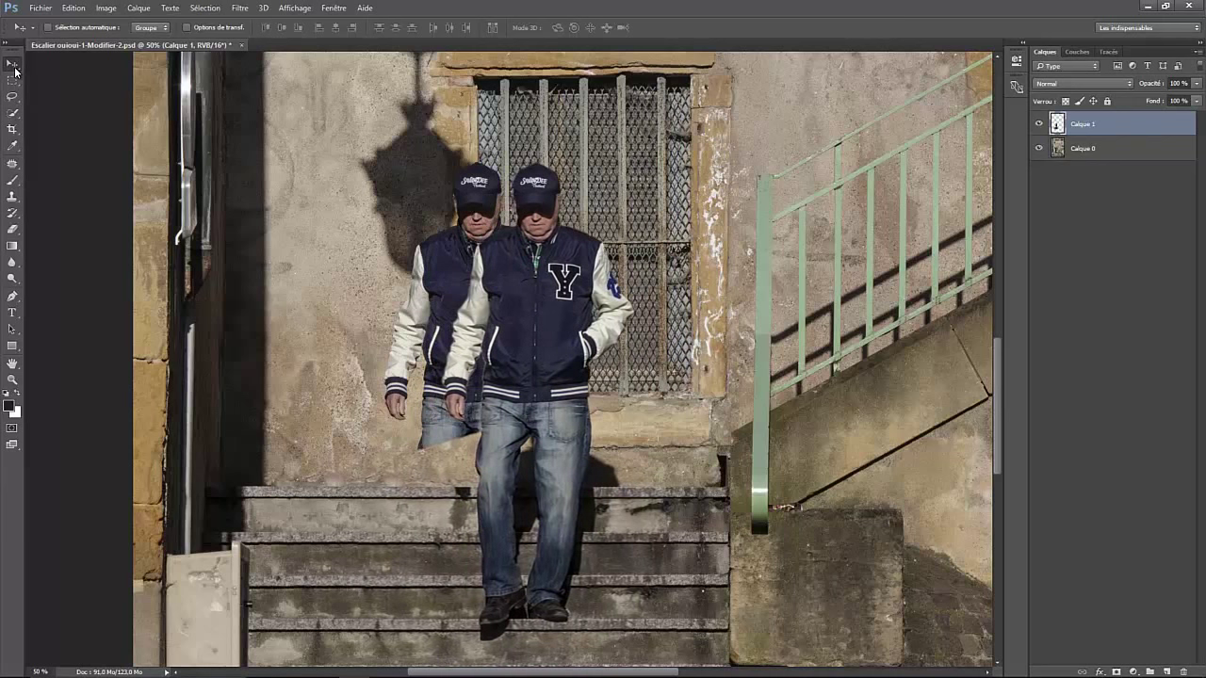
{"action": "key", "text": "shift+Right"}
{"action": "key", "text": "shift+Right"}
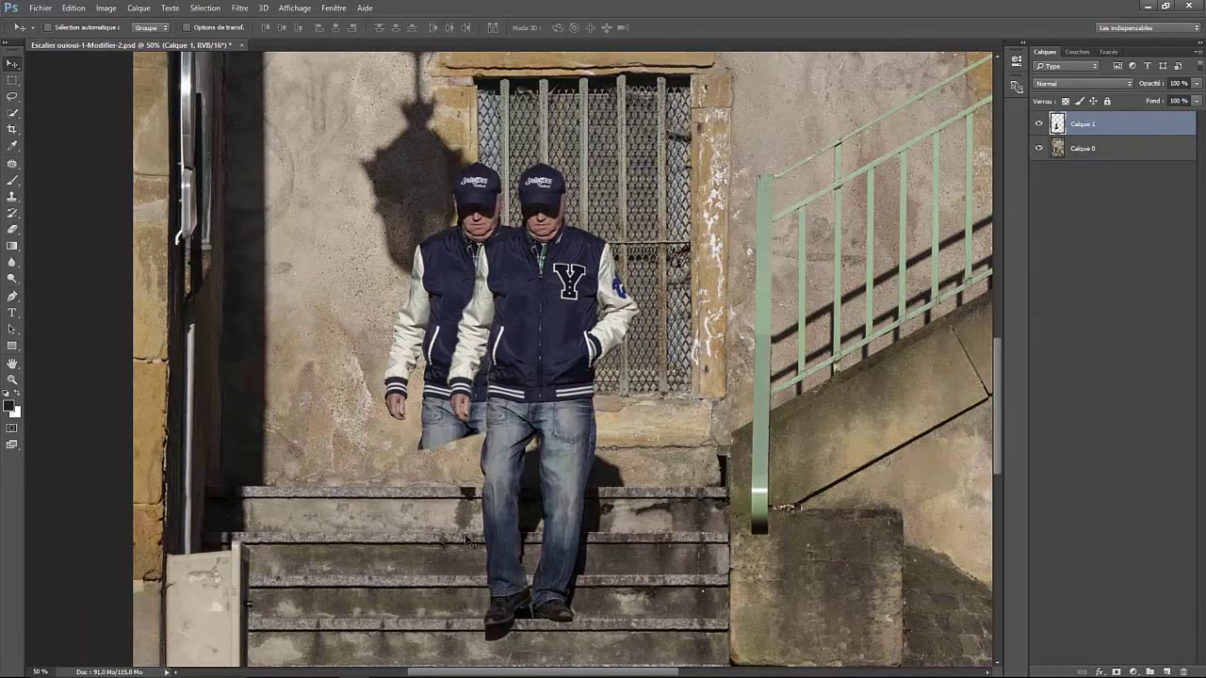
{"action": "left_click_drag", "start_coordinate": [466, 539], "coordinate": [468, 540]}
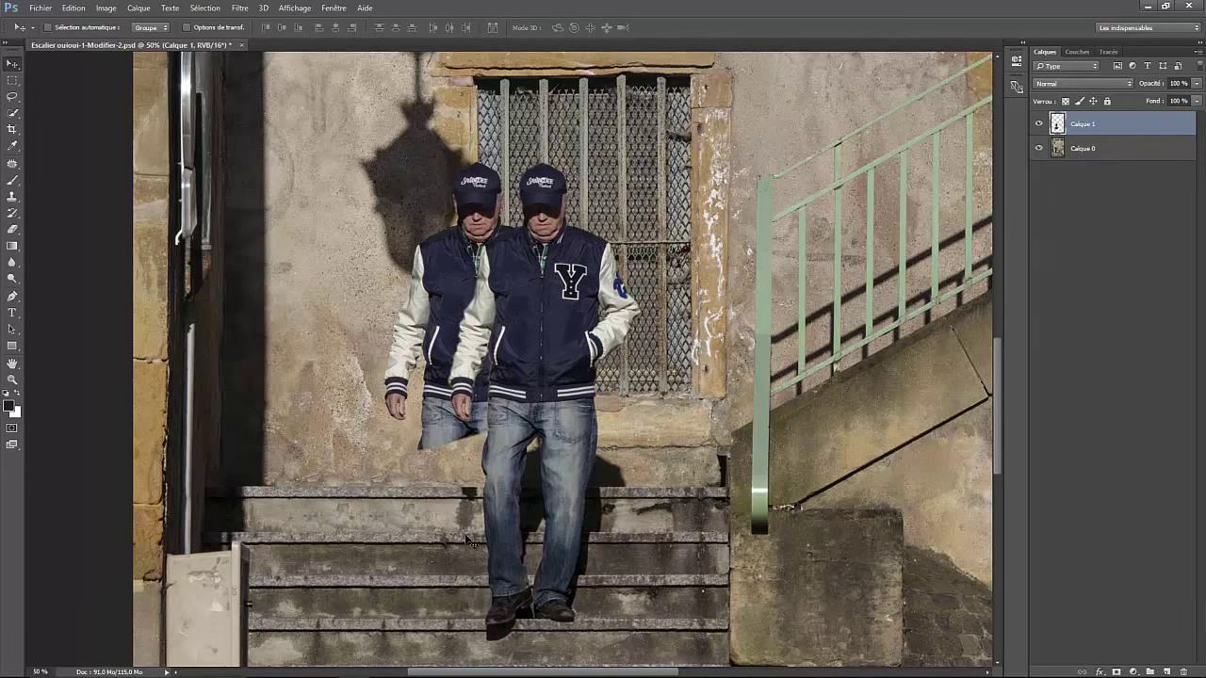
Step: Move Calque 1 beneath Calque 0 so one man shows, and make Calque 0 active
{"action": "left_click", "coordinate": [1038, 127]}
{"action": "left_click", "coordinate": [1038, 127]}
{"action": "left_click_drag", "start_coordinate": [1085, 129], "coordinate": [1085, 170]}
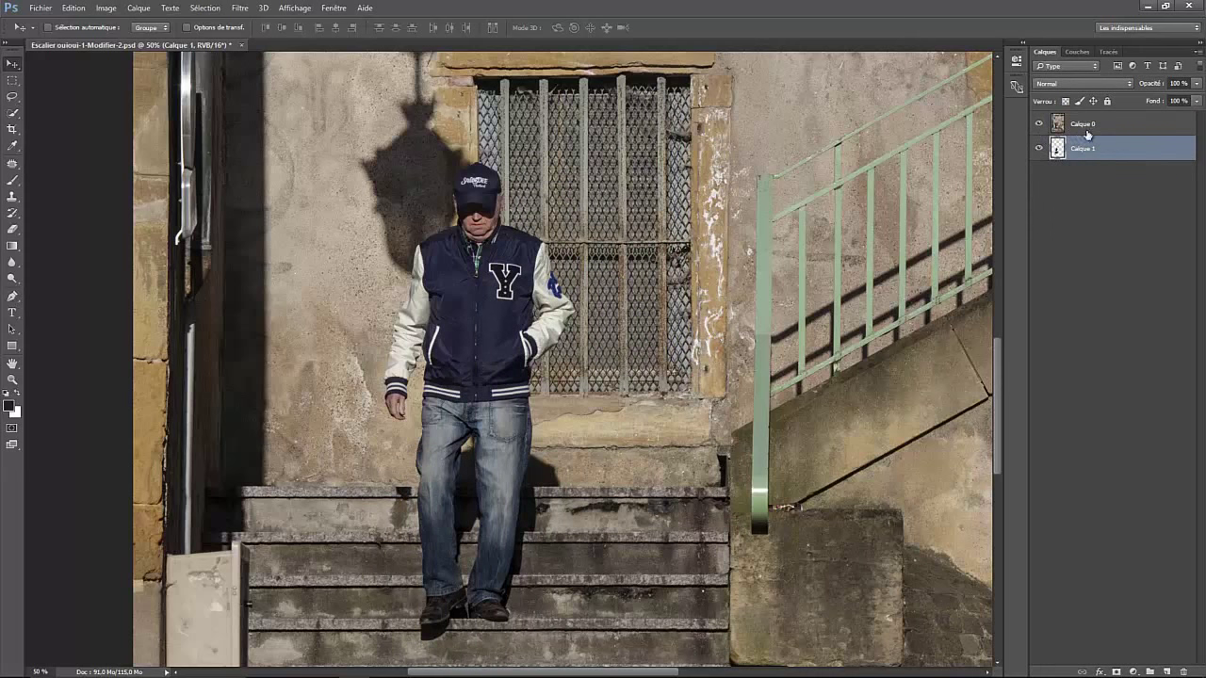
{"action": "left_click", "coordinate": [1086, 131]}
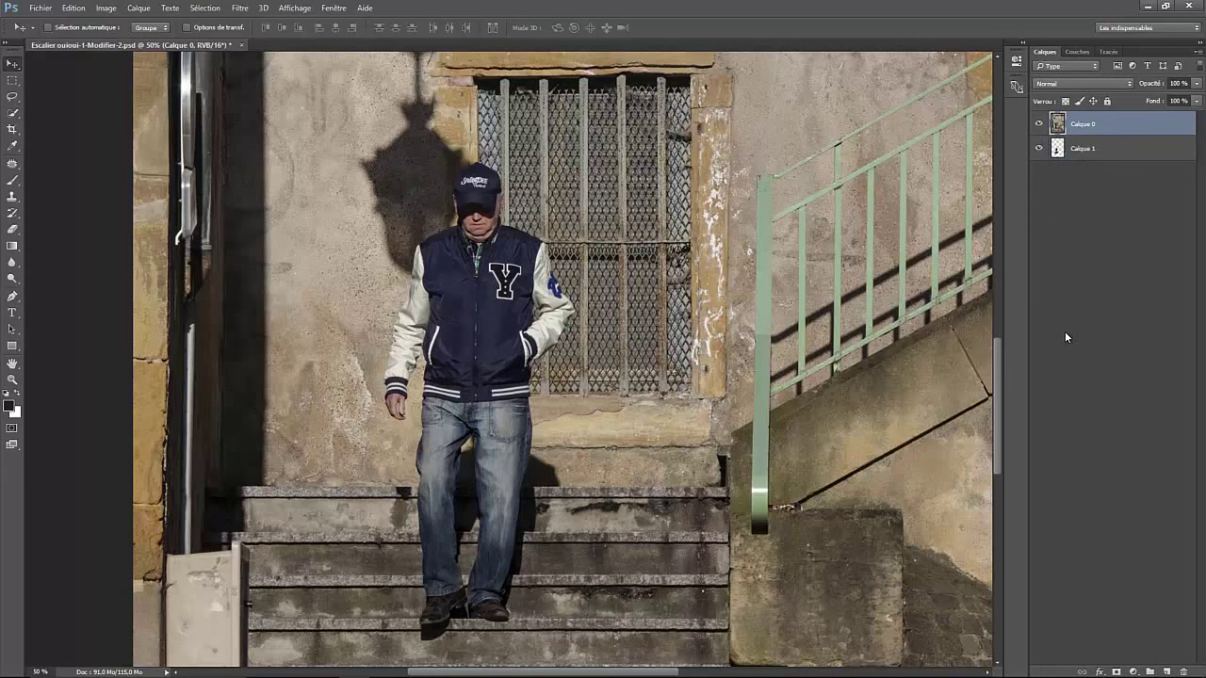
{"action": "left_click_drag", "start_coordinate": [1002, 368], "coordinate": [997, 332]}
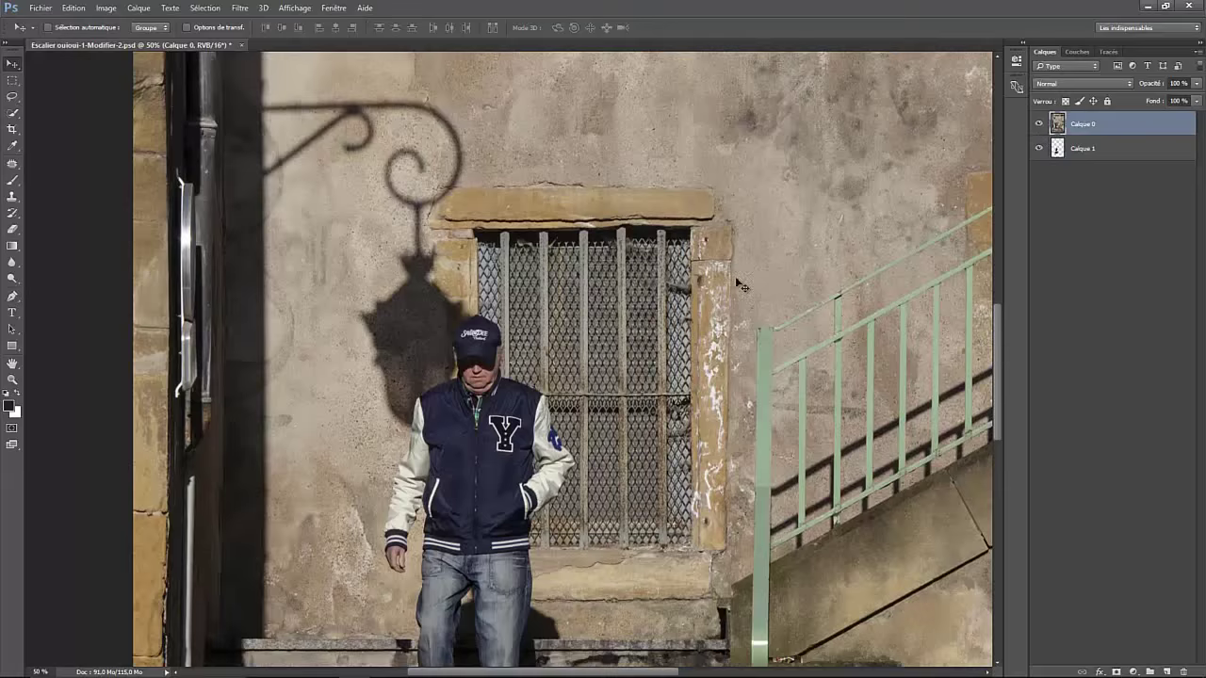
{"action": "left_click", "coordinate": [12, 96]}
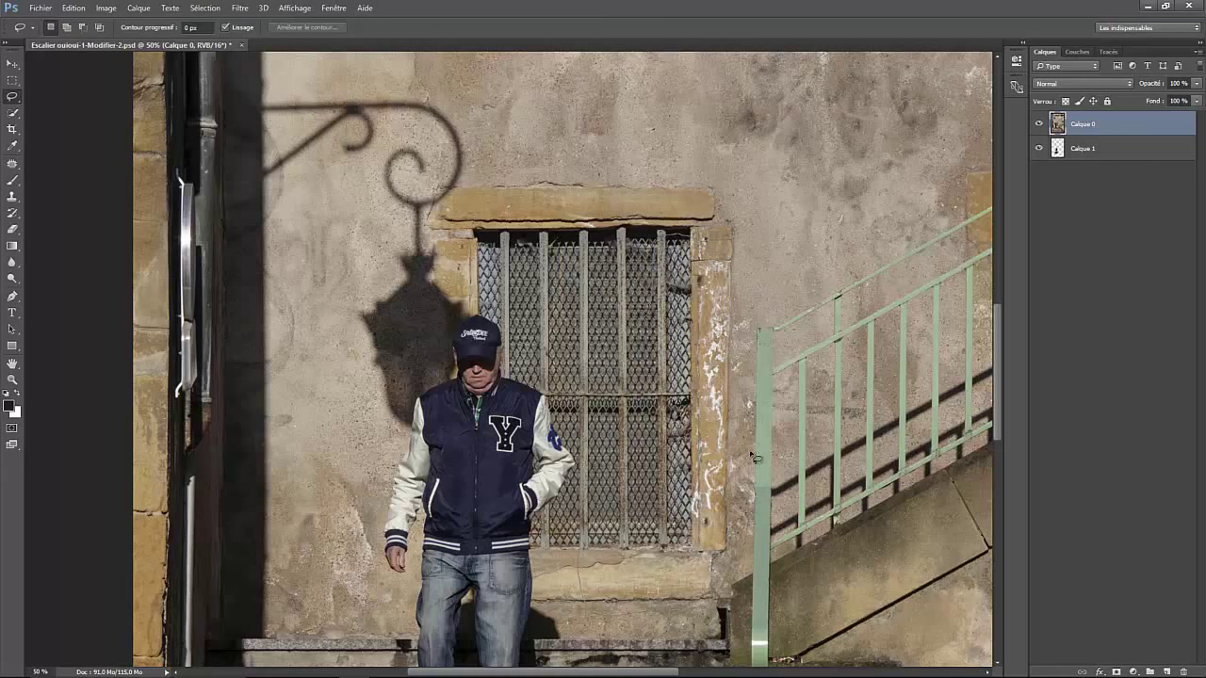
Step: Lasso the window's right side and adjoining wall, refine the edge, and copy it to Calque 2
{"action": "mouse_move", "coordinate": [753, 322]}
{"action": "left_mouse_down"}
{"action": "mouse_move", "coordinate": [768, 250]}
{"action": "mouse_move", "coordinate": [584, 400]}
{"action": "left_mouse_up"}
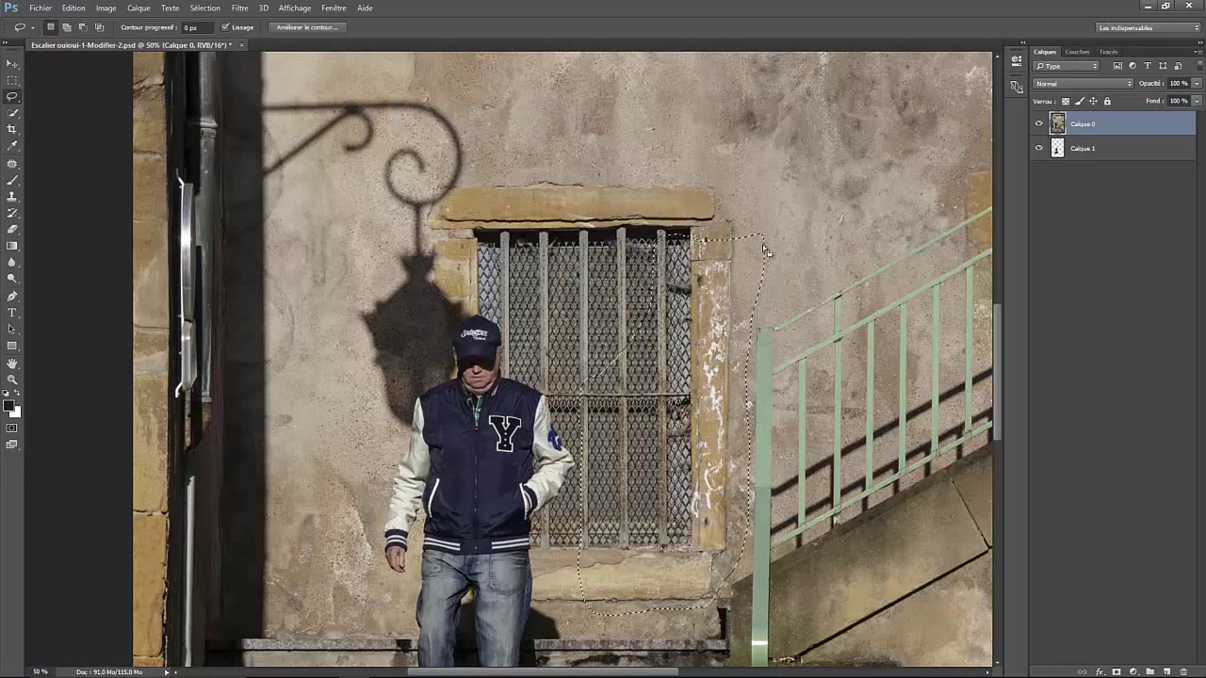
{"action": "right_click", "coordinate": [690, 393]}
{"action": "key", "text": "Escape"}
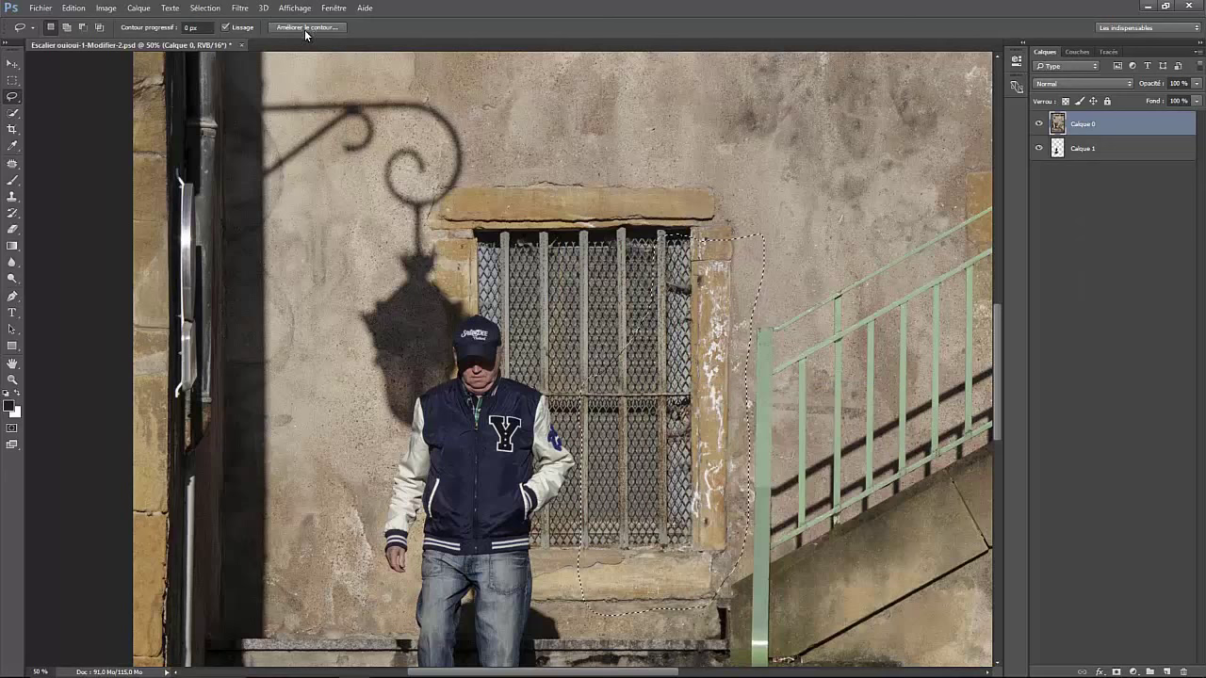
{"action": "left_click", "coordinate": [307, 27]}
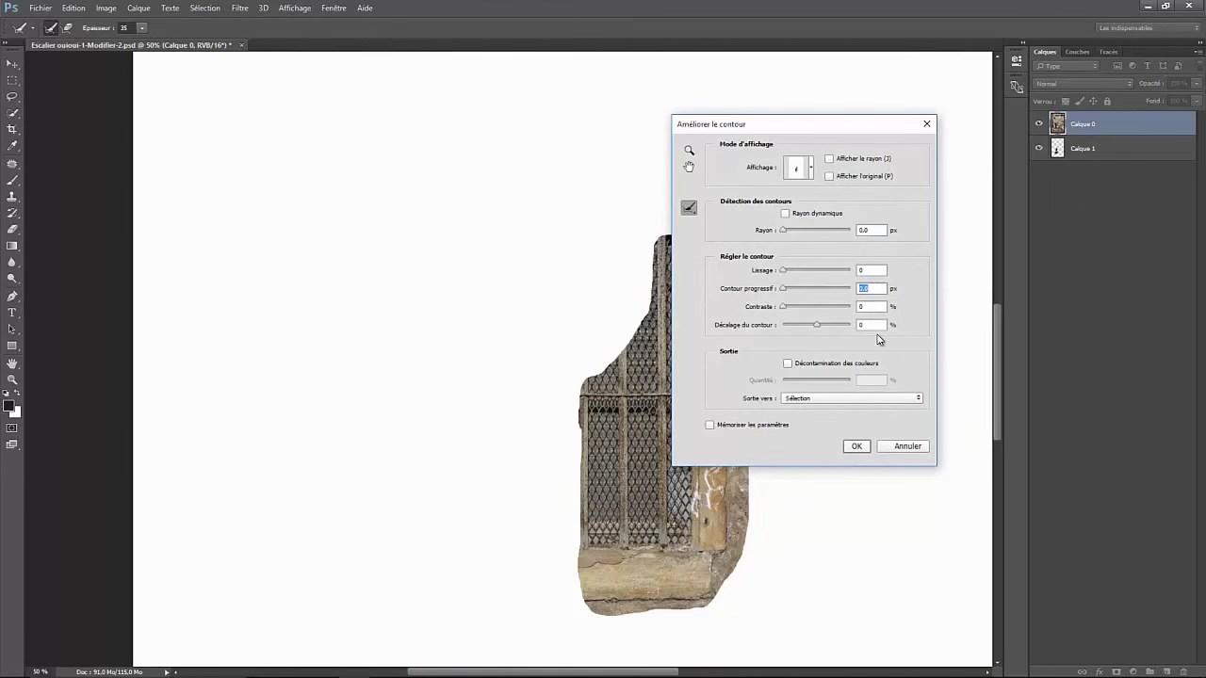
{"action": "key", "text": "Return"}
{"action": "right_click", "coordinate": [678, 401]}
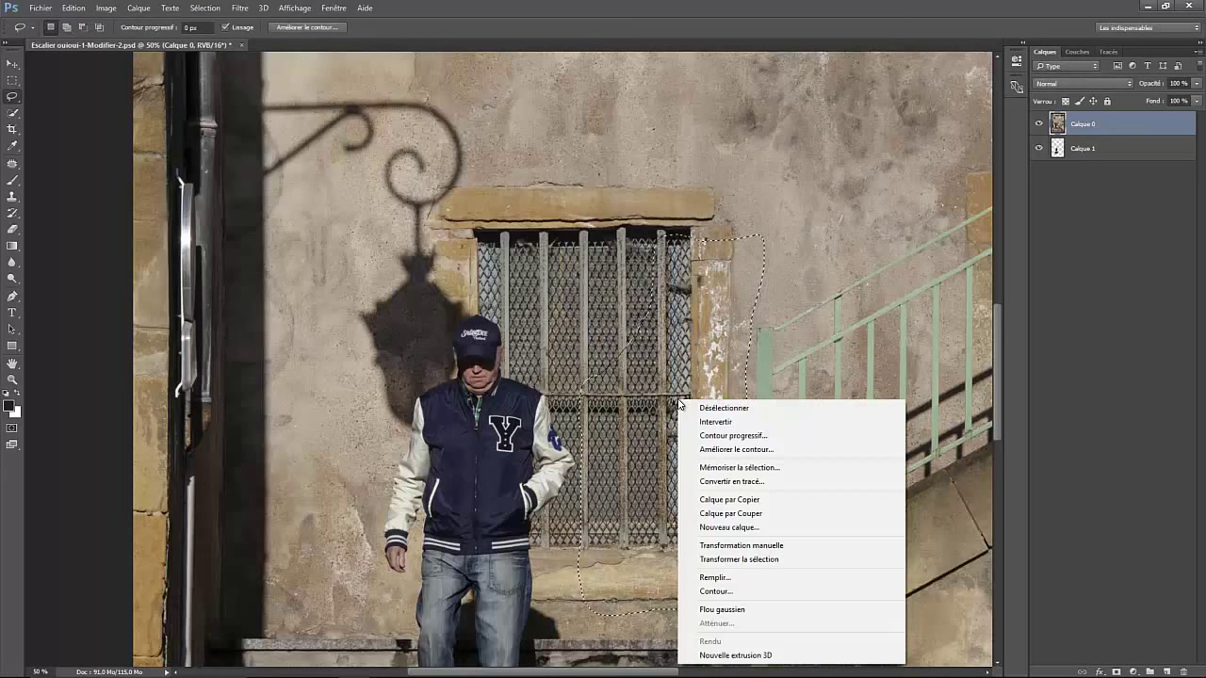
{"action": "left_click", "coordinate": [730, 499]}
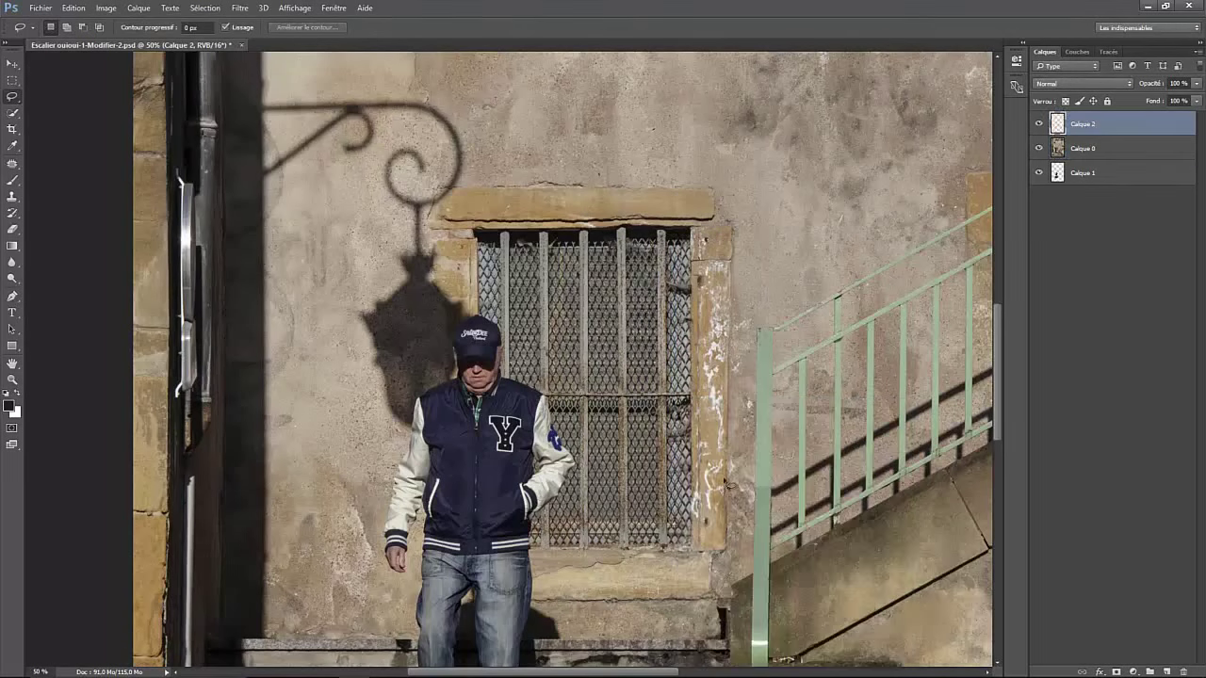
{"action": "left_click", "coordinate": [74, 7]}
{"action": "mouse_move", "coordinate": [95, 265]}
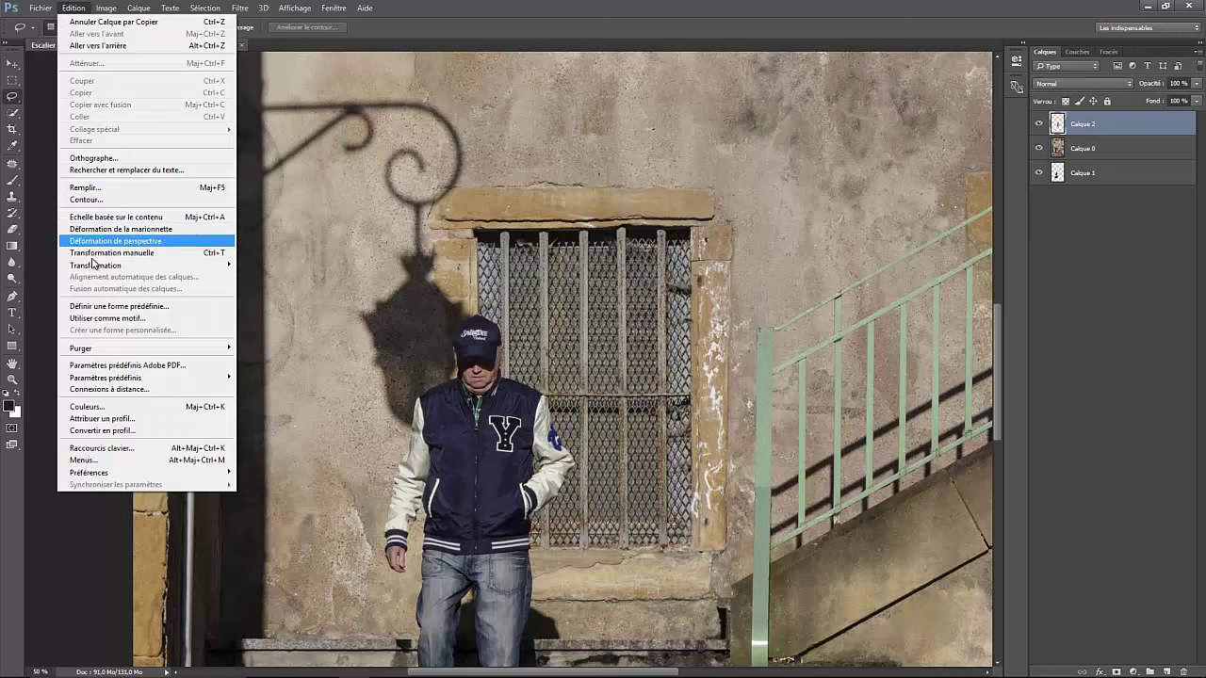
Step: Flip Calque 2 horizontally and slide it left over the original window, nudging it right
{"action": "left_click", "coordinate": [283, 401]}
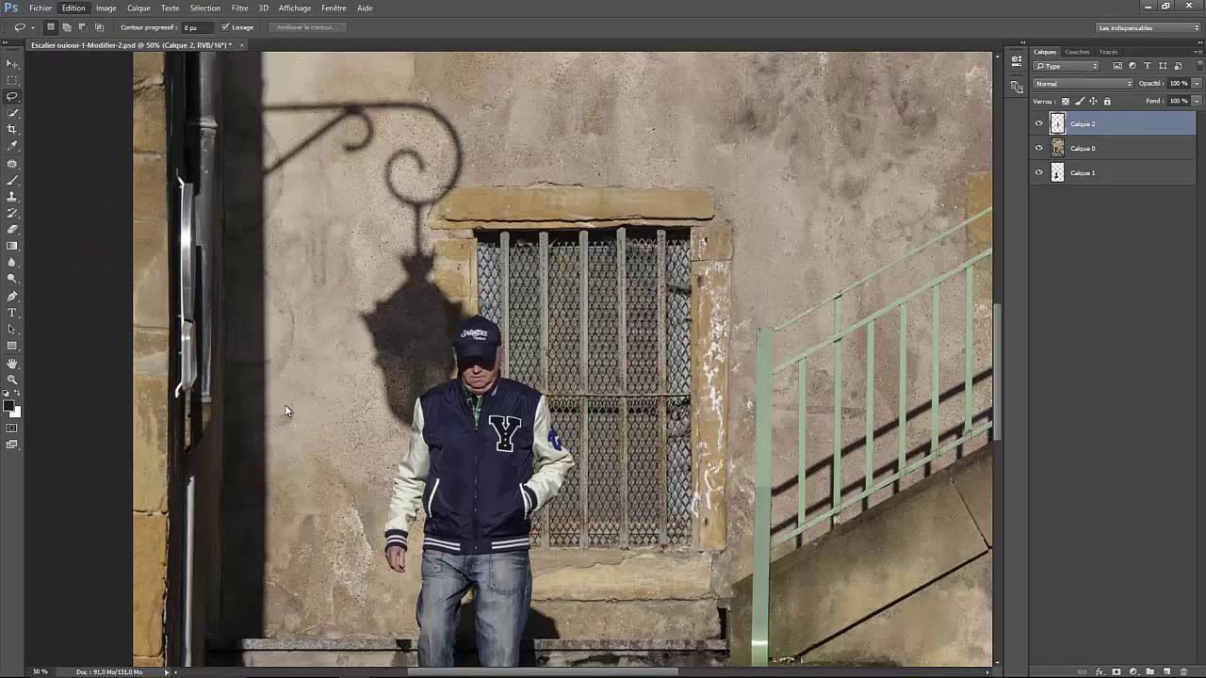
{"action": "left_click", "coordinate": [12, 63]}
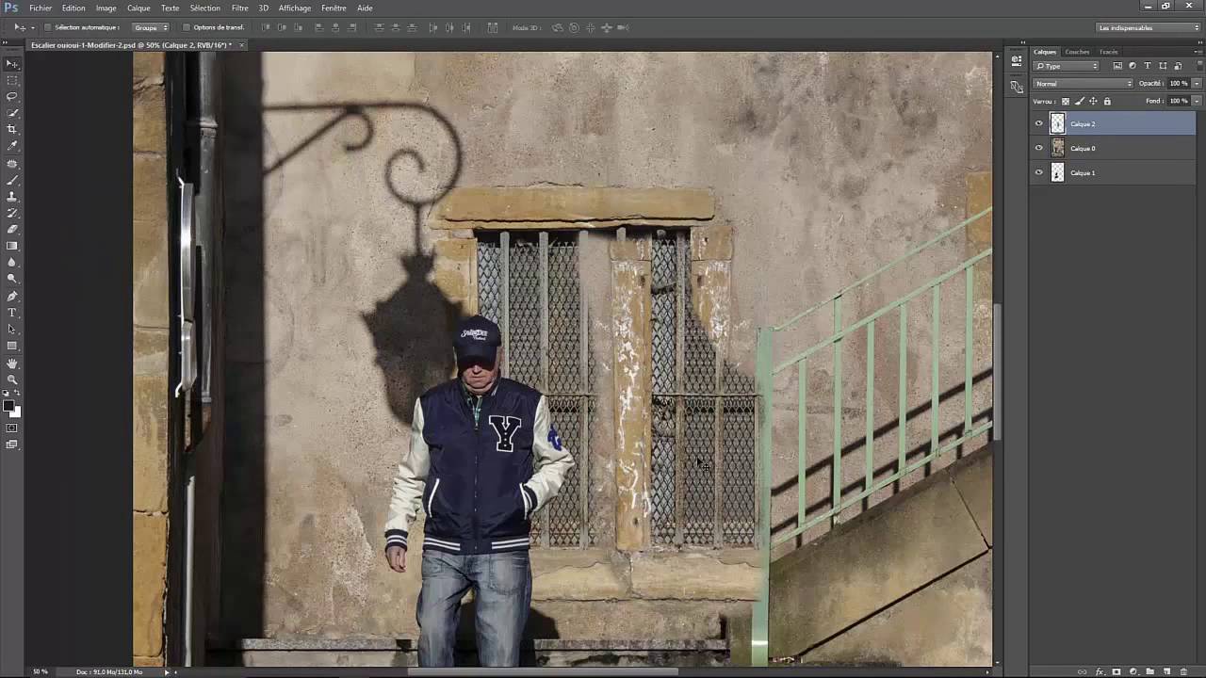
{"action": "left_click_drag", "start_coordinate": [616, 405], "coordinate": [464, 400]}
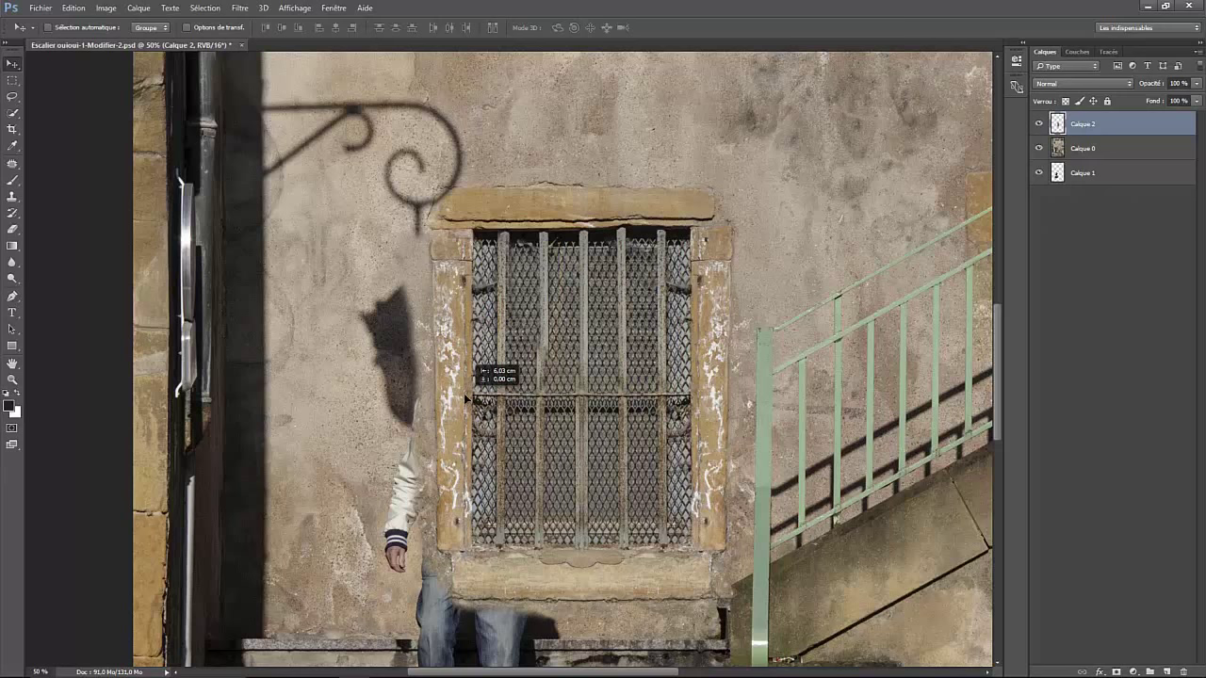
{"action": "left_click_drag", "start_coordinate": [465, 400], "coordinate": [465, 399]}
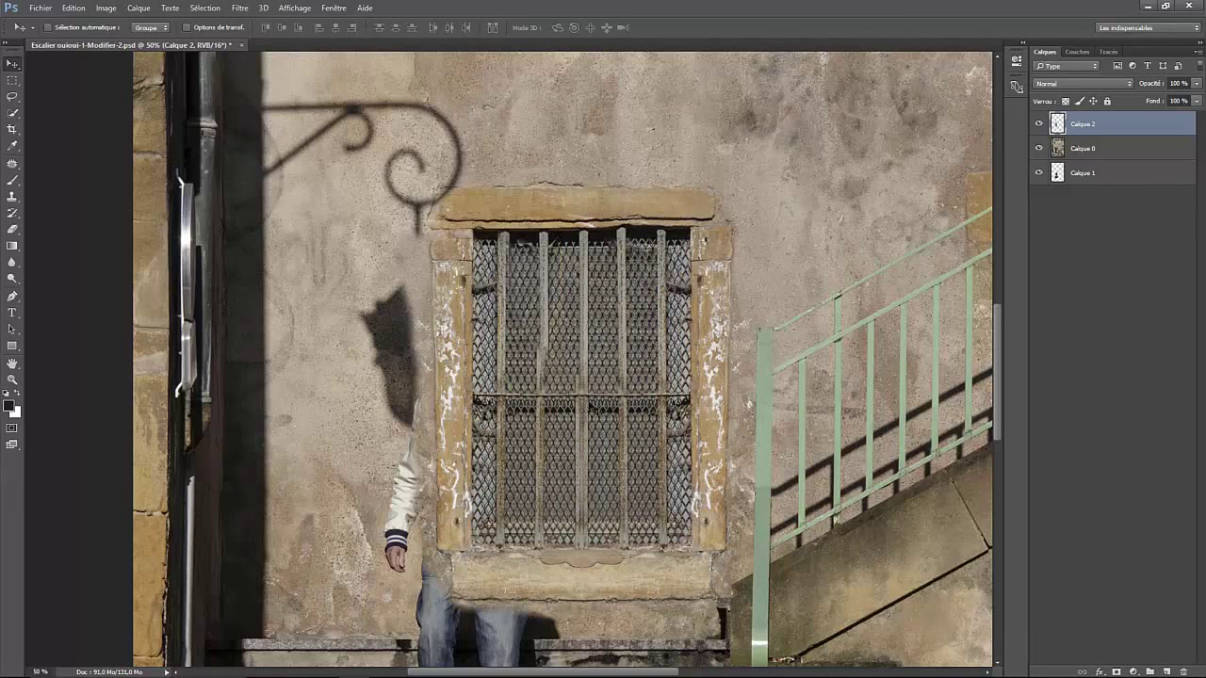
{"action": "key", "text": "Right"}
{"action": "key", "text": "Right"}
{"action": "key", "text": "Right"}
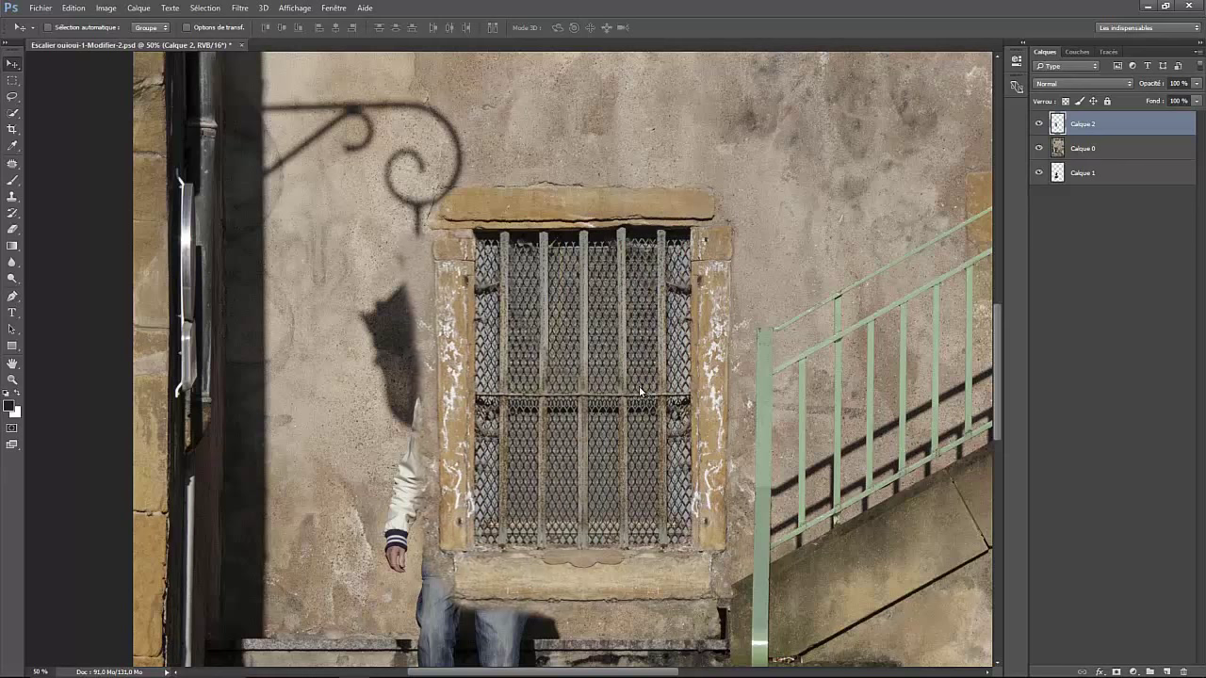
{"action": "key", "text": "Right"}
{"action": "key", "text": "Right"}
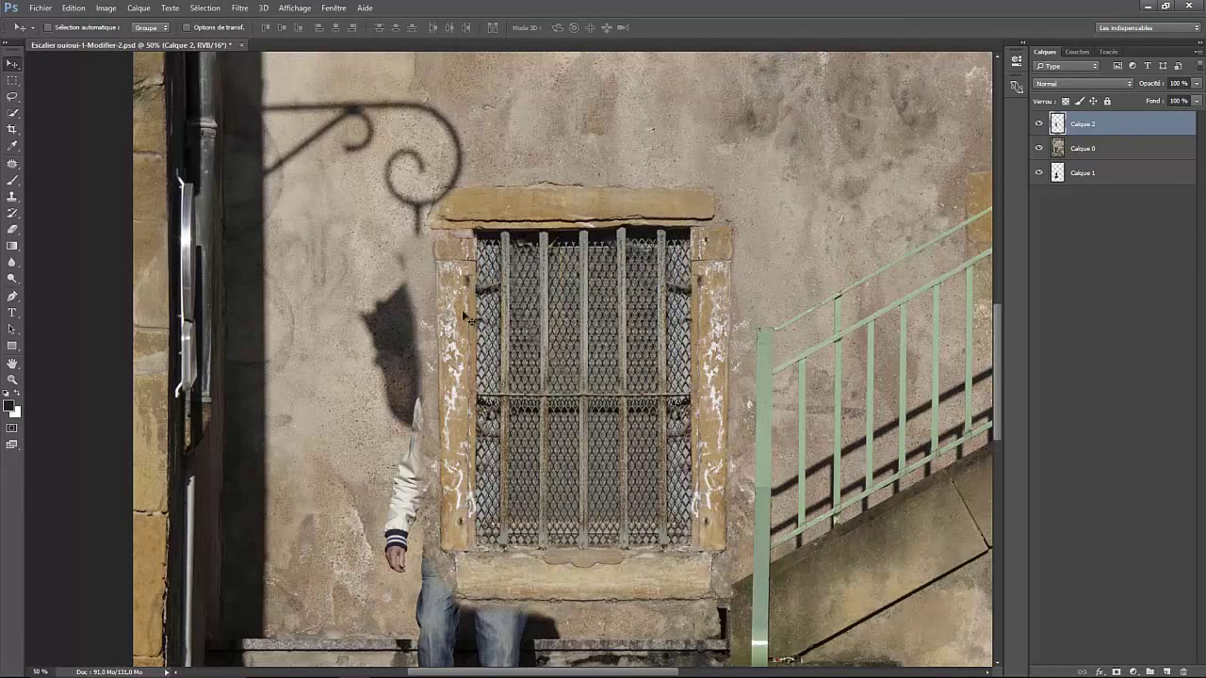
Step: Patch the area along the left window jamb with clean wall texture
{"action": "left_click", "coordinate": [11, 168]}
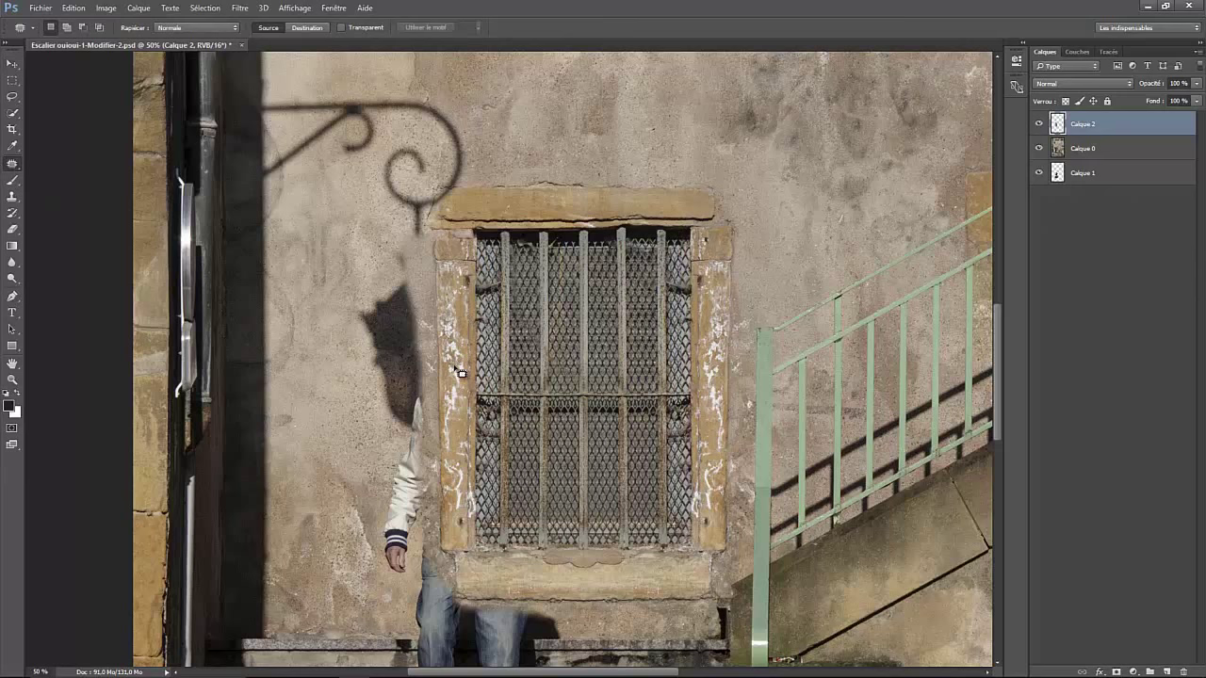
{"action": "left_click_drag", "start_coordinate": [464, 337], "coordinate": [460, 499]}
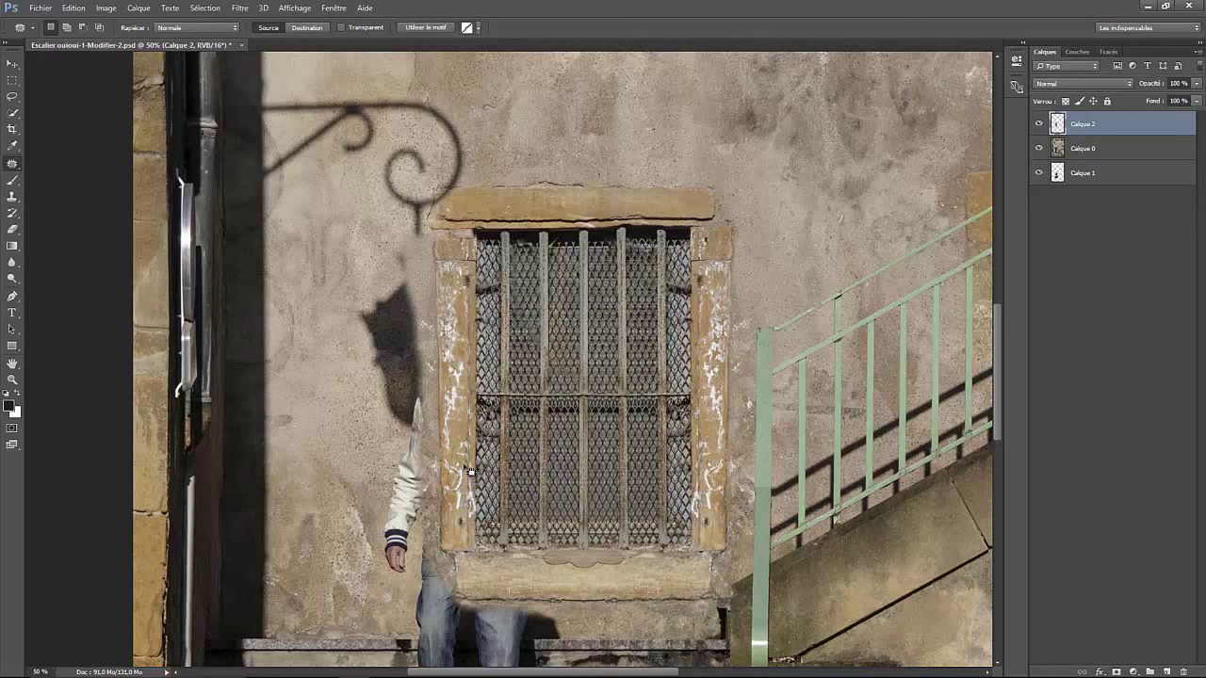
{"action": "left_click_drag", "start_coordinate": [467, 494], "coordinate": [463, 423]}
Step: Merge Calque 0 into Calque 2, leaving only Calque 2 and Calque 1
{"action": "key", "text": "ctrl+minus"}
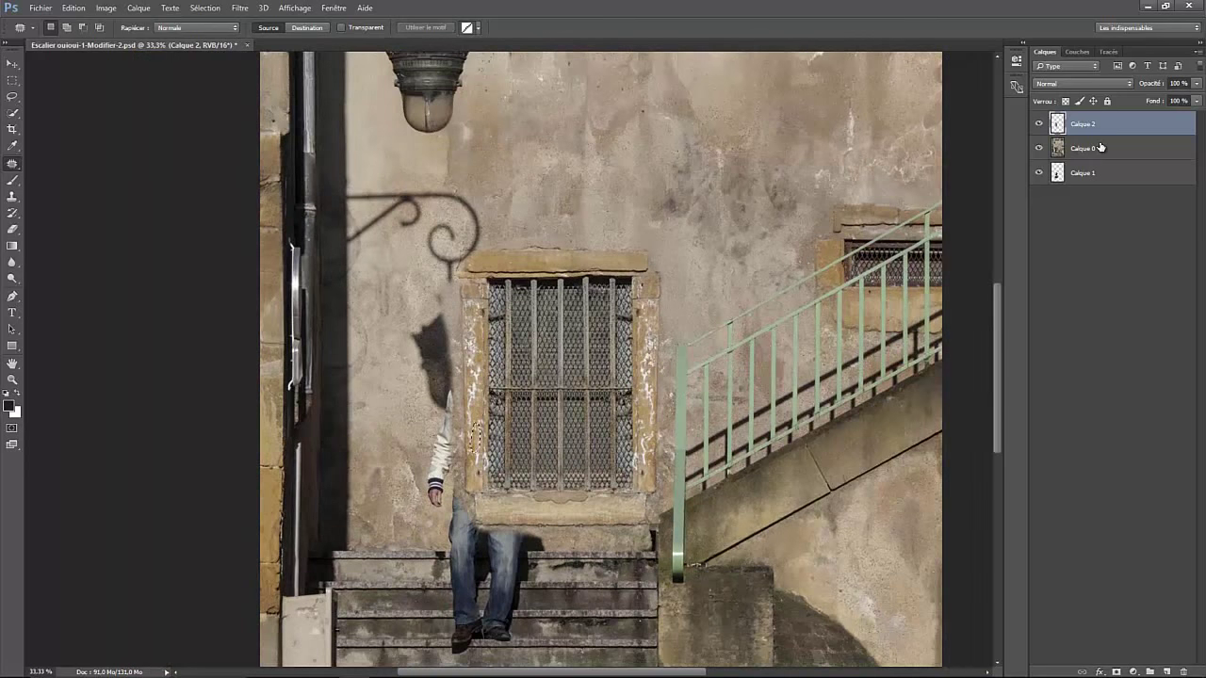
{"action": "left_click", "coordinate": [1099, 146], "text": "shift"}
{"action": "right_click", "coordinate": [1099, 144]}
{"action": "left_click", "coordinate": [925, 482]}
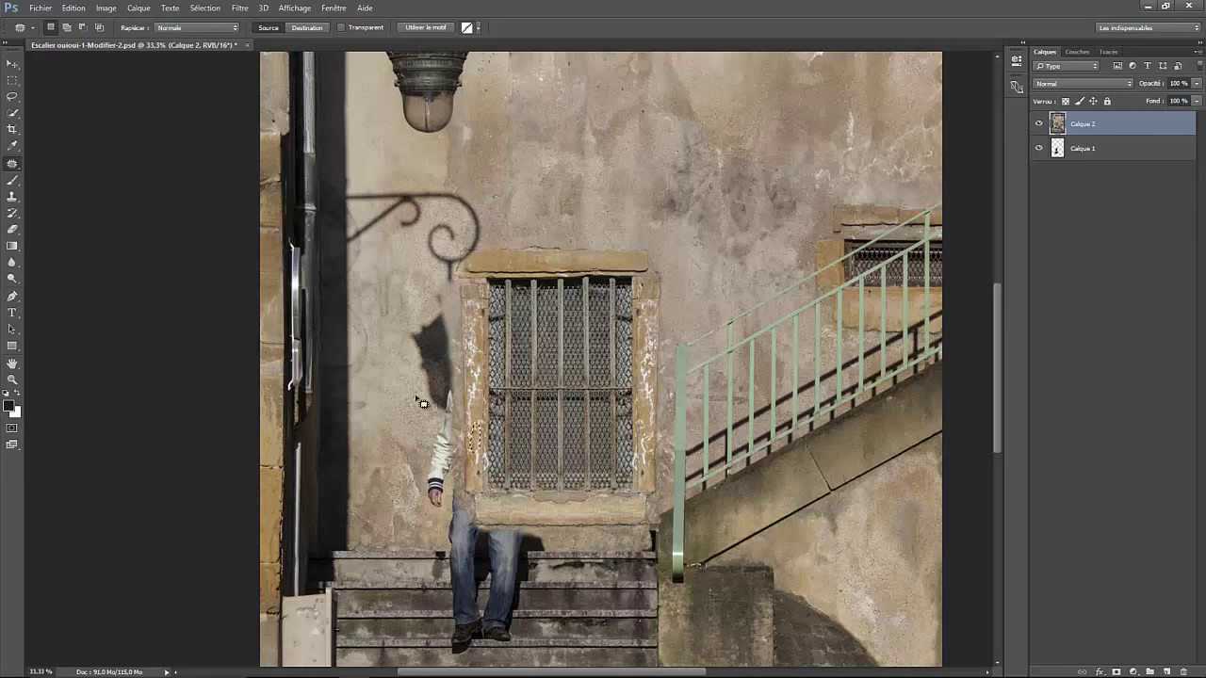
Step: Outline the leftover arm and jacket beside the window and patch them with wall texture
{"action": "left_click", "coordinate": [12, 96]}
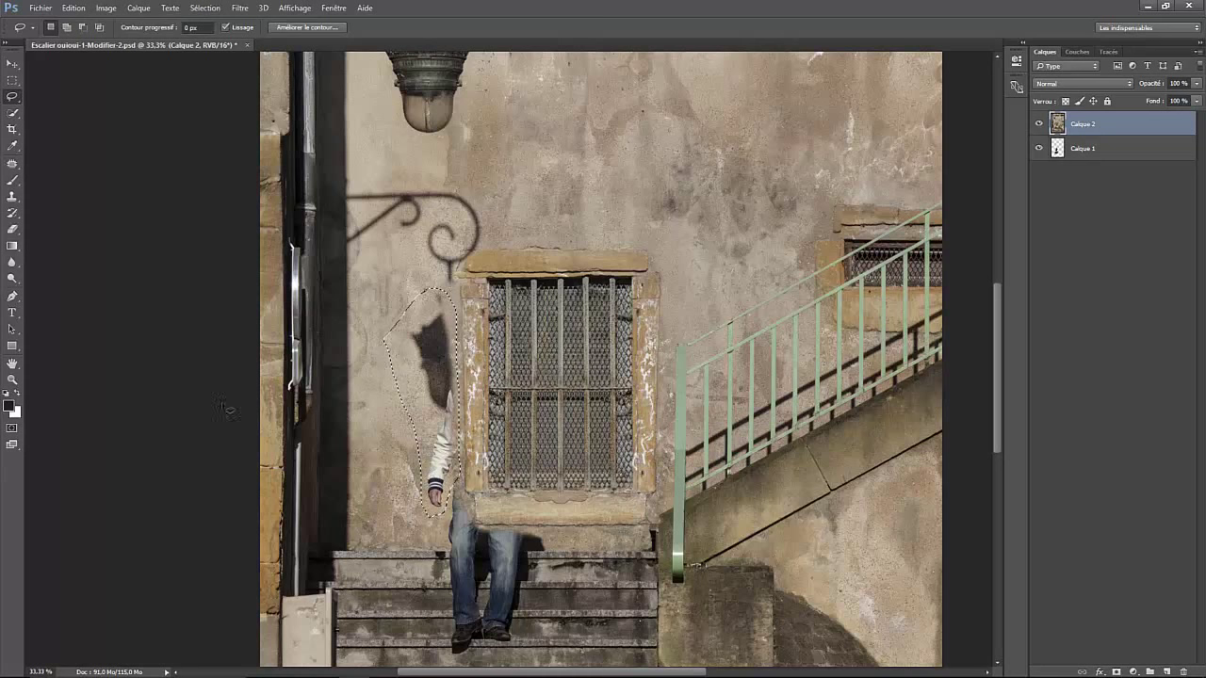
{"action": "key", "text": "j"}
{"action": "mouse_move", "coordinate": [397, 370]}
{"action": "left_mouse_down"}
{"action": "mouse_move", "coordinate": [452, 375]}
{"action": "mouse_move", "coordinate": [732, 147]}
{"action": "left_mouse_up"}
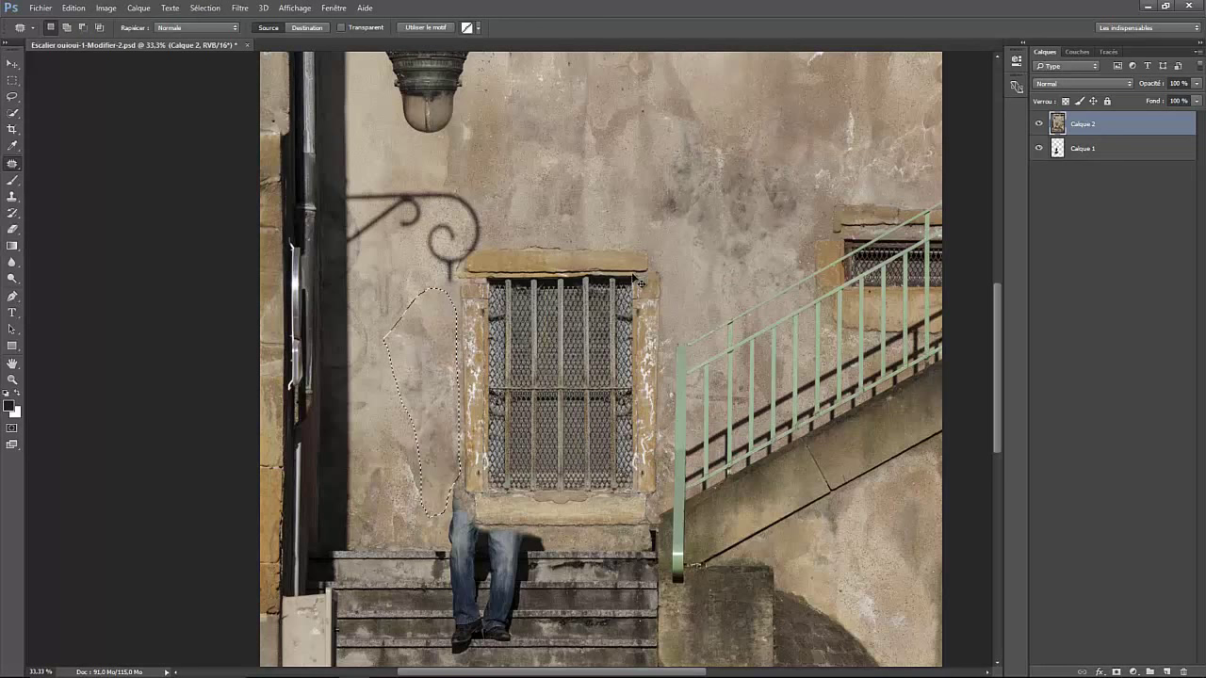
{"action": "key", "text": "ctrl+d"}
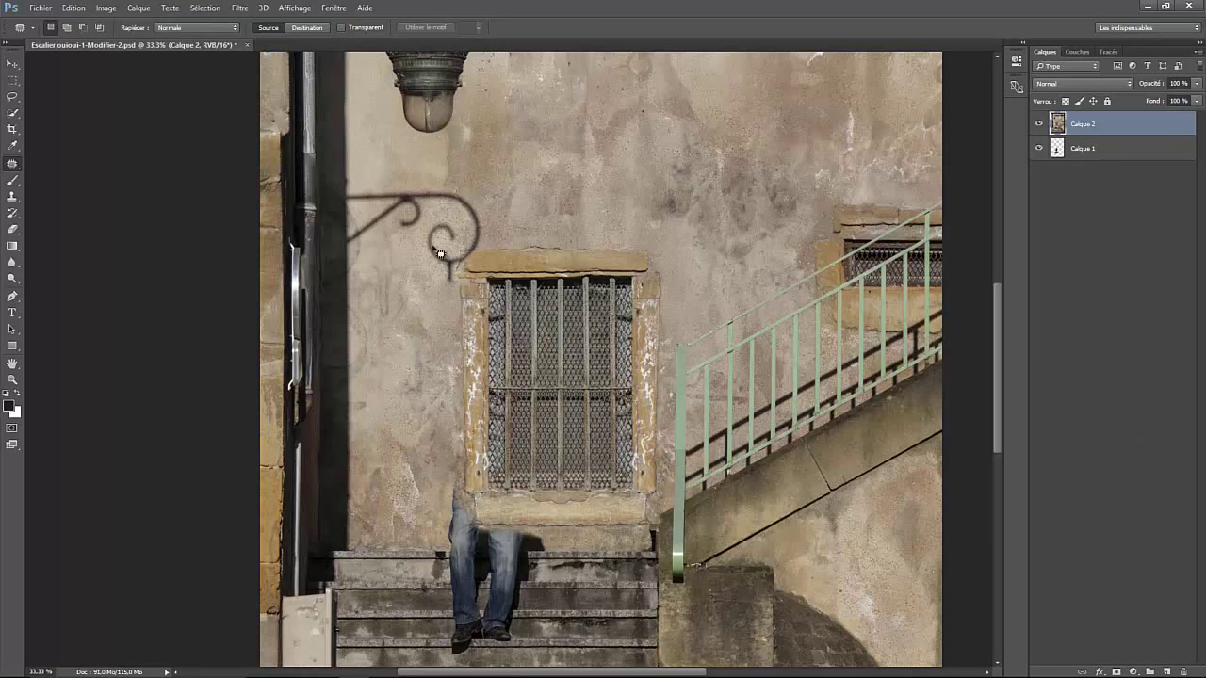
{"action": "scroll", "coordinate": [815, 402], "scroll_direction": "down", "scroll_amount": 2}
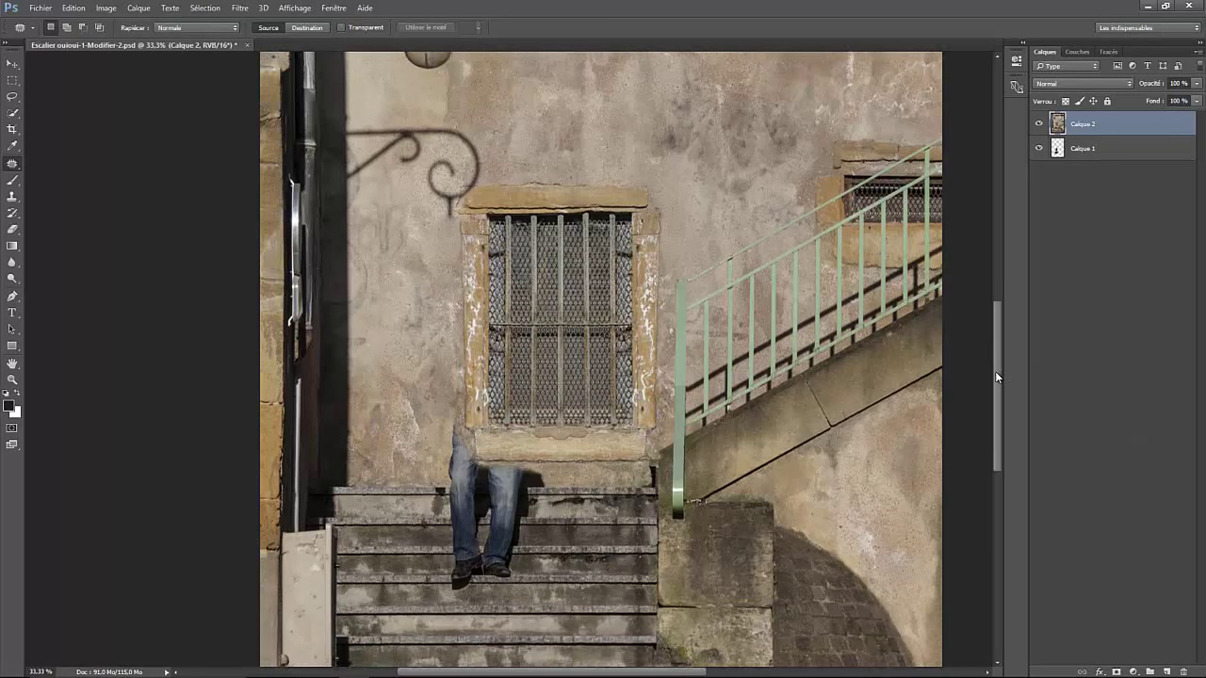
{"action": "scroll", "coordinate": [816, 402], "scroll_direction": "down", "scroll_amount": 2}
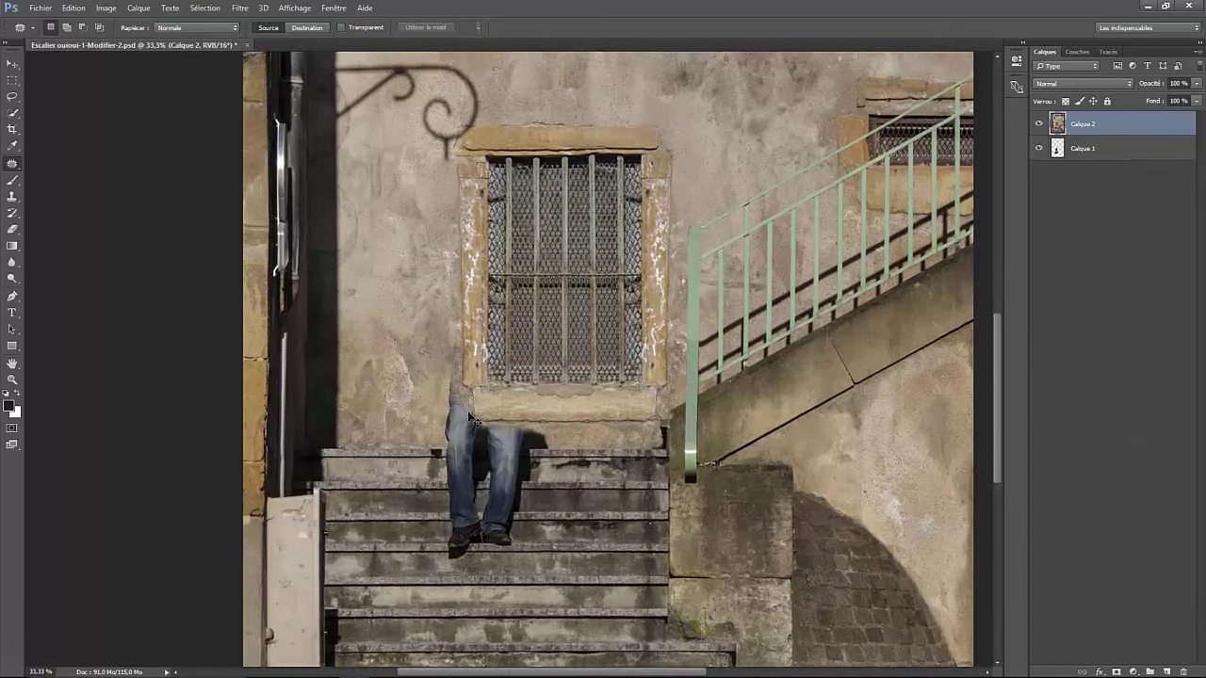
{"action": "key", "text": "ctrl+plus"}
{"action": "key", "text": "ctrl+plus"}
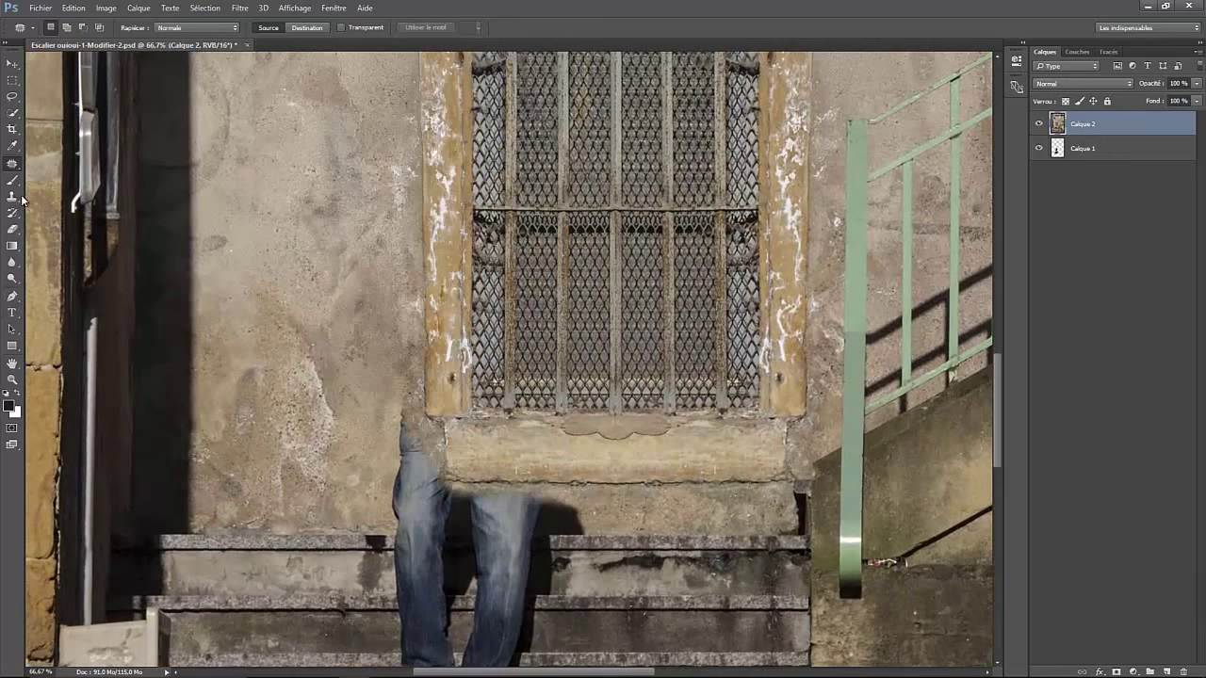
Step: Clone wall texture over the top of the leftover jeans and left leg
{"action": "left_click", "coordinate": [11, 196]}
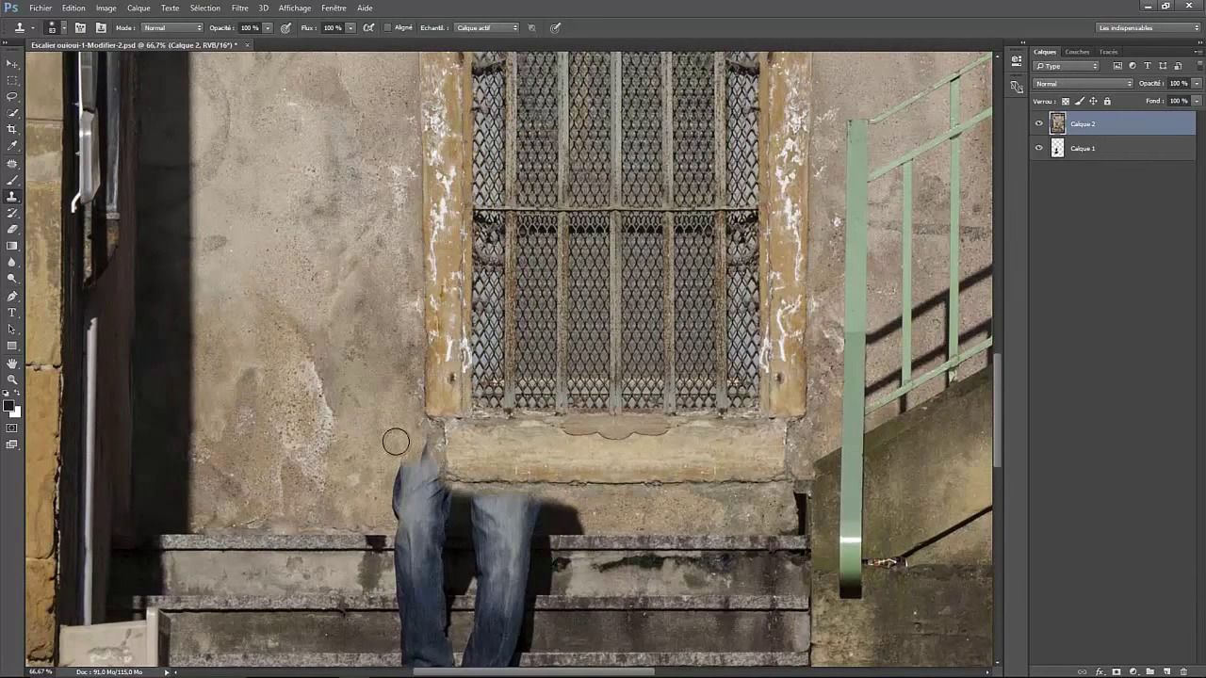
{"action": "key", "text": "ctrl+z"}
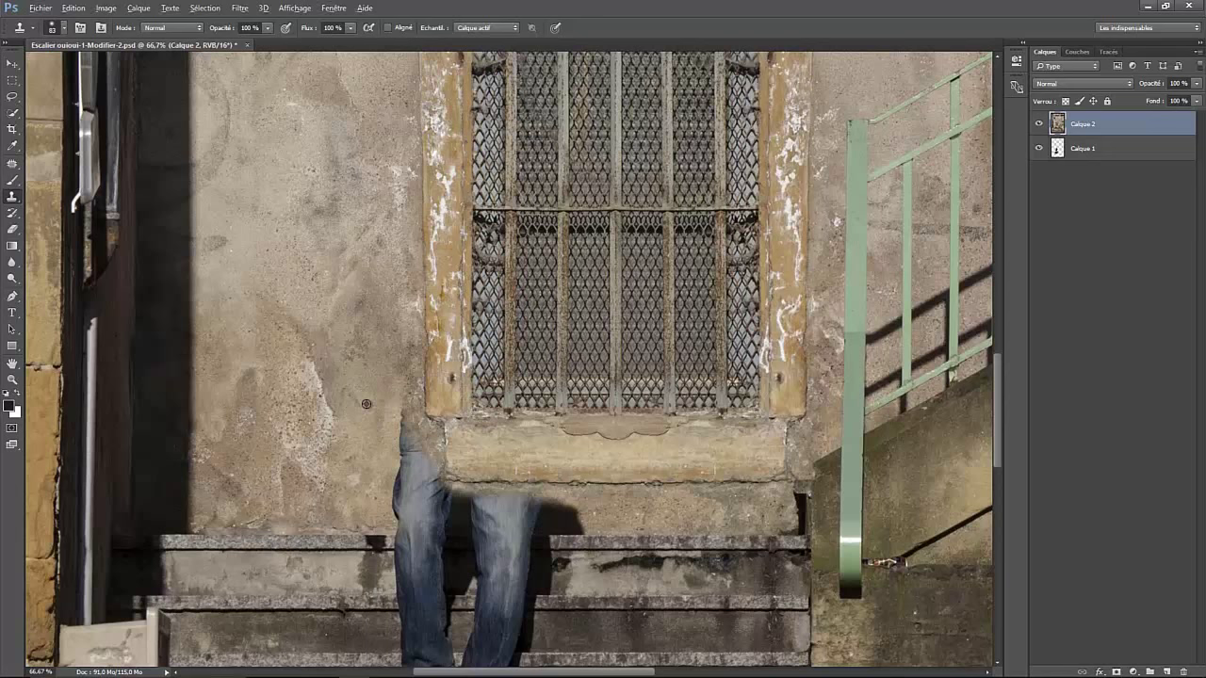
{"action": "left_click", "coordinate": [366, 404], "text": "alt"}
{"action": "mouse_move", "coordinate": [399, 407]}
{"action": "left_mouse_down"}
{"action": "mouse_move", "coordinate": [353, 459]}
{"action": "mouse_move", "coordinate": [413, 466]}
{"action": "left_mouse_up"}
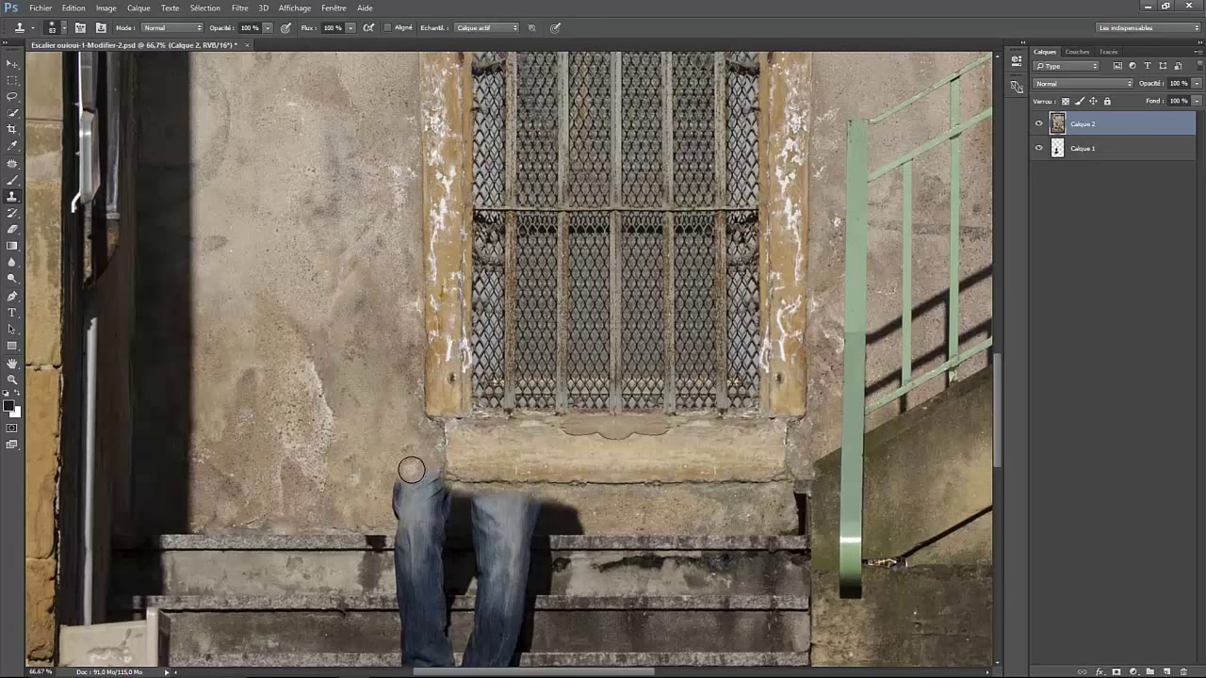
{"action": "left_click", "coordinate": [356, 482], "text": "alt"}
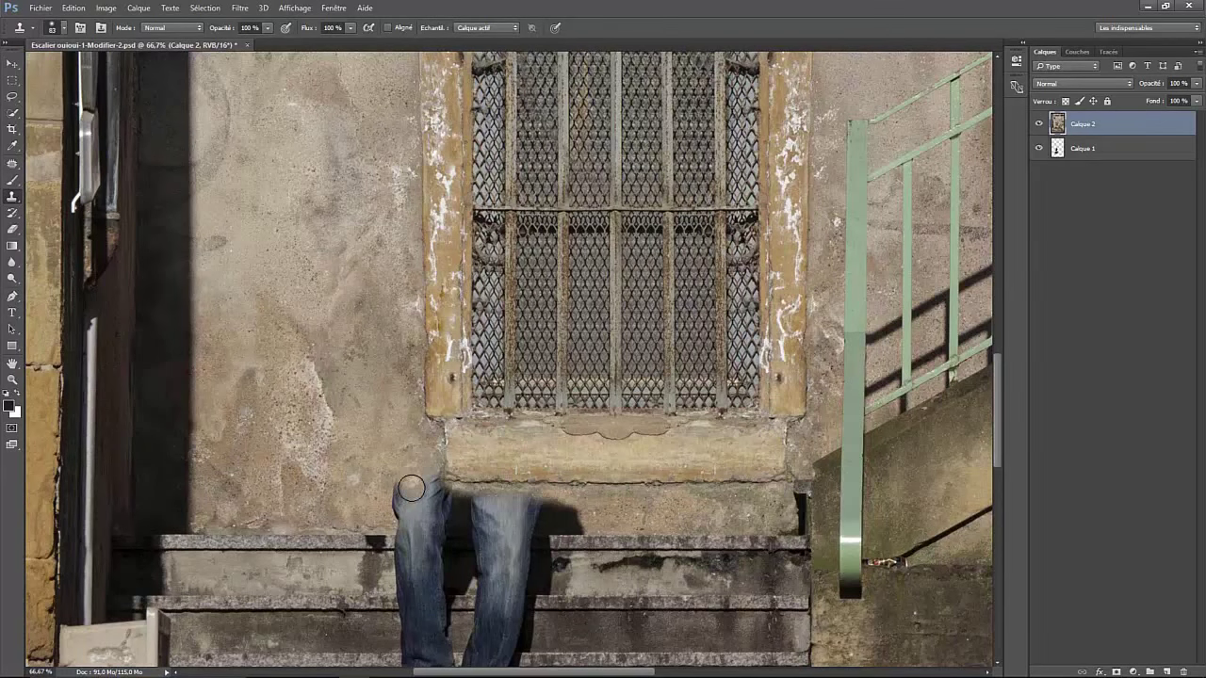
{"action": "mouse_move", "coordinate": [405, 482]}
{"action": "left_mouse_down"}
{"action": "mouse_move", "coordinate": [424, 486]}
{"action": "mouse_move", "coordinate": [391, 474]}
{"action": "left_mouse_up"}
{"action": "left_click", "coordinate": [359, 500], "text": "alt"}
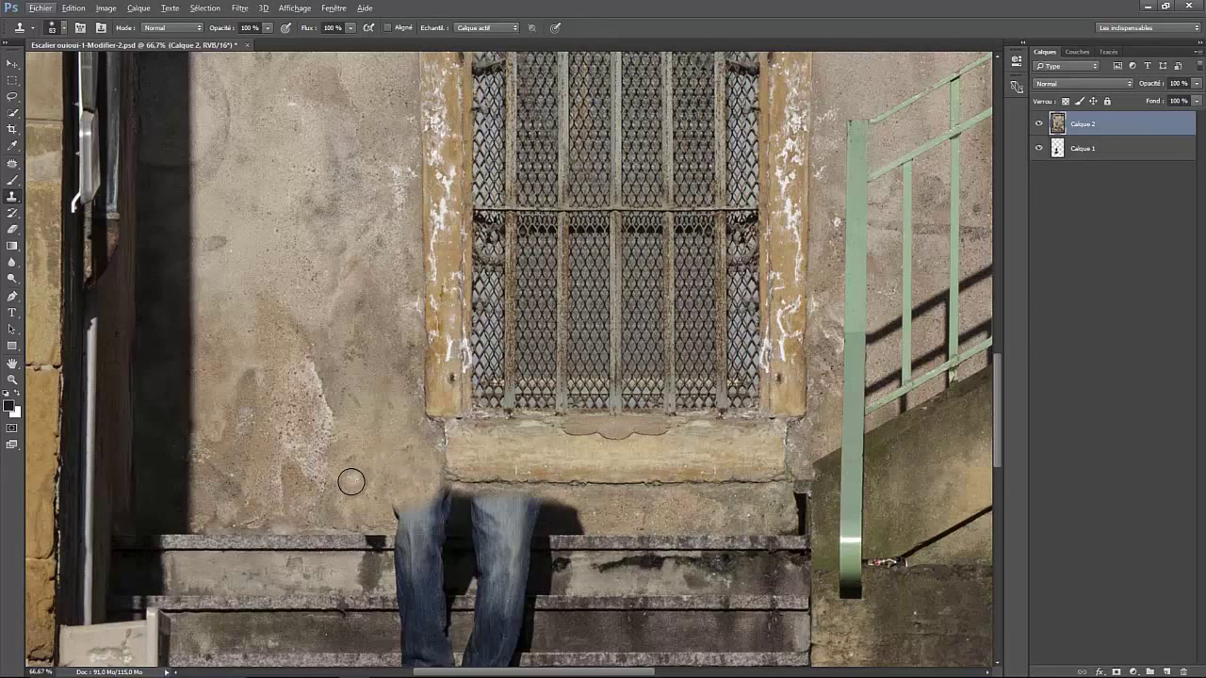
Step: With a smaller clone brush, cover the jeans waistband, then move Calque 1 above Calque 2
{"action": "right_click", "coordinate": [355, 480]}
{"action": "left_click_drag", "start_coordinate": [452, 513], "coordinate": [443, 513]}
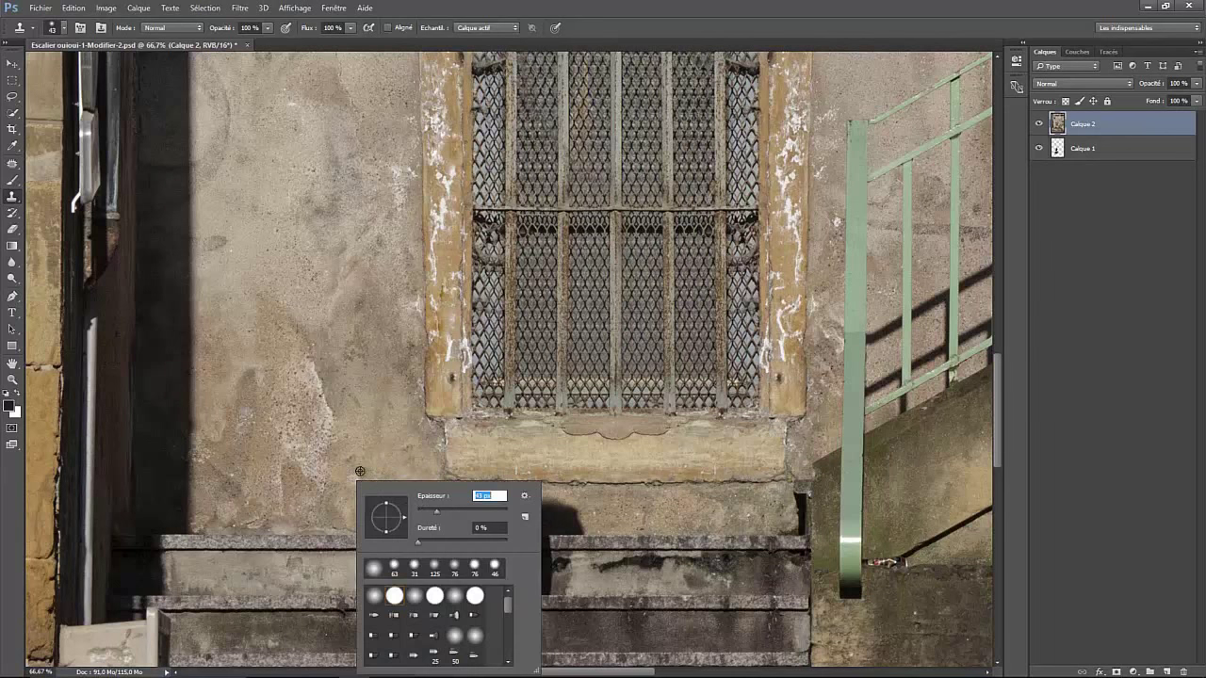
{"action": "key", "text": "Return"}
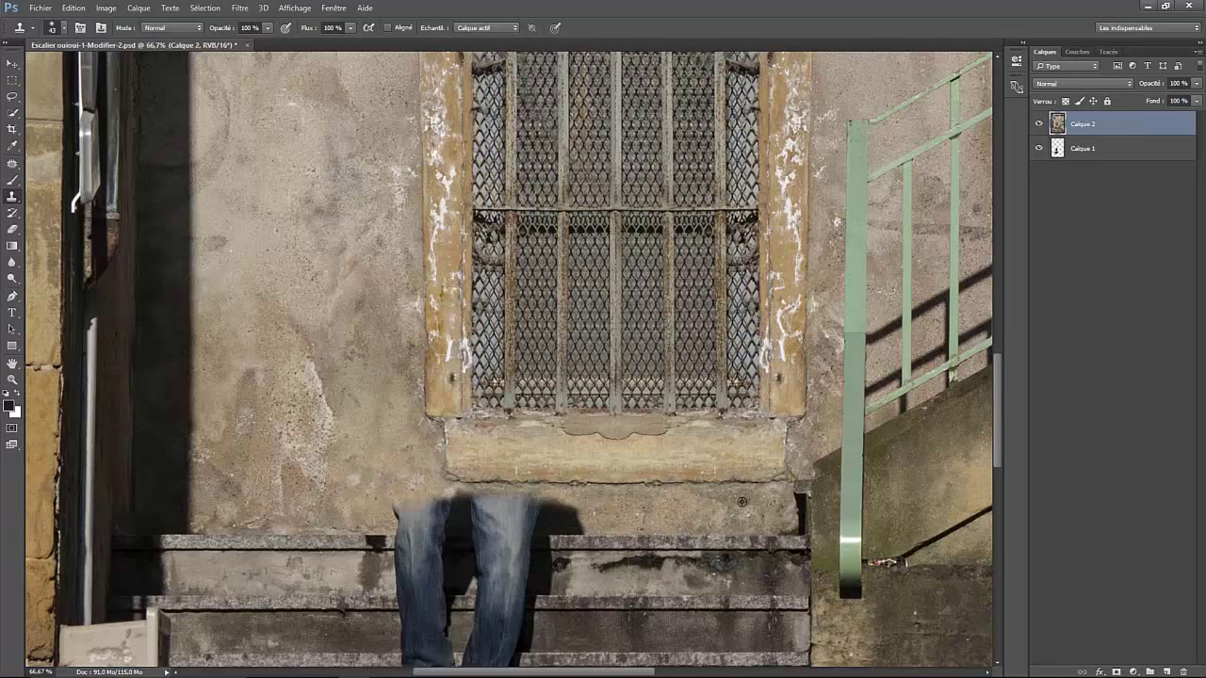
{"action": "mouse_move", "coordinate": [556, 505]}
{"action": "left_mouse_down"}
{"action": "mouse_move", "coordinate": [426, 502]}
{"action": "mouse_move", "coordinate": [585, 506]}
{"action": "mouse_move", "coordinate": [390, 516]}
{"action": "left_mouse_up"}
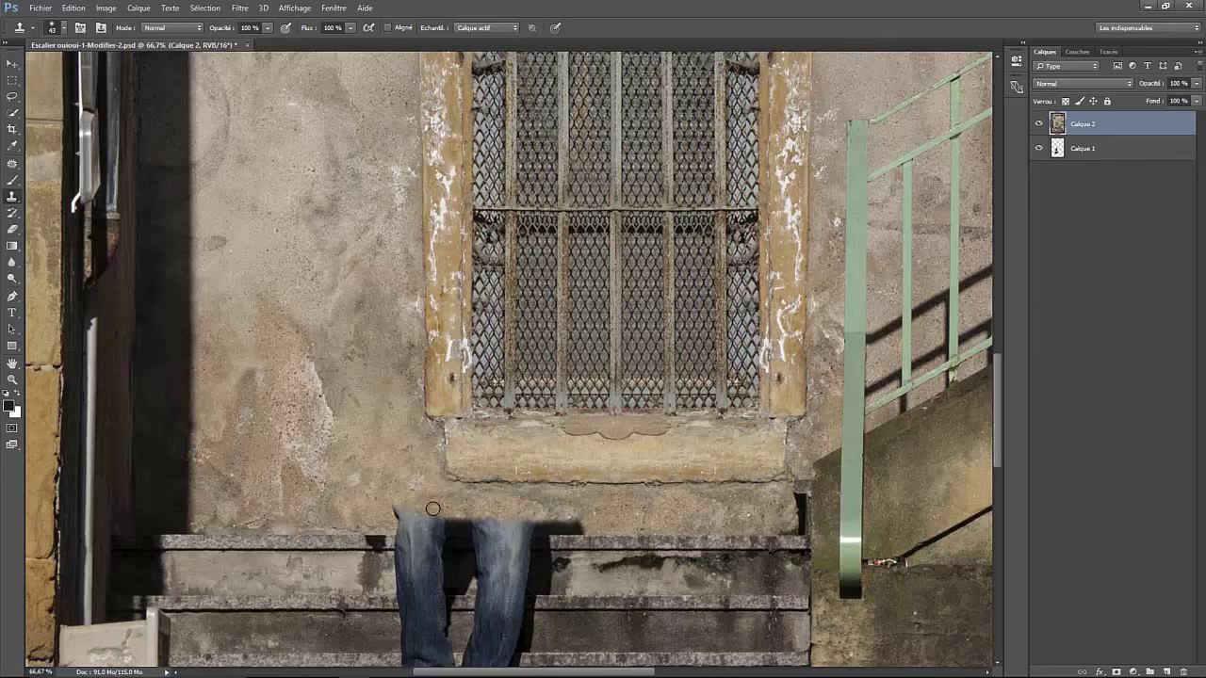
{"action": "left_click", "coordinate": [390, 516]}
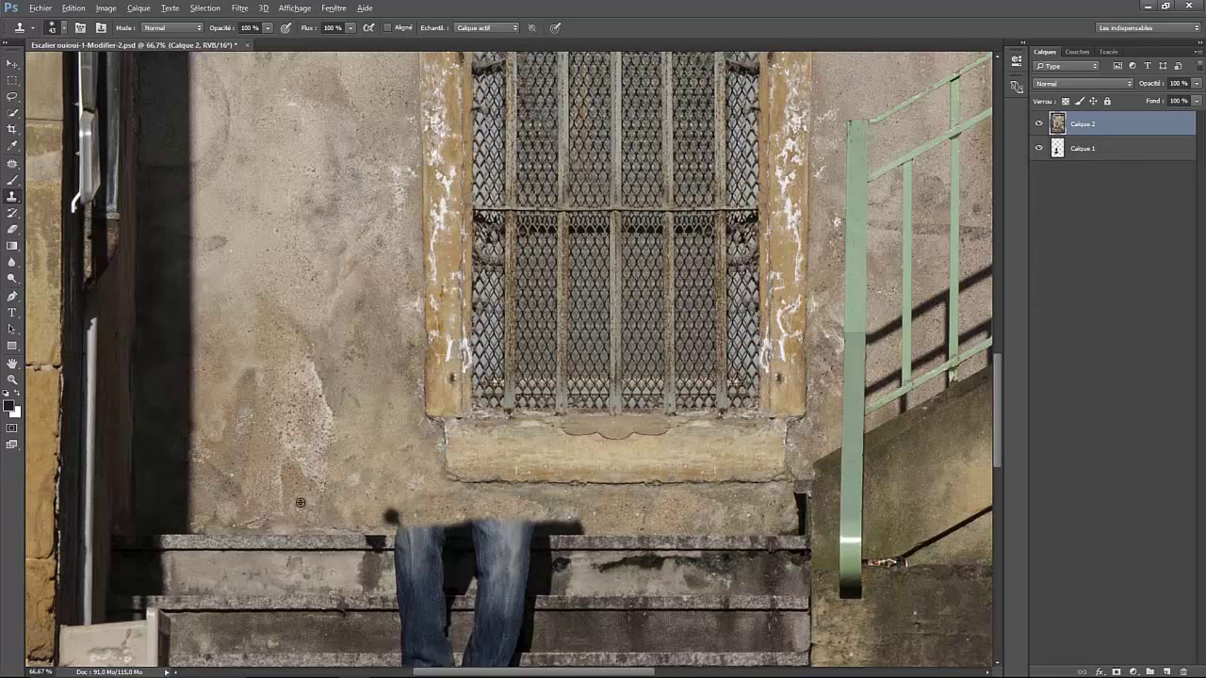
{"action": "left_click", "coordinate": [399, 513]}
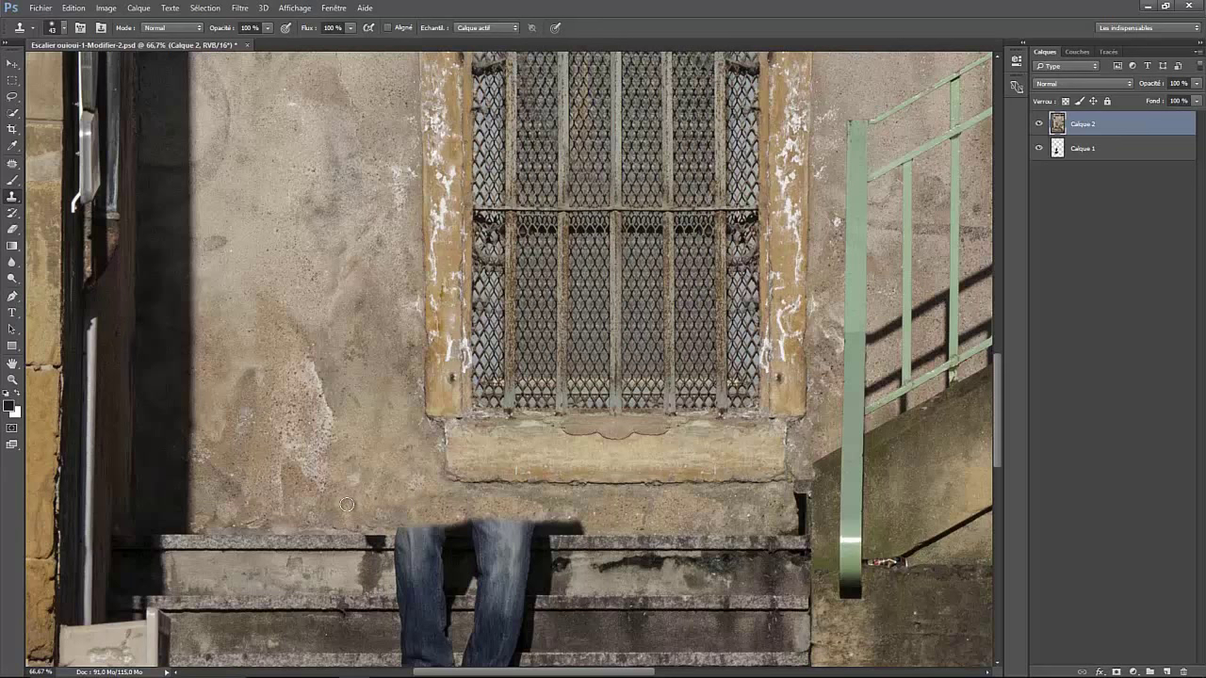
{"action": "left_click_drag", "start_coordinate": [1076, 156], "coordinate": [1055, 126]}
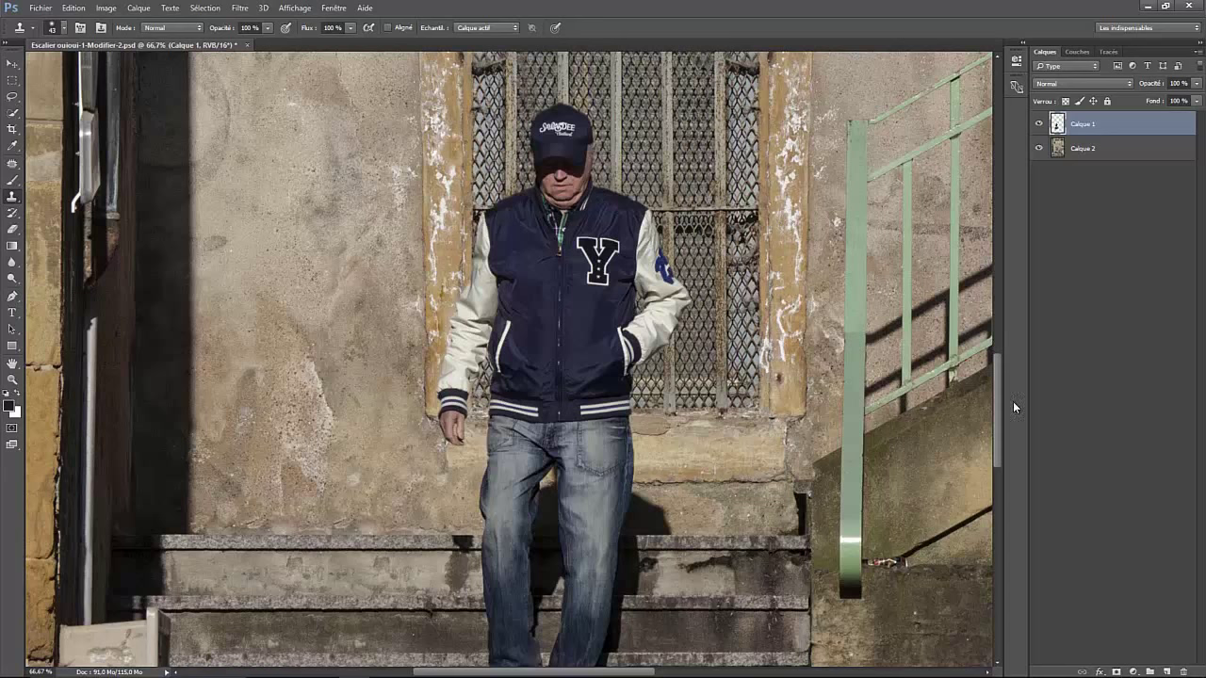
Step: Add a layer mask to Calque 1 and set the brush hardness to 0 %
{"action": "left_click_drag", "start_coordinate": [998, 387], "coordinate": [1001, 440]}
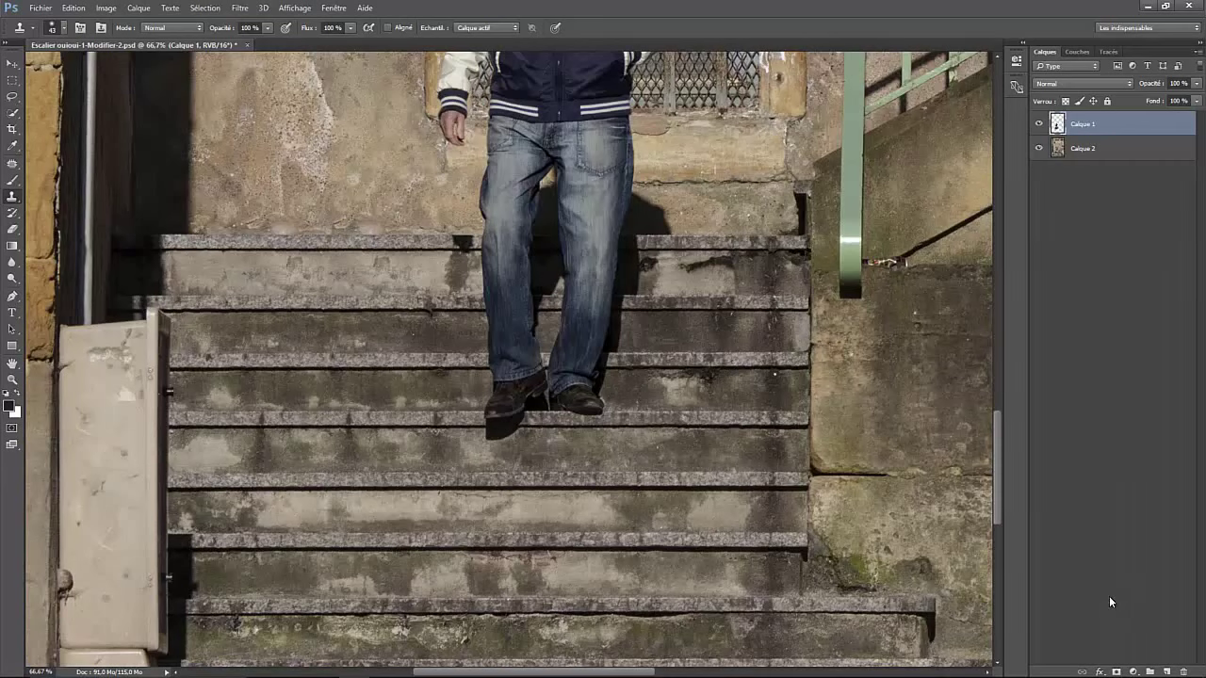
{"action": "left_click", "coordinate": [1114, 671]}
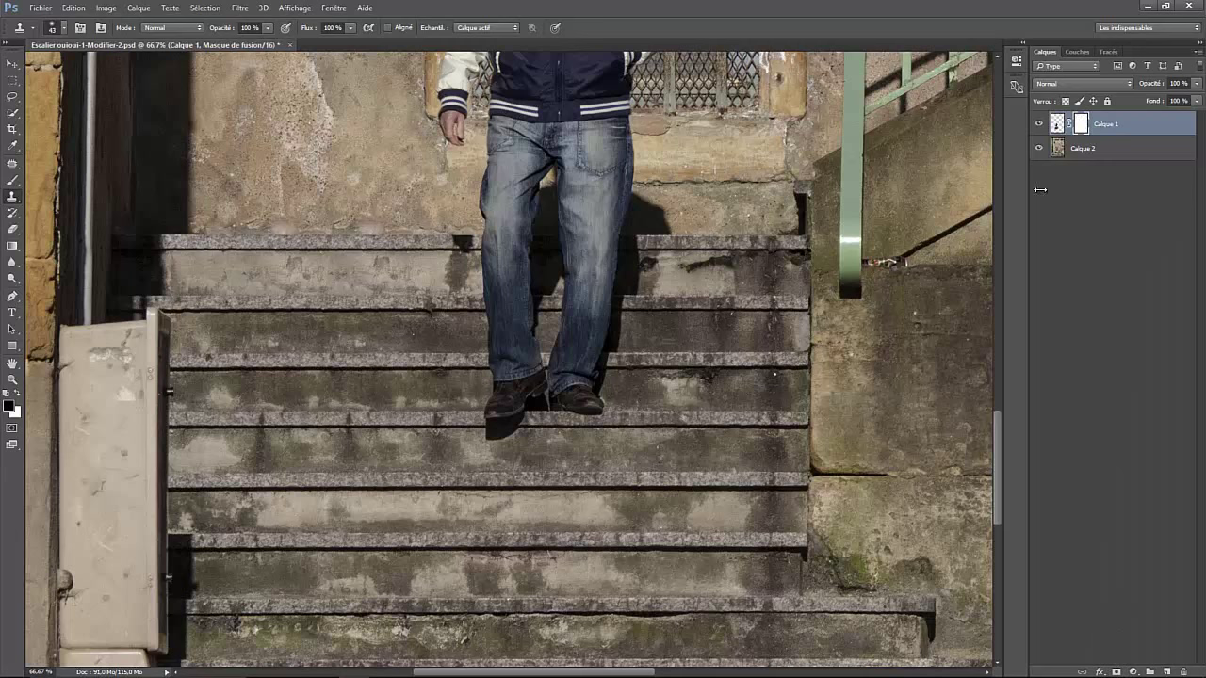
{"action": "left_click", "coordinate": [12, 180]}
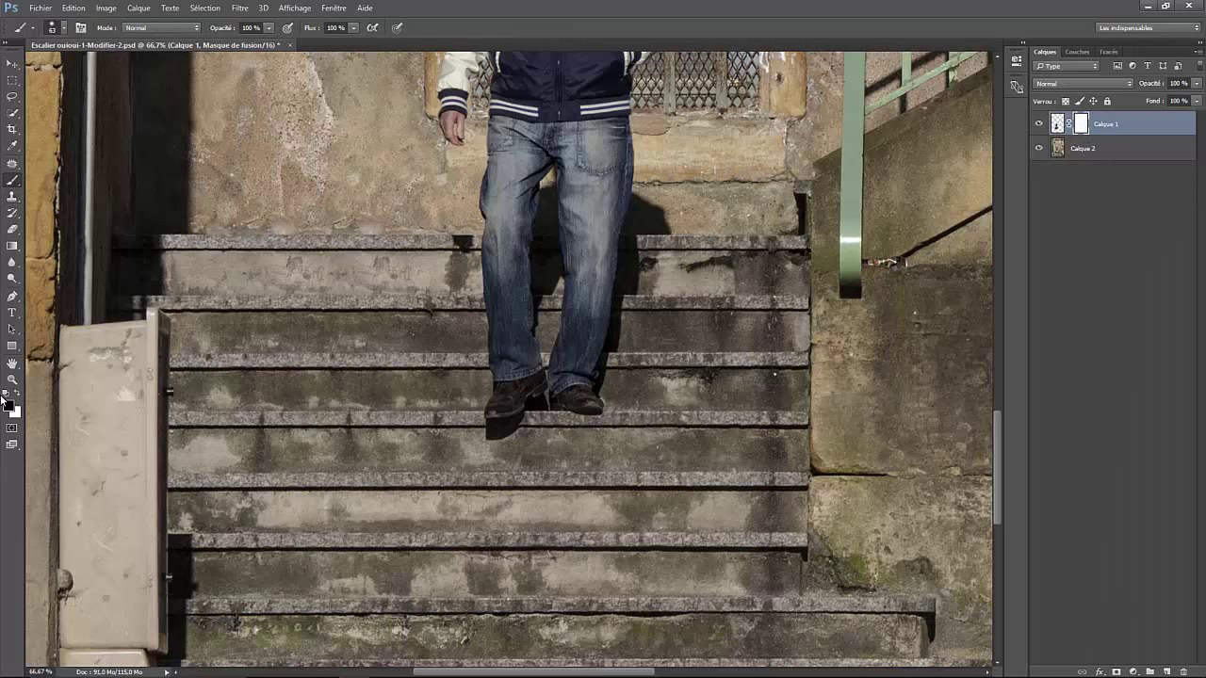
{"action": "right_click", "coordinate": [733, 268]}
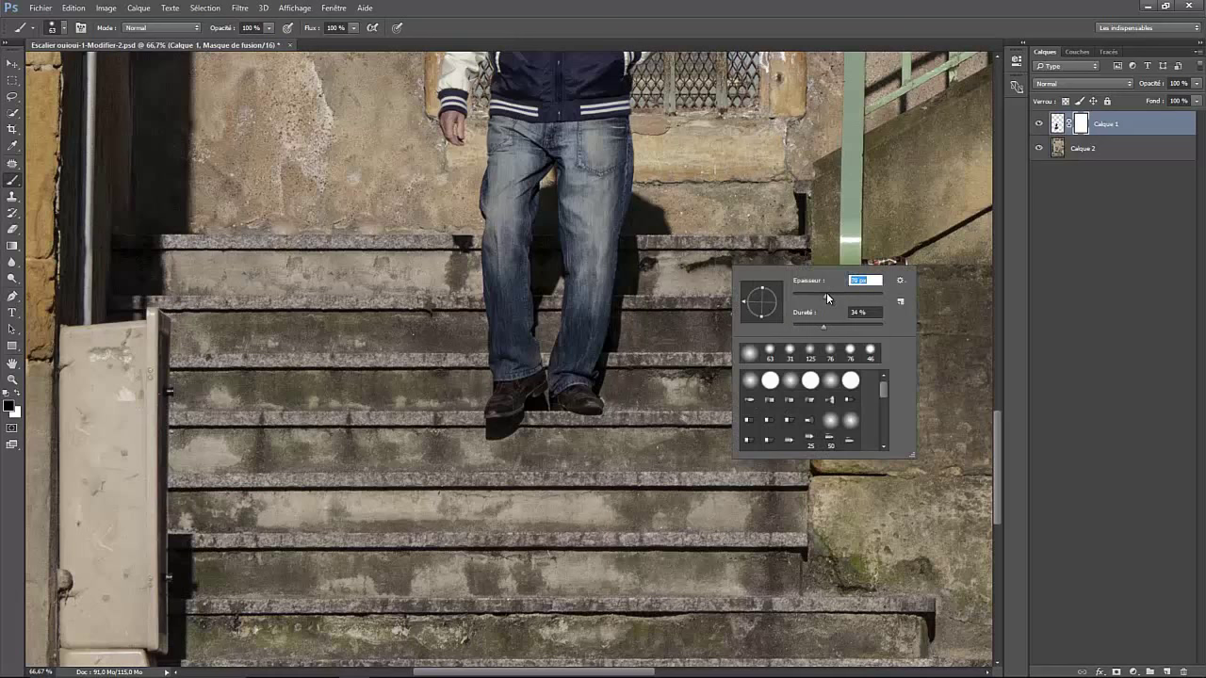
{"action": "left_click_drag", "start_coordinate": [822, 328], "coordinate": [777, 328]}
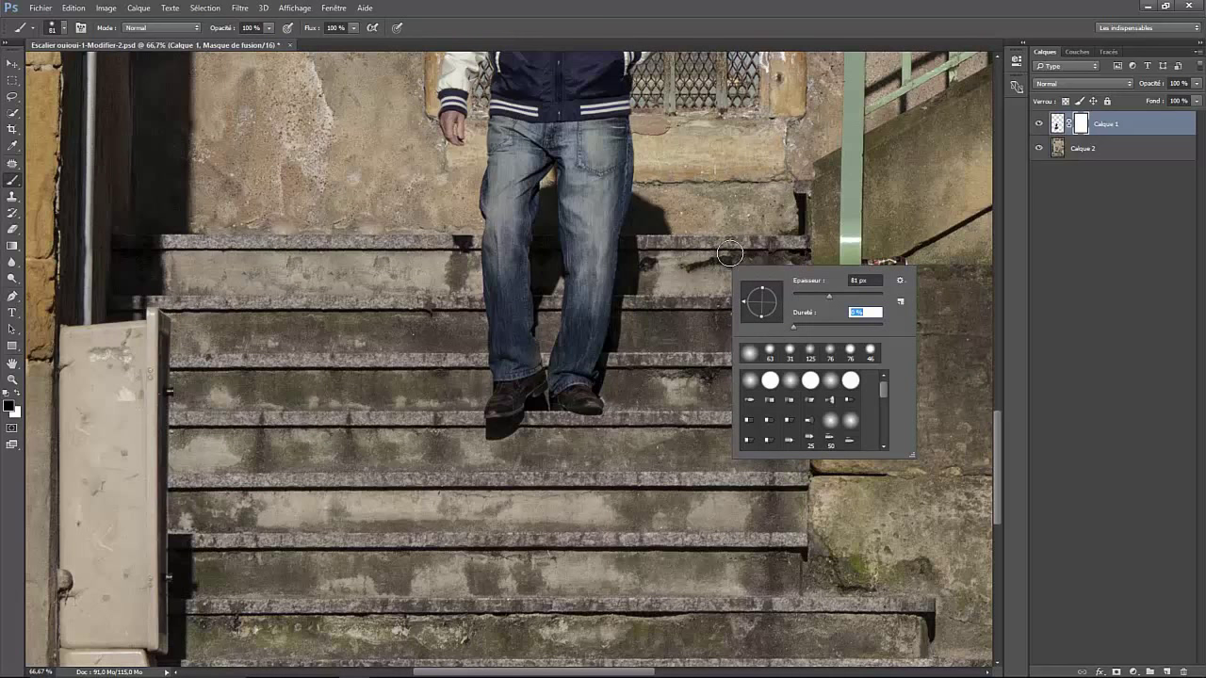
{"action": "key", "text": "Return"}
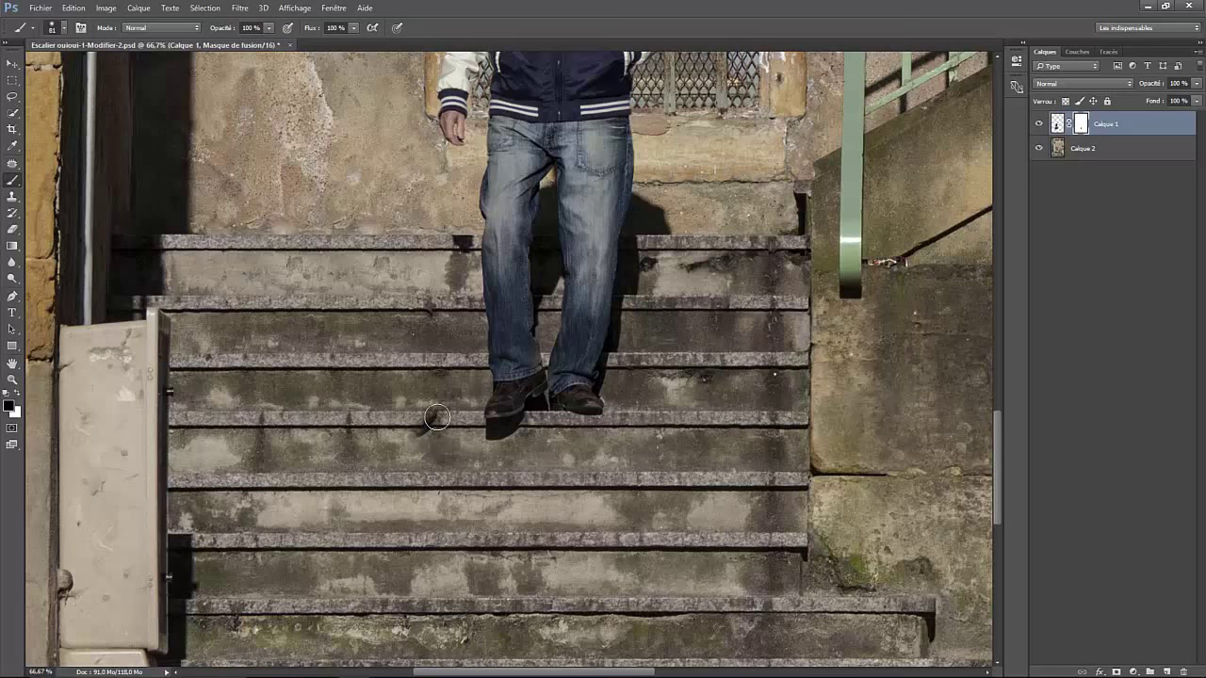
Step: Try a shoe-shadow stroke on the step, then undo it
{"action": "left_click_drag", "start_coordinate": [436, 417], "coordinate": [426, 425]}
{"action": "key", "text": "ctrl+z"}
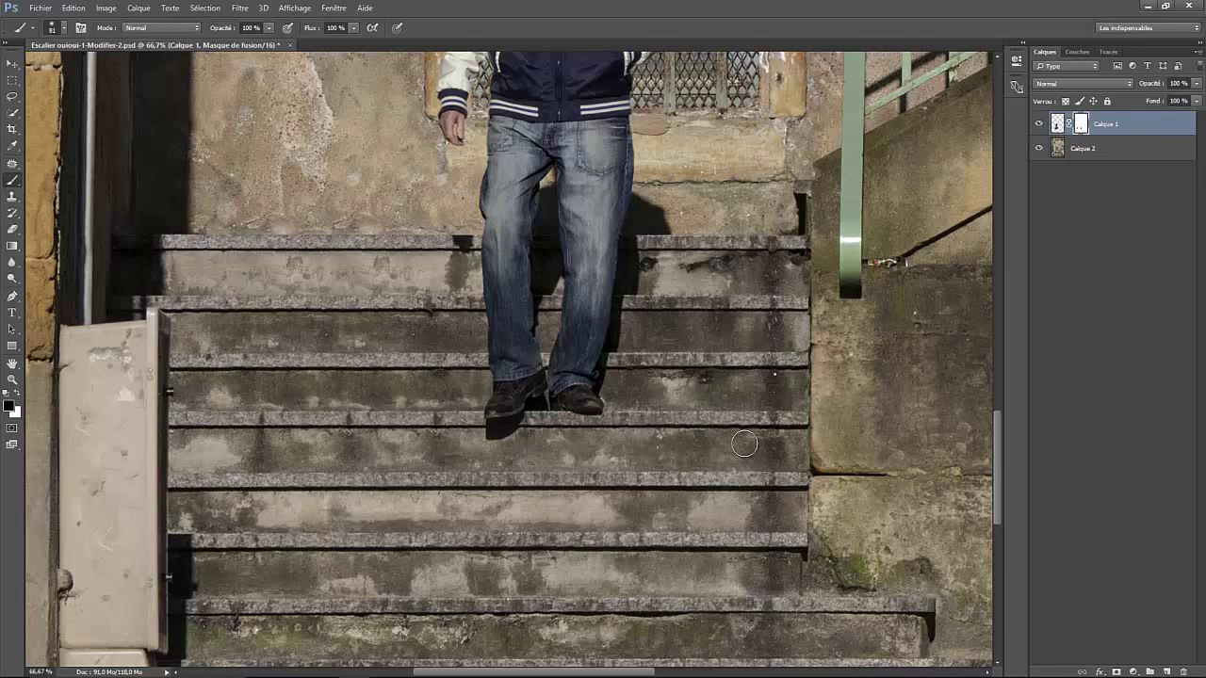
{"action": "left_click_drag", "start_coordinate": [1000, 466], "coordinate": [1004, 452]}
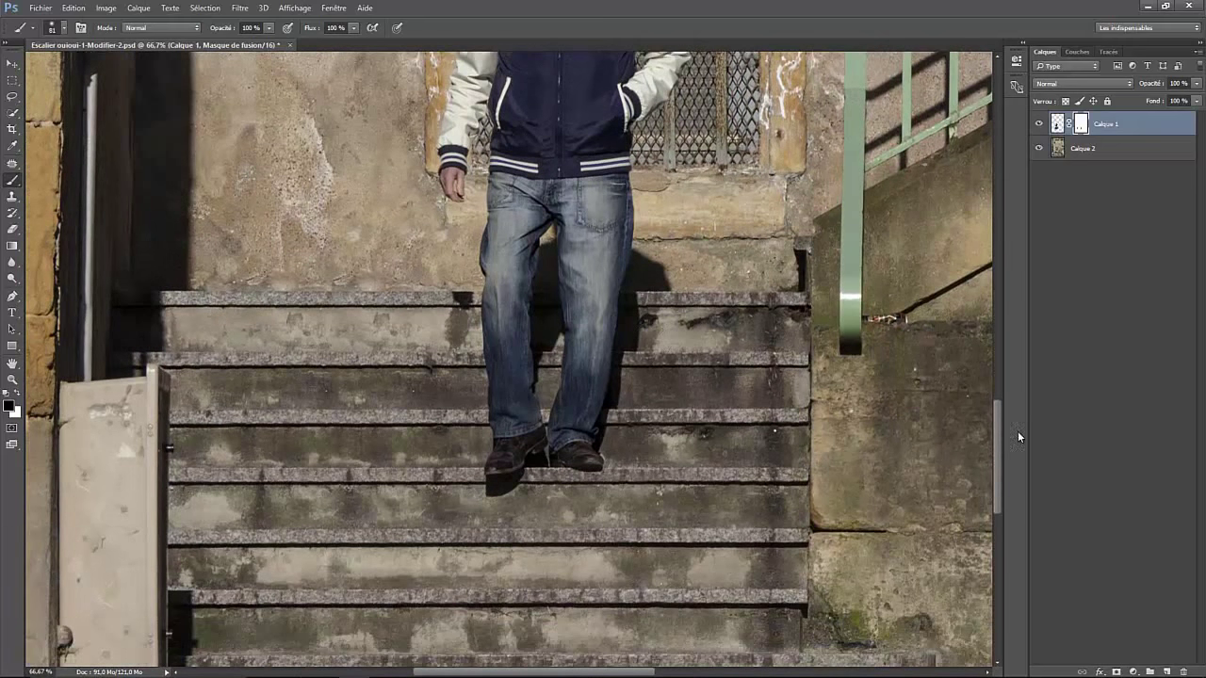
{"action": "left_click_drag", "start_coordinate": [1004, 452], "coordinate": [1000, 283]}
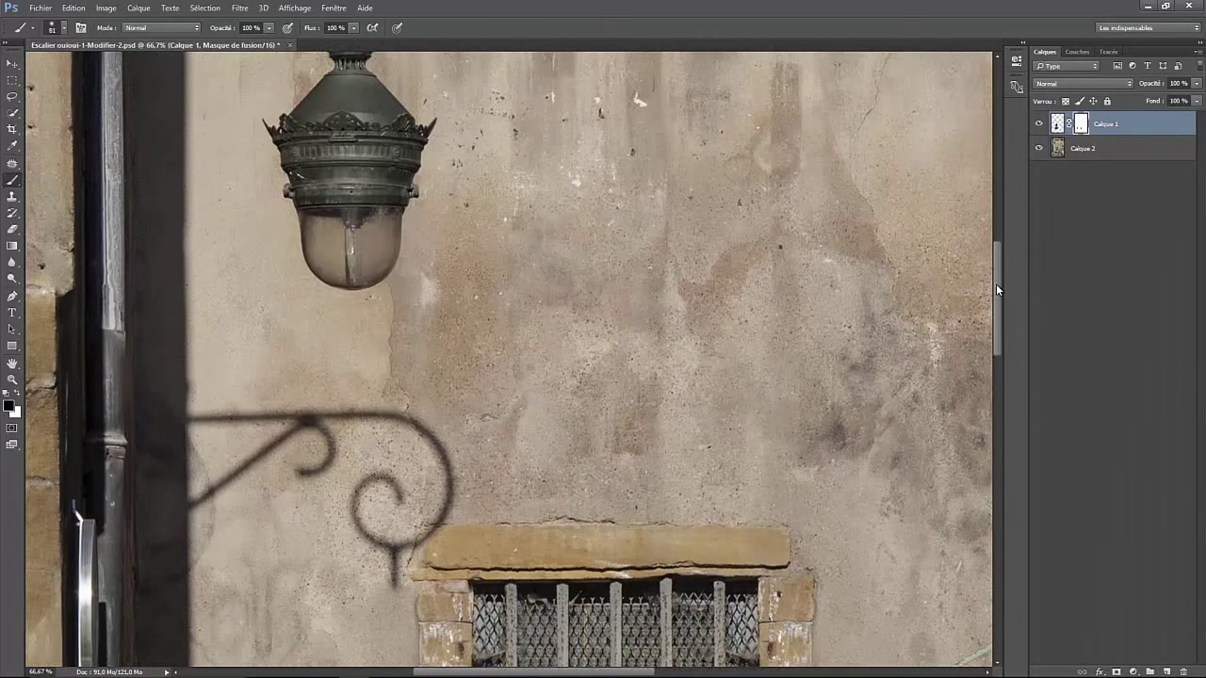
{"action": "left_click_drag", "start_coordinate": [1000, 283], "coordinate": [997, 288]}
Step: On Calque 2, Quick Select the hanging lantern together with its rod
{"action": "left_click", "coordinate": [1106, 153]}
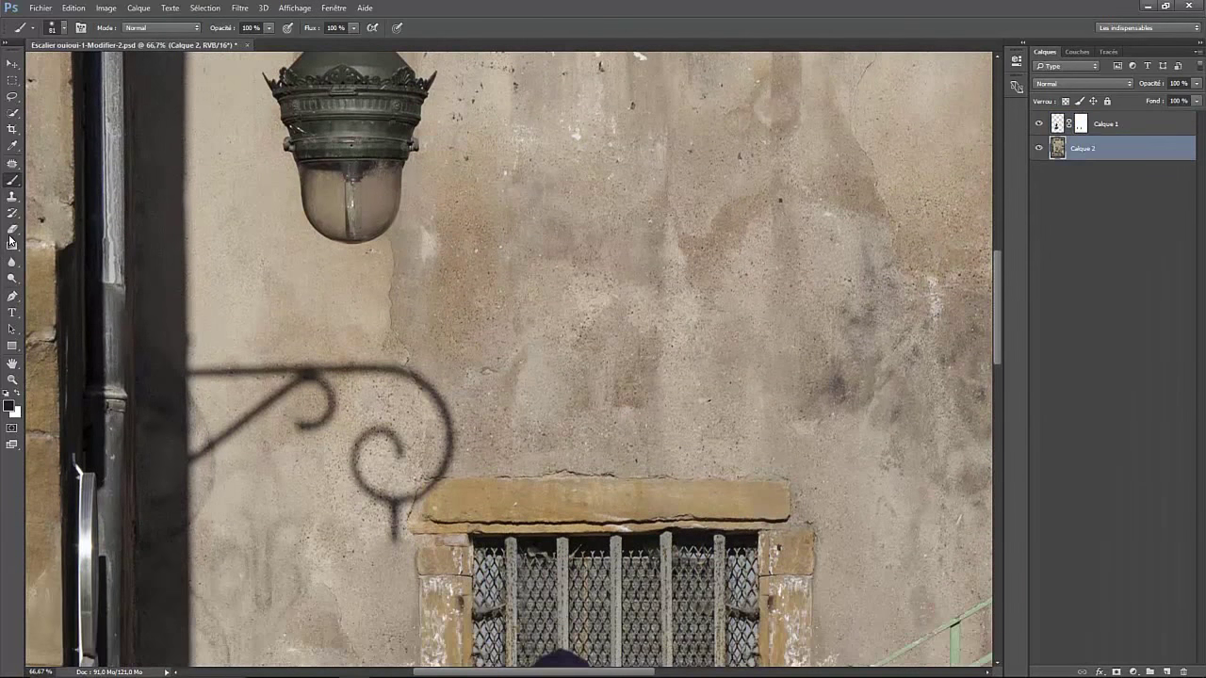
{"action": "left_click", "coordinate": [11, 198]}
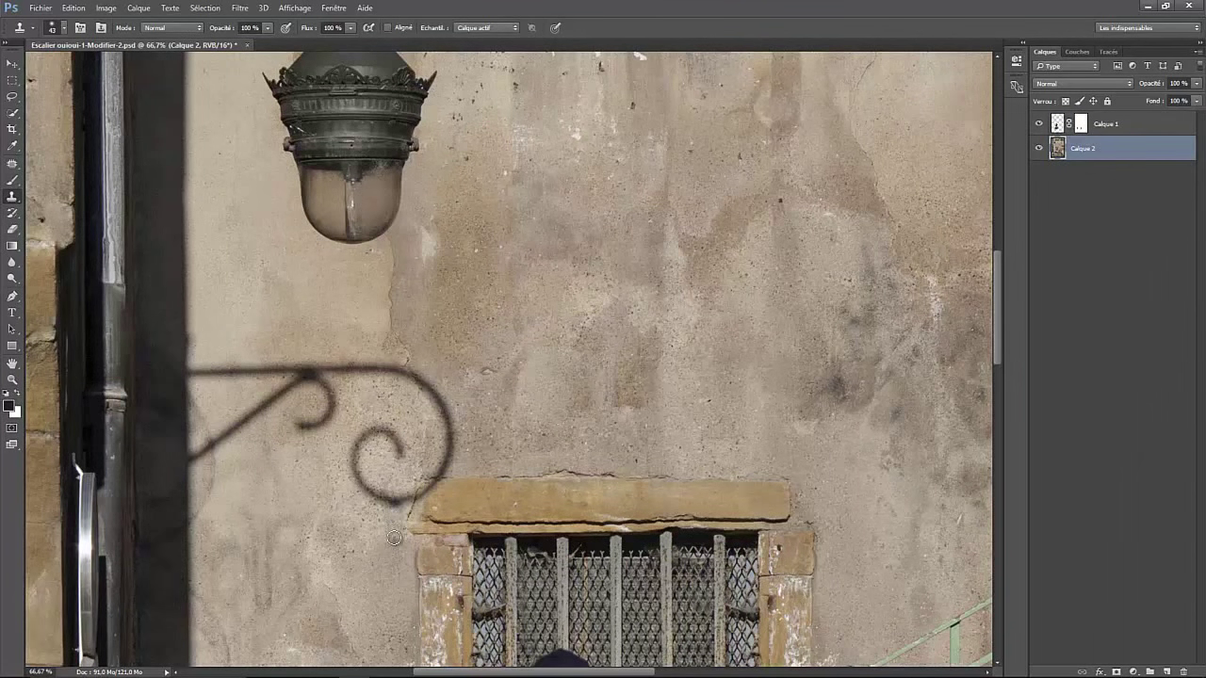
{"action": "left_click_drag", "start_coordinate": [1000, 332], "coordinate": [994, 262]}
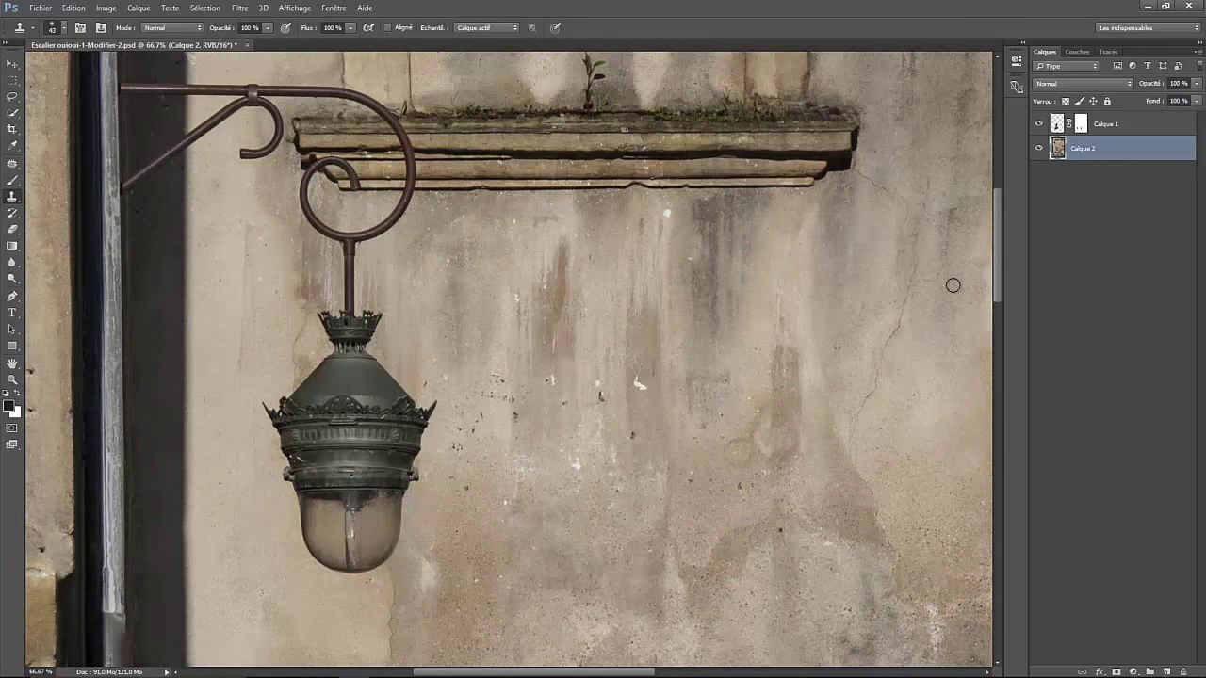
{"action": "left_click", "coordinate": [13, 112]}
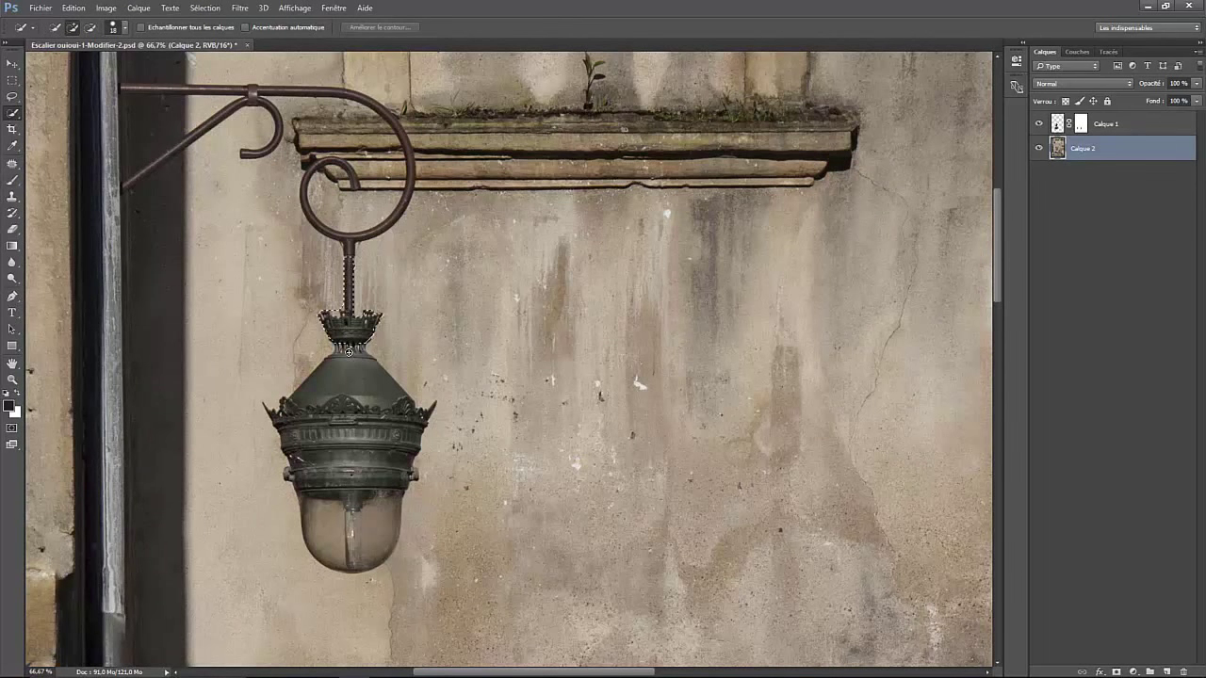
{"action": "mouse_move", "coordinate": [345, 311]}
{"action": "left_mouse_down"}
{"action": "mouse_move", "coordinate": [426, 413]}
{"action": "mouse_move", "coordinate": [267, 407]}
{"action": "left_mouse_up"}
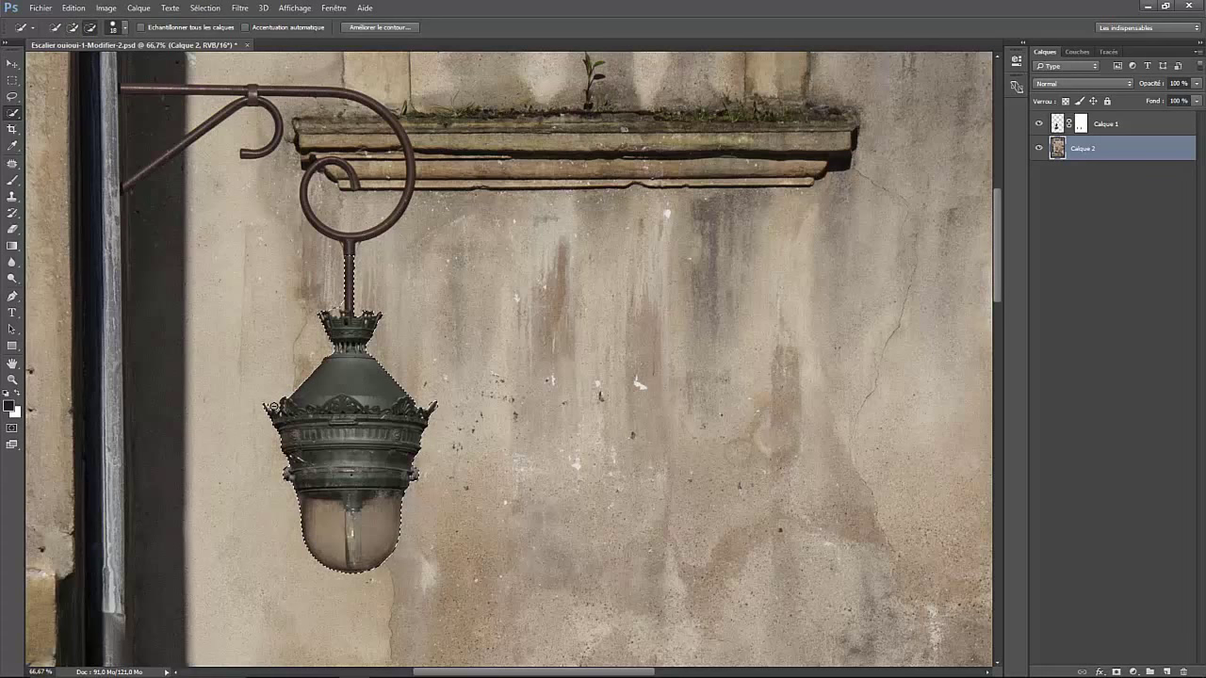
{"action": "key", "text": "alt"}
{"action": "key", "text": "alt"}
{"action": "key", "text": "alt"}
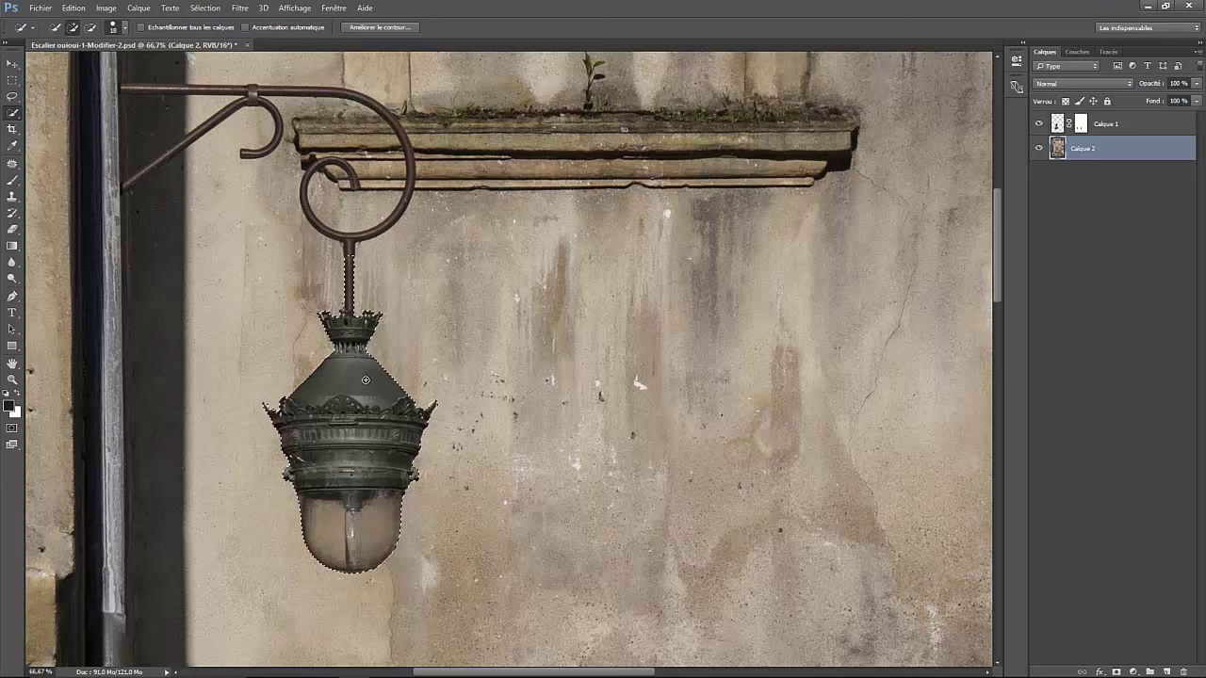
{"action": "right_click", "coordinate": [360, 418]}
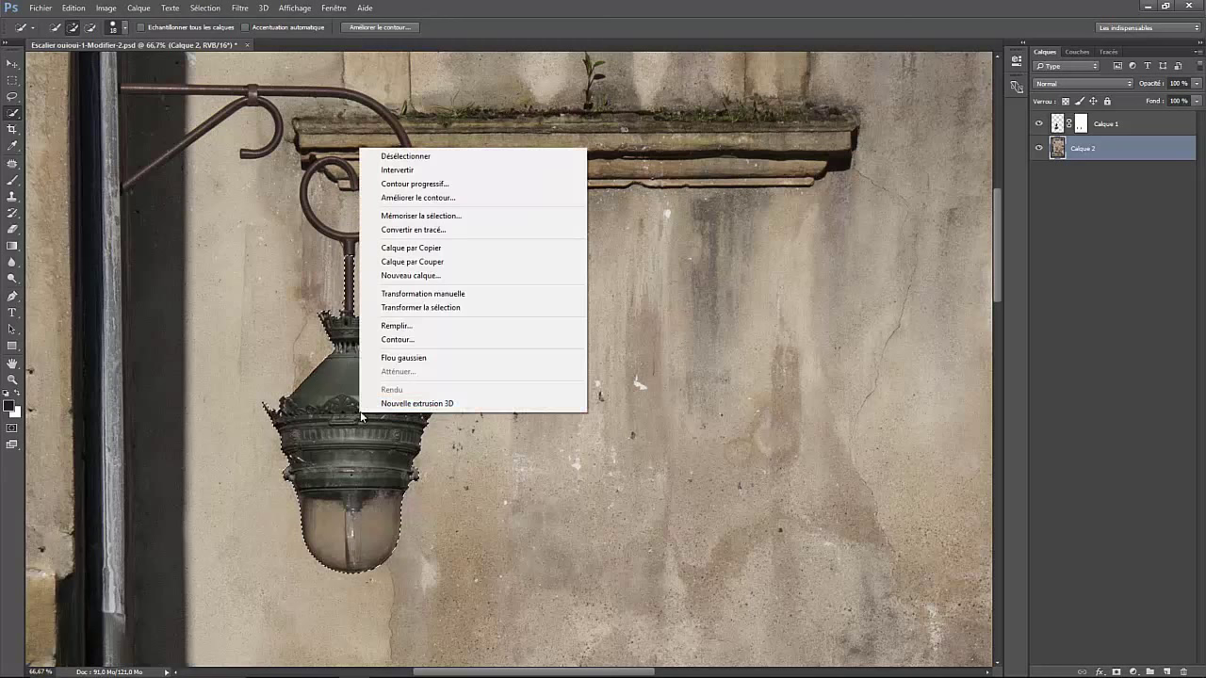
Step: Copy the lamp to new layer Calque 3 and move it right of the original
{"action": "left_click", "coordinate": [414, 248]}
{"action": "left_click", "coordinate": [6, 66]}
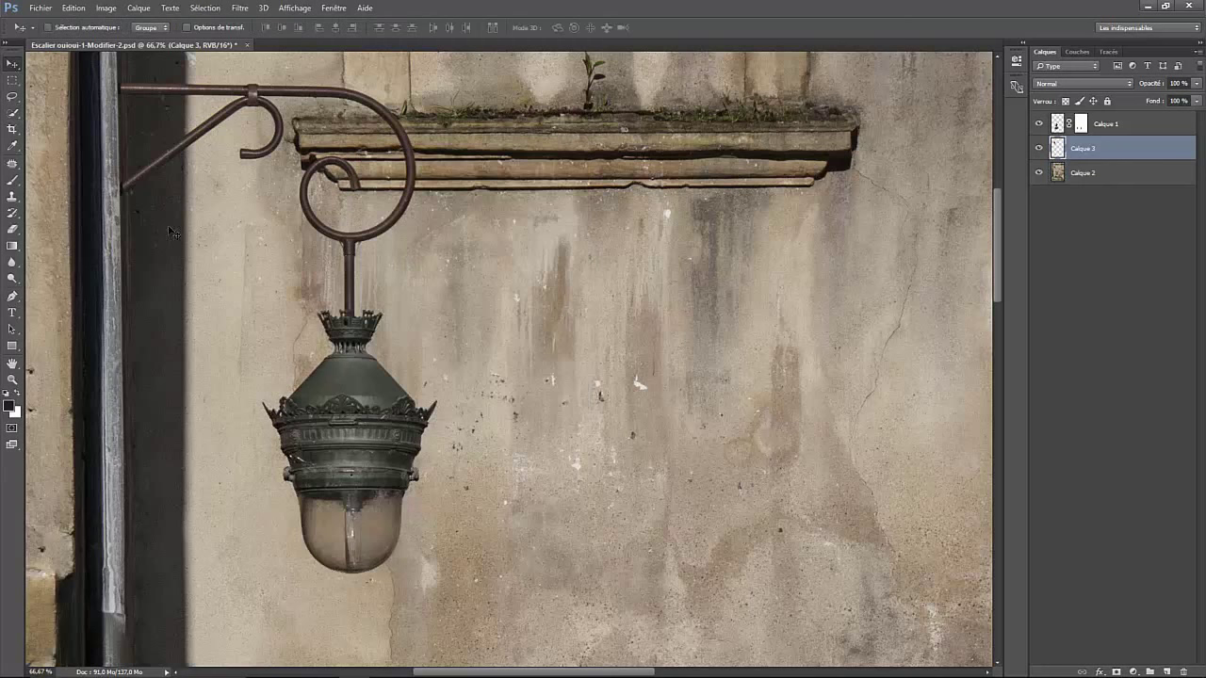
{"action": "mouse_move", "coordinate": [391, 454]}
{"action": "left_mouse_down"}
{"action": "mouse_move", "coordinate": [783, 413]}
{"action": "mouse_move", "coordinate": [673, 468]}
{"action": "left_mouse_up"}
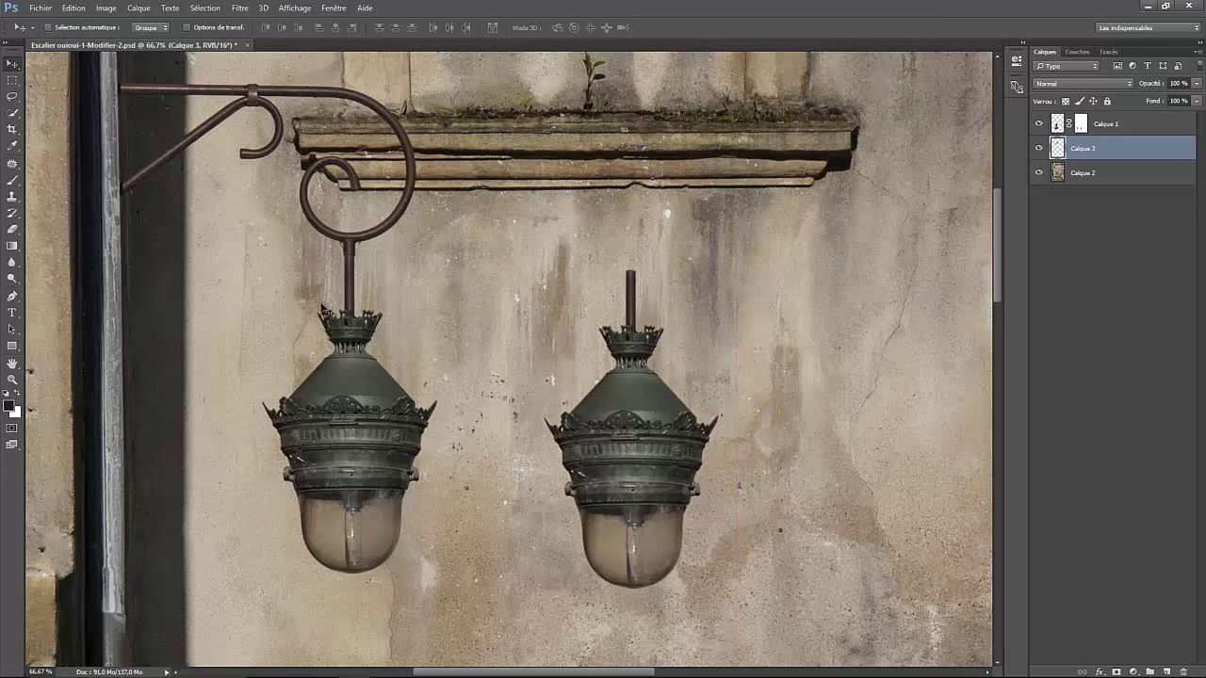
Step: Turn the lamp copy grey with Noir et blanc: reds, greens, cyans down, yellows up
{"action": "left_click", "coordinate": [105, 7]}
{"action": "mouse_move", "coordinate": [119, 39]}
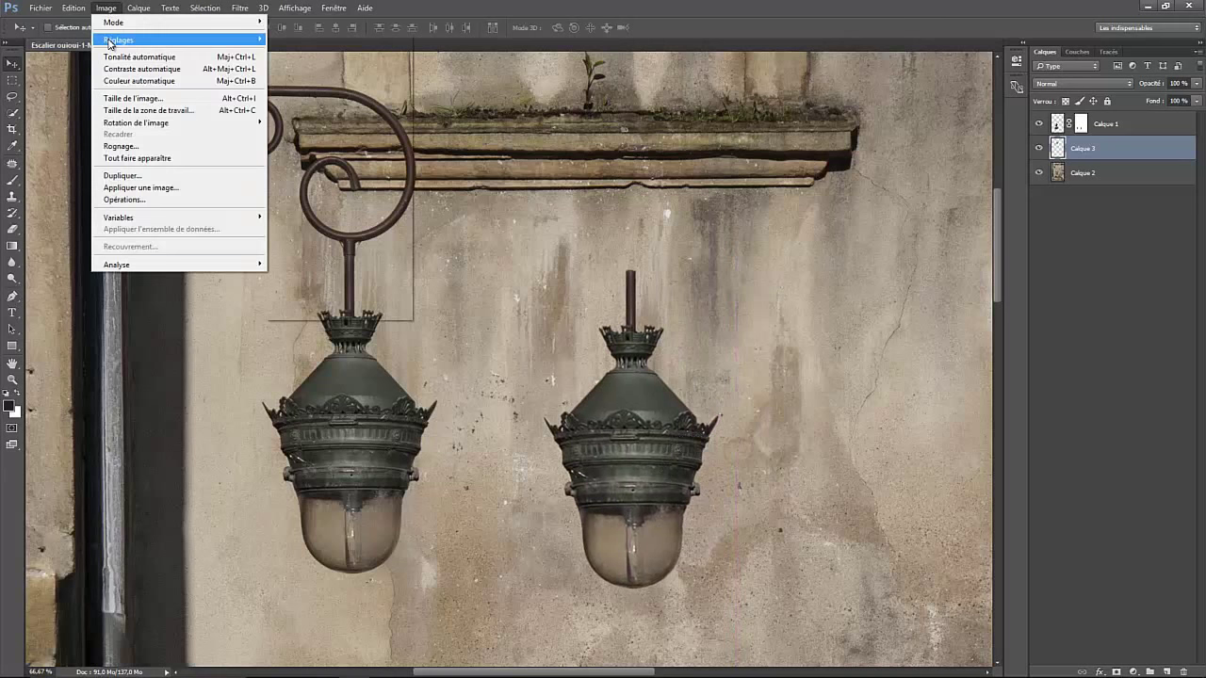
{"action": "left_click", "coordinate": [299, 128]}
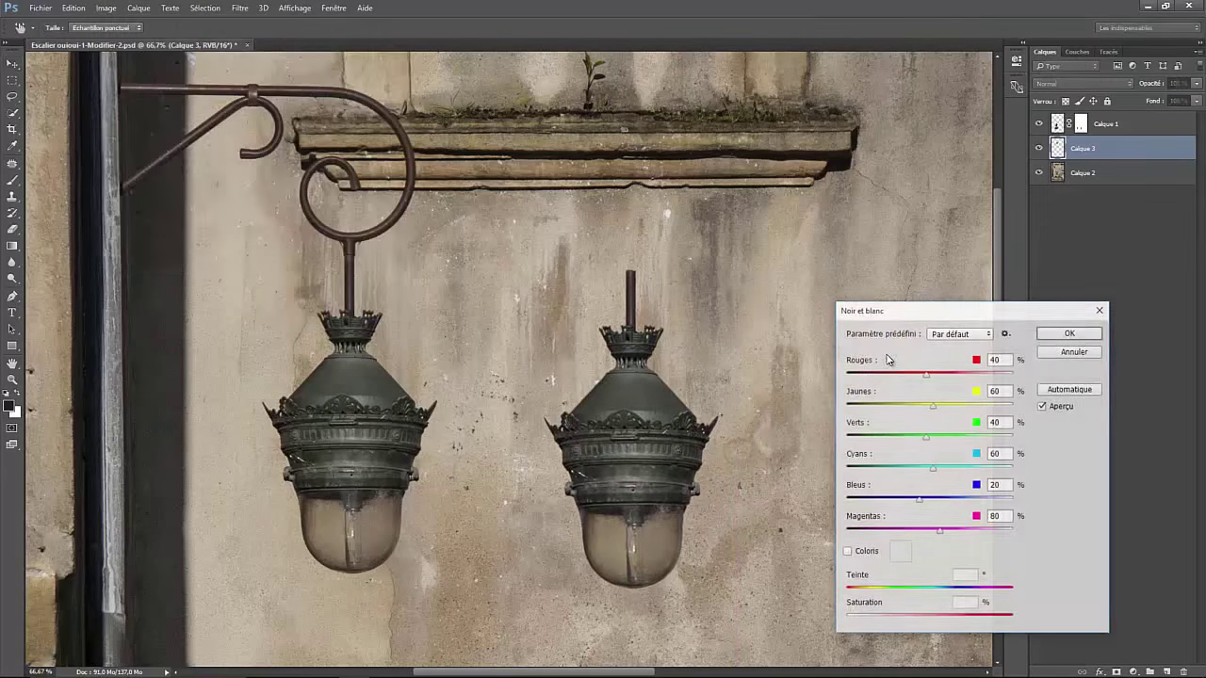
{"action": "left_click_drag", "start_coordinate": [925, 375], "coordinate": [843, 375]}
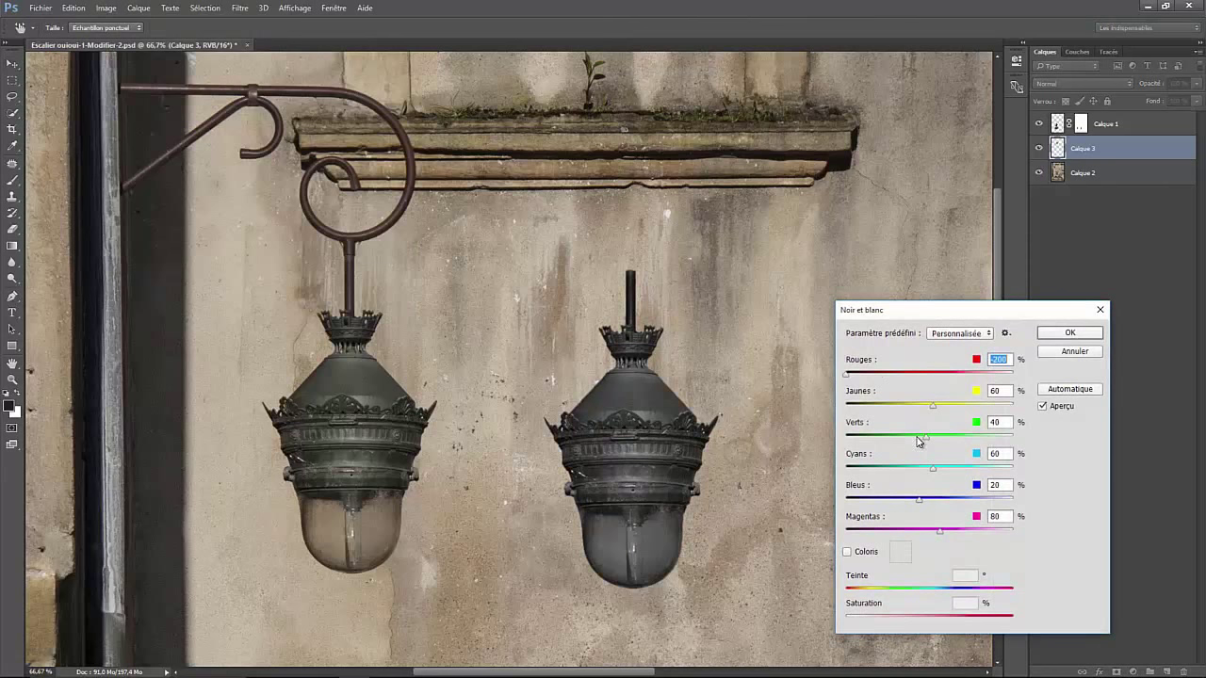
{"action": "left_click_drag", "start_coordinate": [872, 439], "coordinate": [844, 438]}
{"action": "mouse_move", "coordinate": [933, 470]}
{"action": "left_mouse_down"}
{"action": "mouse_move", "coordinate": [845, 470]}
{"action": "mouse_move", "coordinate": [845, 500]}
{"action": "left_mouse_up"}
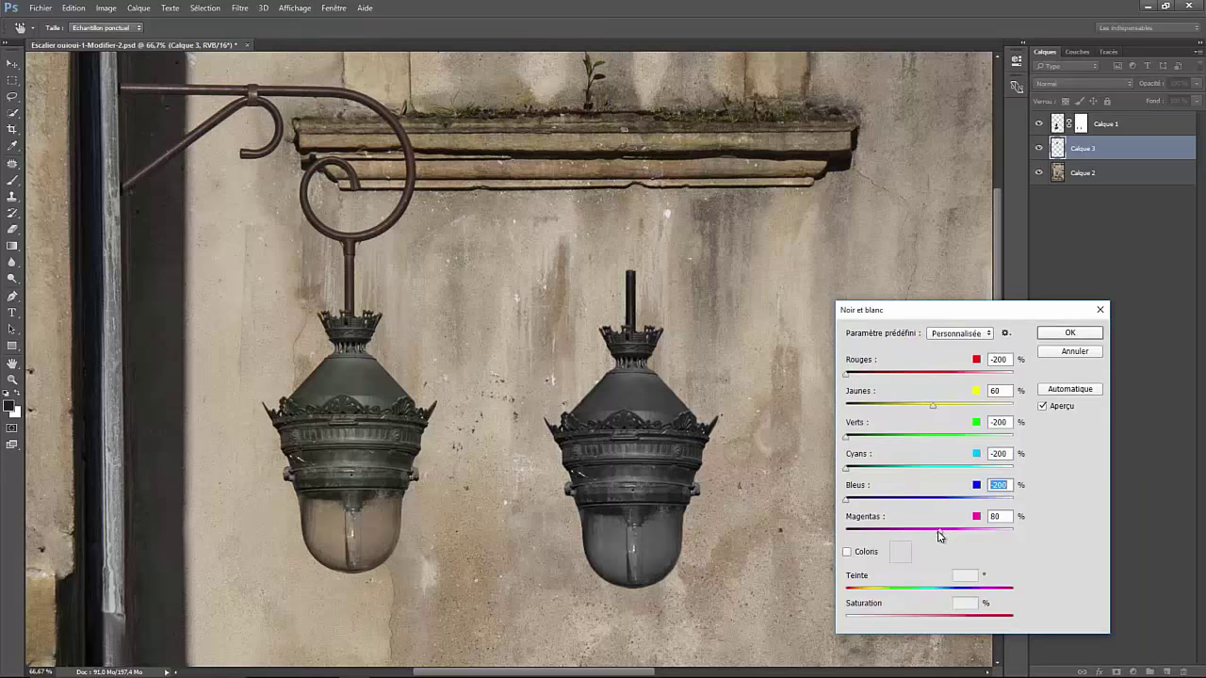
{"action": "key", "text": "Tab"}
{"action": "left_click_drag", "start_coordinate": [932, 411], "coordinate": [1006, 416]}
{"action": "left_click", "coordinate": [1070, 333]}
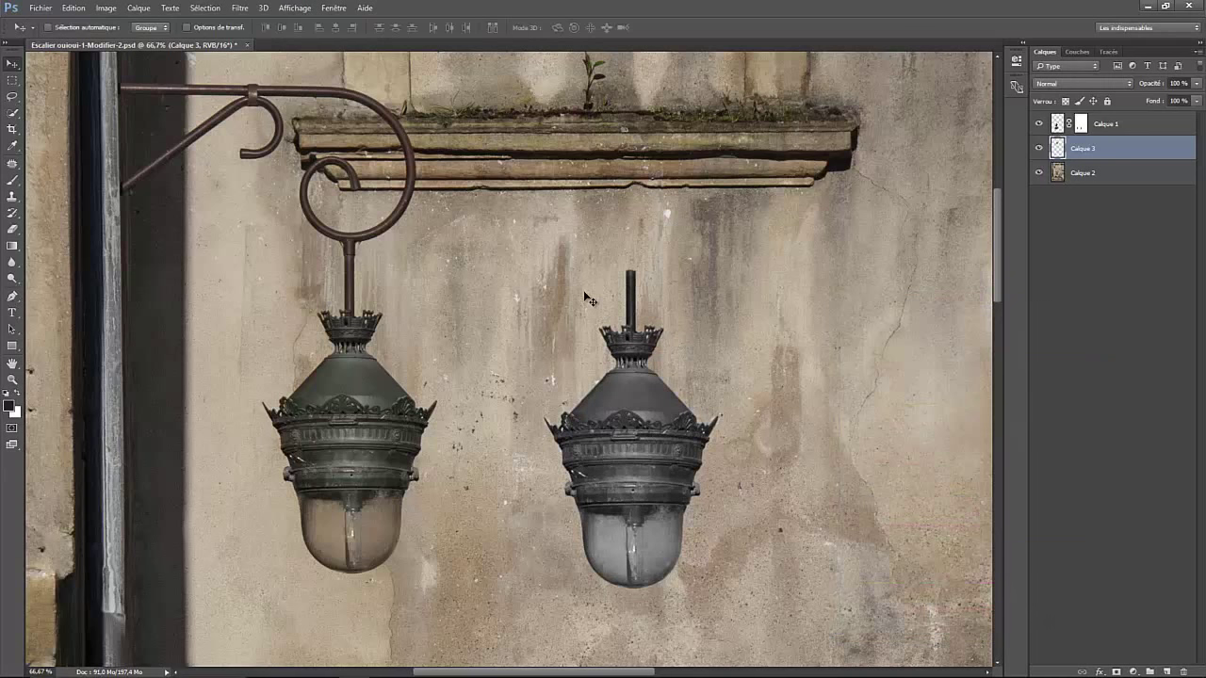
{"action": "left_click", "coordinate": [105, 7]}
{"action": "mouse_move", "coordinate": [119, 40]}
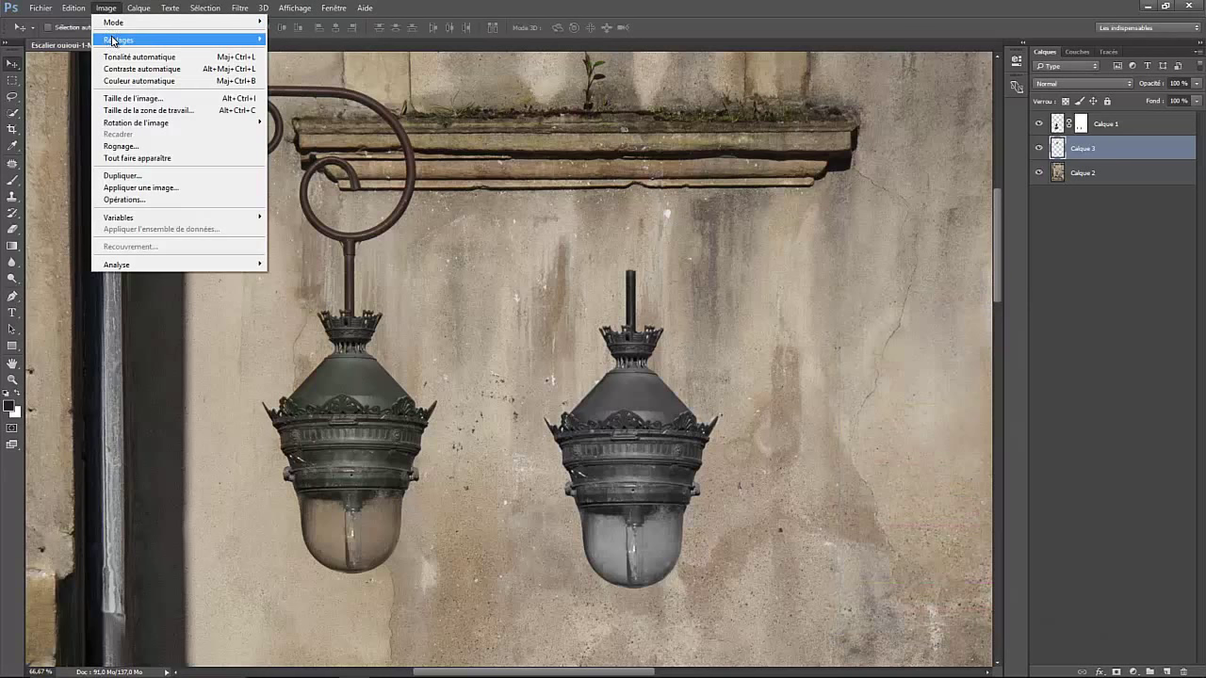
{"action": "left_click", "coordinate": [314, 40]}
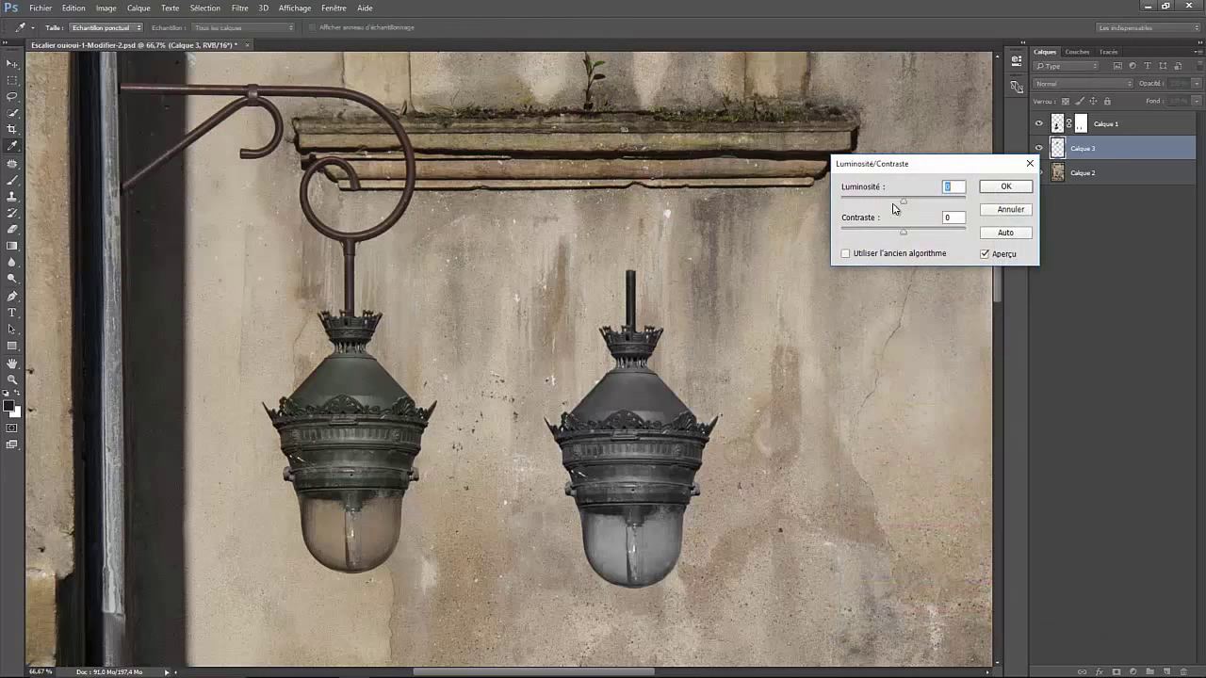
Step: Darken the lamp copy with brightness -150 and contrast -50
{"action": "left_click_drag", "start_coordinate": [904, 202], "coordinate": [818, 198]}
{"action": "left_click_drag", "start_coordinate": [902, 230], "coordinate": [804, 240]}
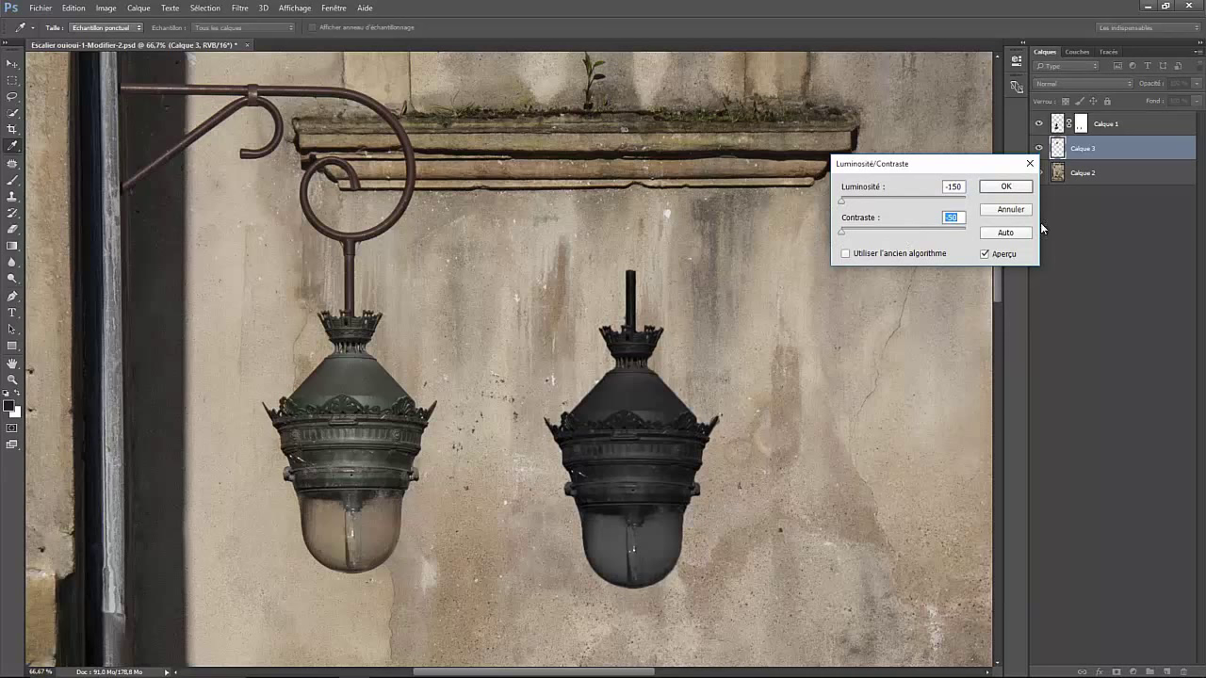
{"action": "left_click", "coordinate": [1012, 196]}
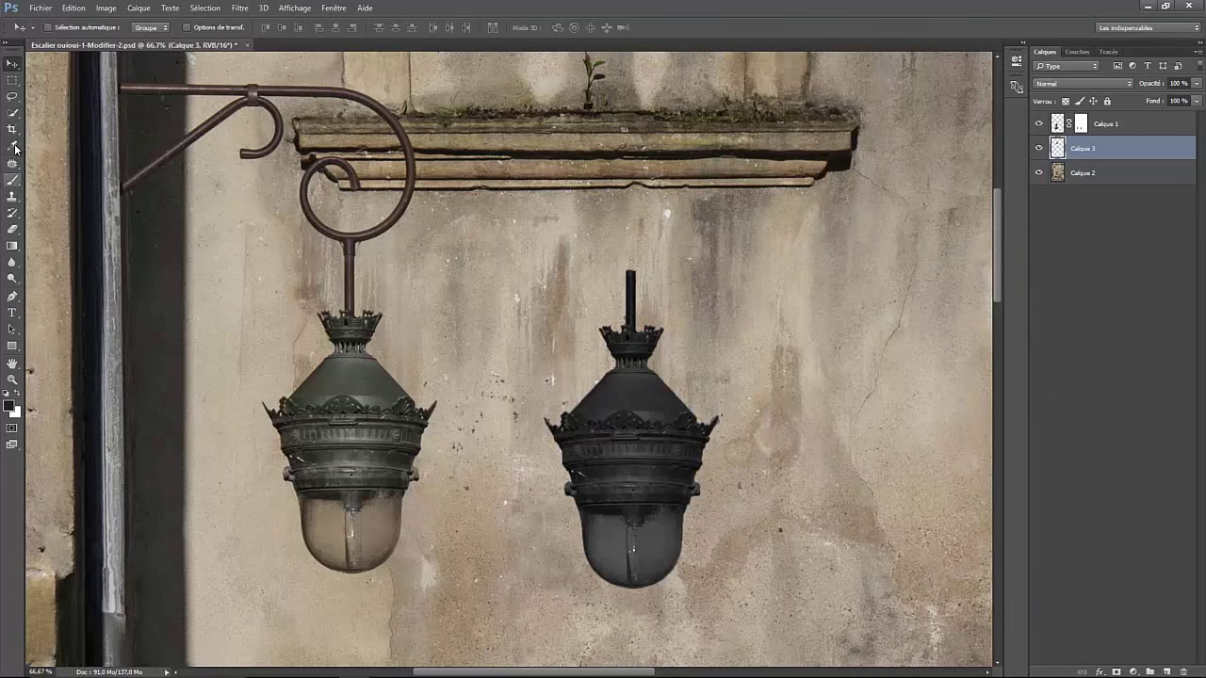
Step: Sample a dark grey and paint the copy's upper body into a solid silhouette
{"action": "left_click", "coordinate": [12, 146]}
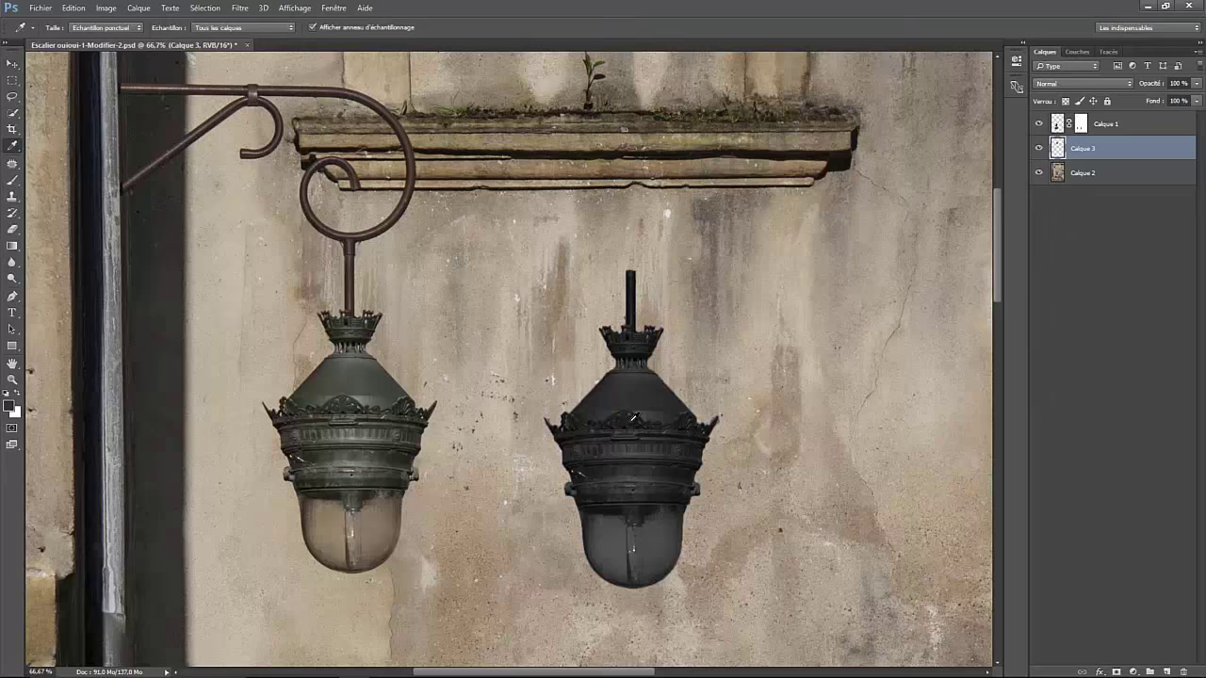
{"action": "left_click", "coordinate": [12, 180]}
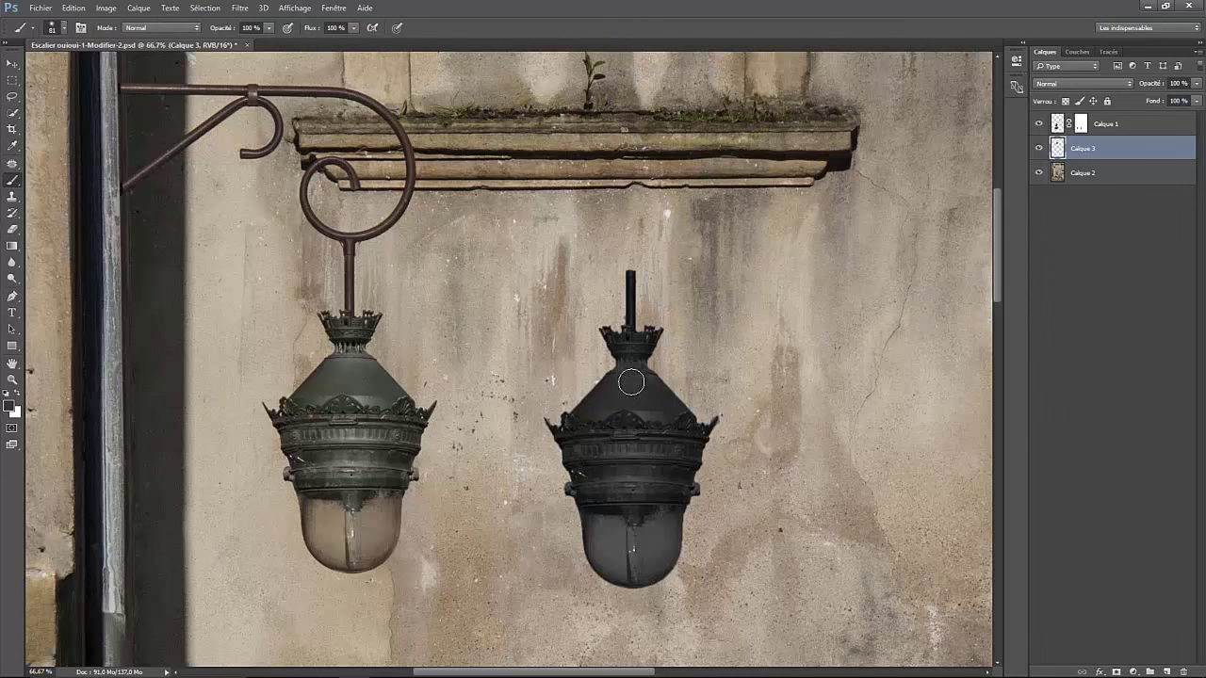
{"action": "mouse_move", "coordinate": [629, 351]}
{"action": "left_mouse_down"}
{"action": "mouse_move", "coordinate": [670, 423]}
{"action": "mouse_move", "coordinate": [589, 487]}
{"action": "mouse_move", "coordinate": [579, 439]}
{"action": "mouse_move", "coordinate": [643, 474]}
{"action": "mouse_move", "coordinate": [671, 451]}
{"action": "left_mouse_up"}
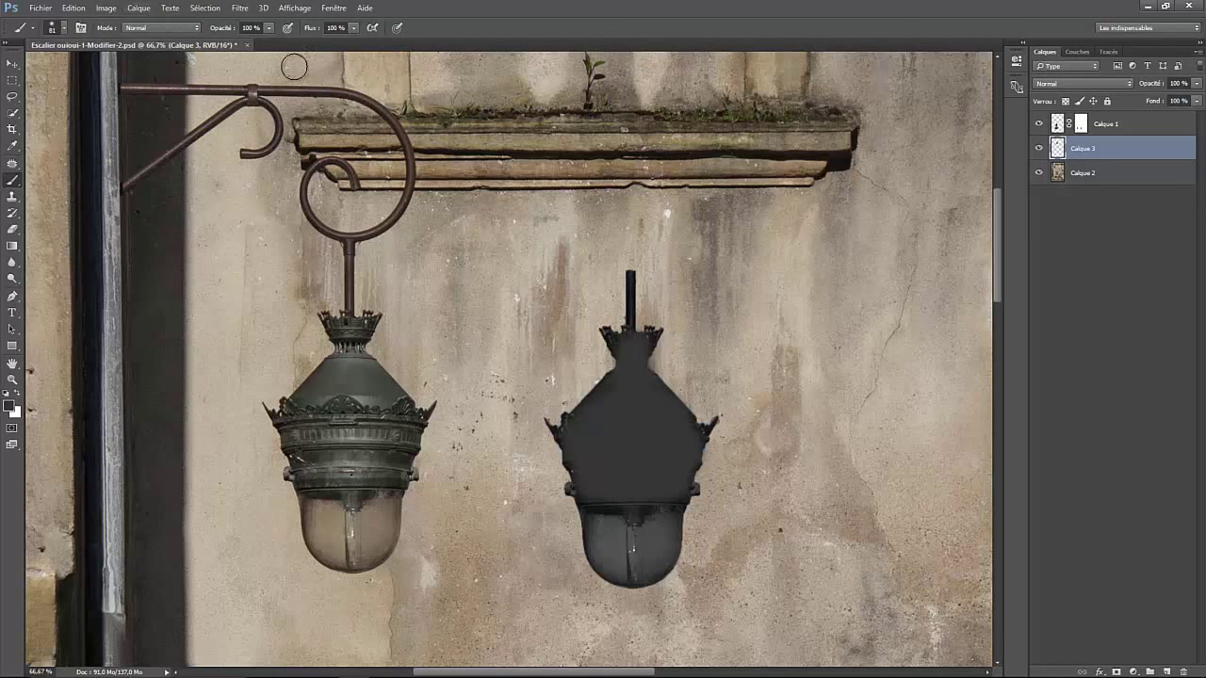
{"action": "left_click", "coordinate": [240, 9]}
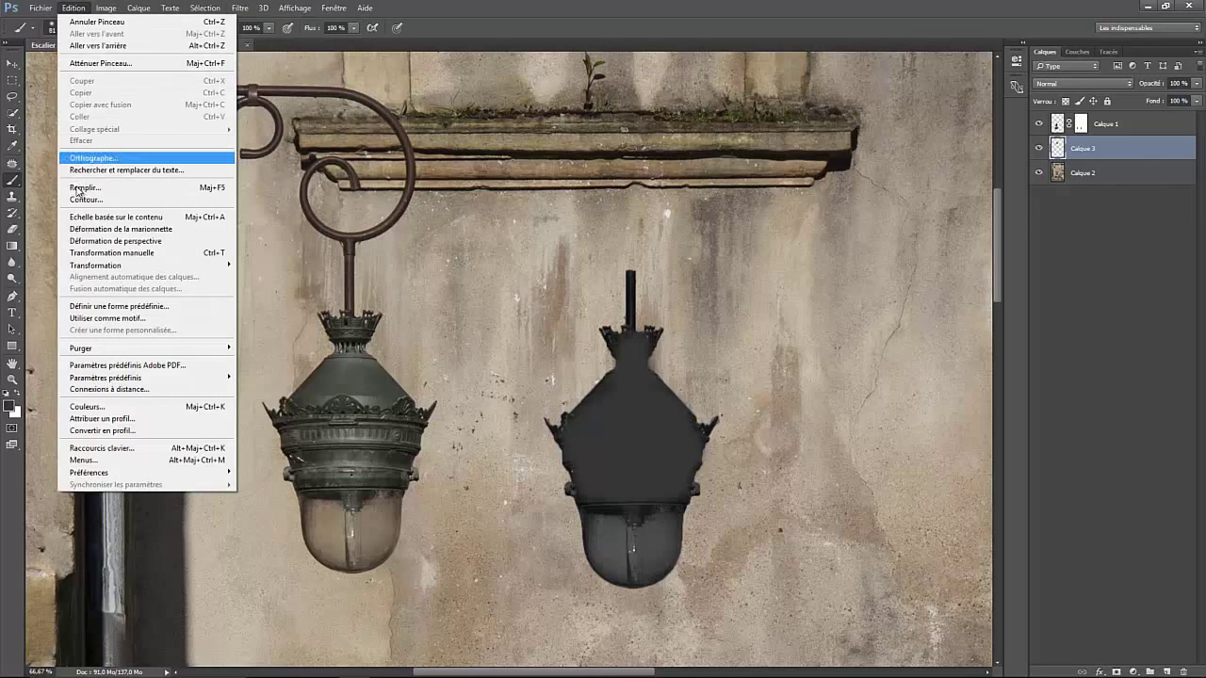
Step: Scale the dark lantern shadow on Calque 3 down to about 87.5%, cancelling the Gaussian blur
{"action": "mouse_move", "coordinate": [95, 264]}
{"action": "left_click", "coordinate": [279, 283]}
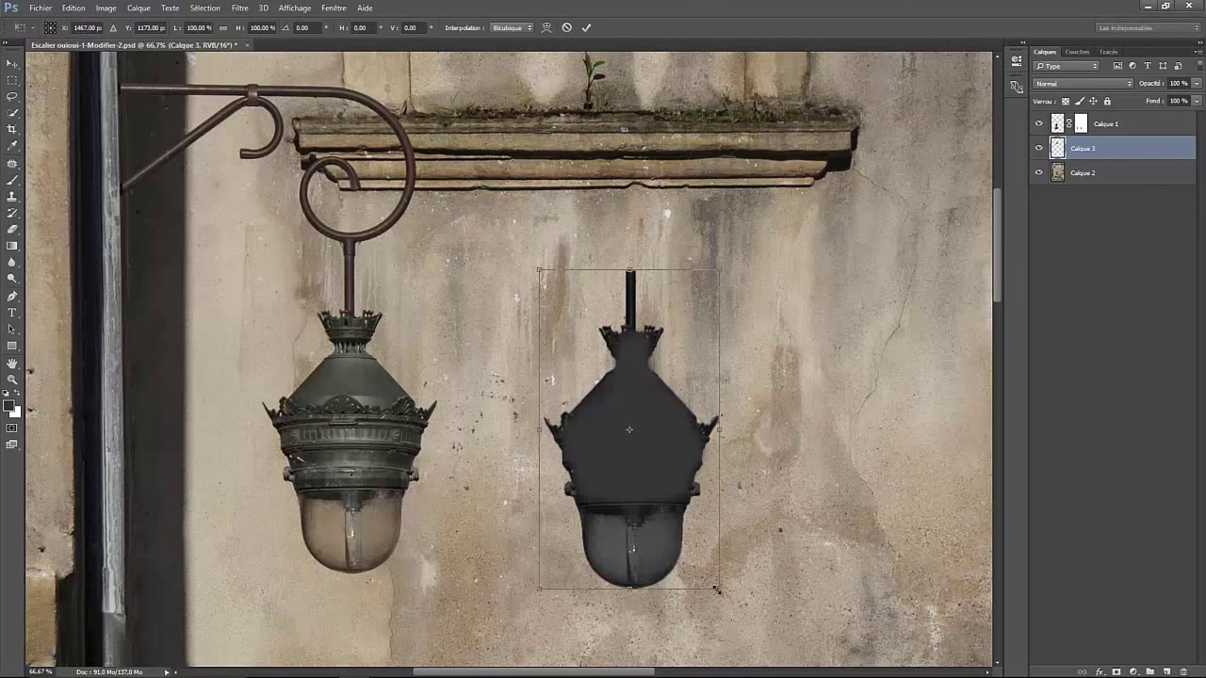
{"action": "left_click_drag", "start_coordinate": [711, 587], "coordinate": [675, 559]}
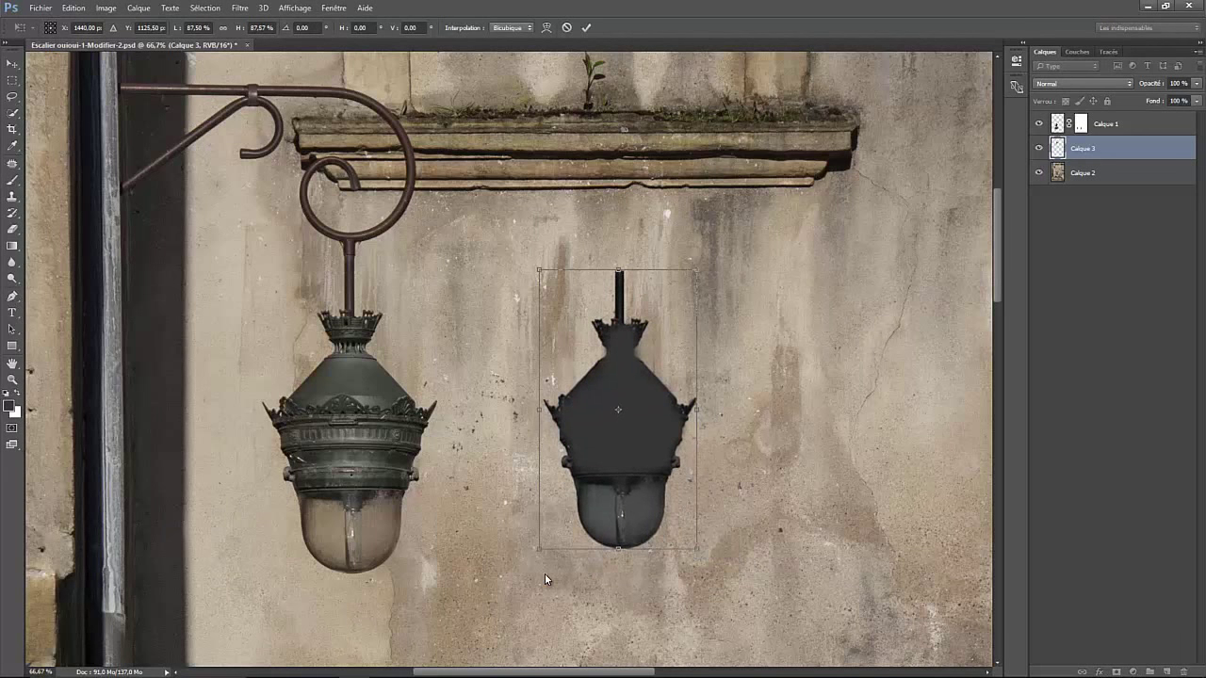
{"action": "key", "text": "Return"}
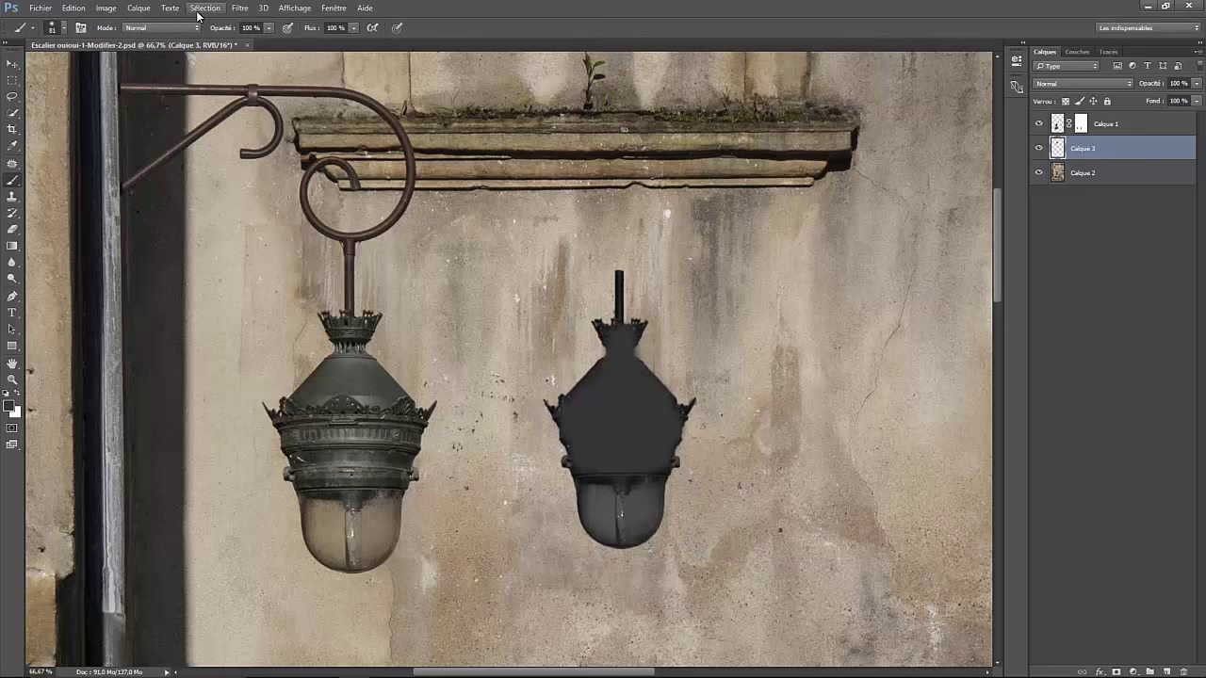
{"action": "left_click", "coordinate": [239, 8]}
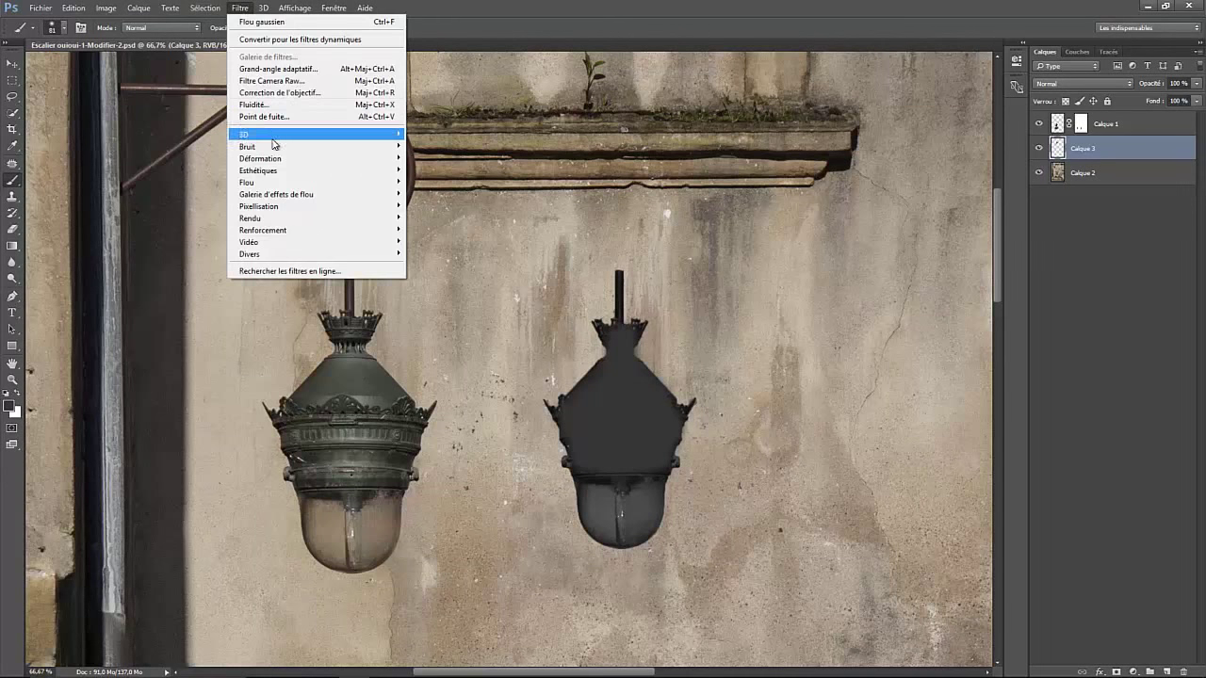
{"action": "mouse_move", "coordinate": [246, 181]}
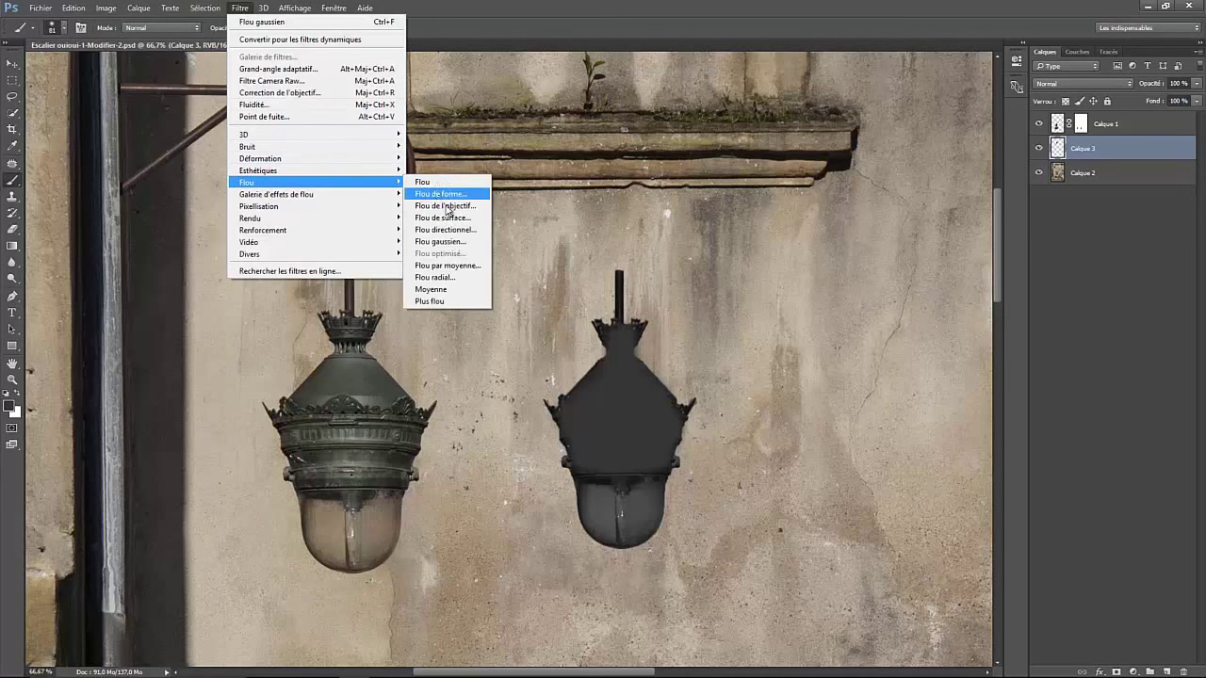
{"action": "left_click", "coordinate": [458, 246]}
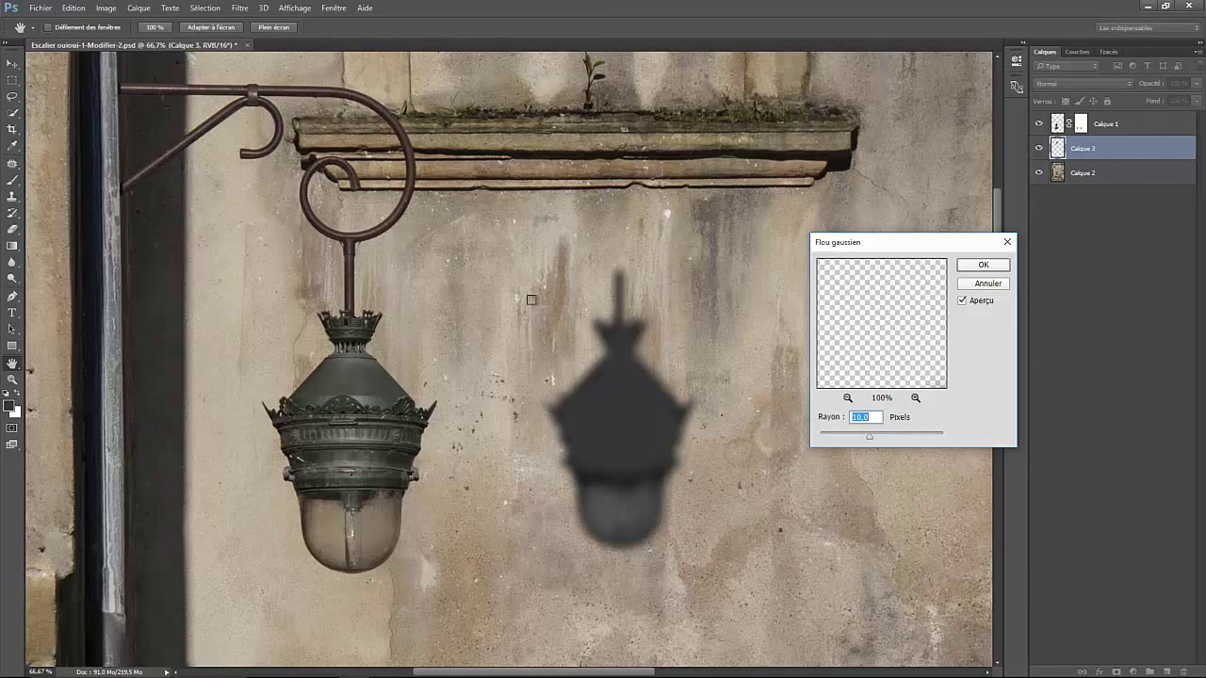
{"action": "left_click", "coordinate": [988, 283]}
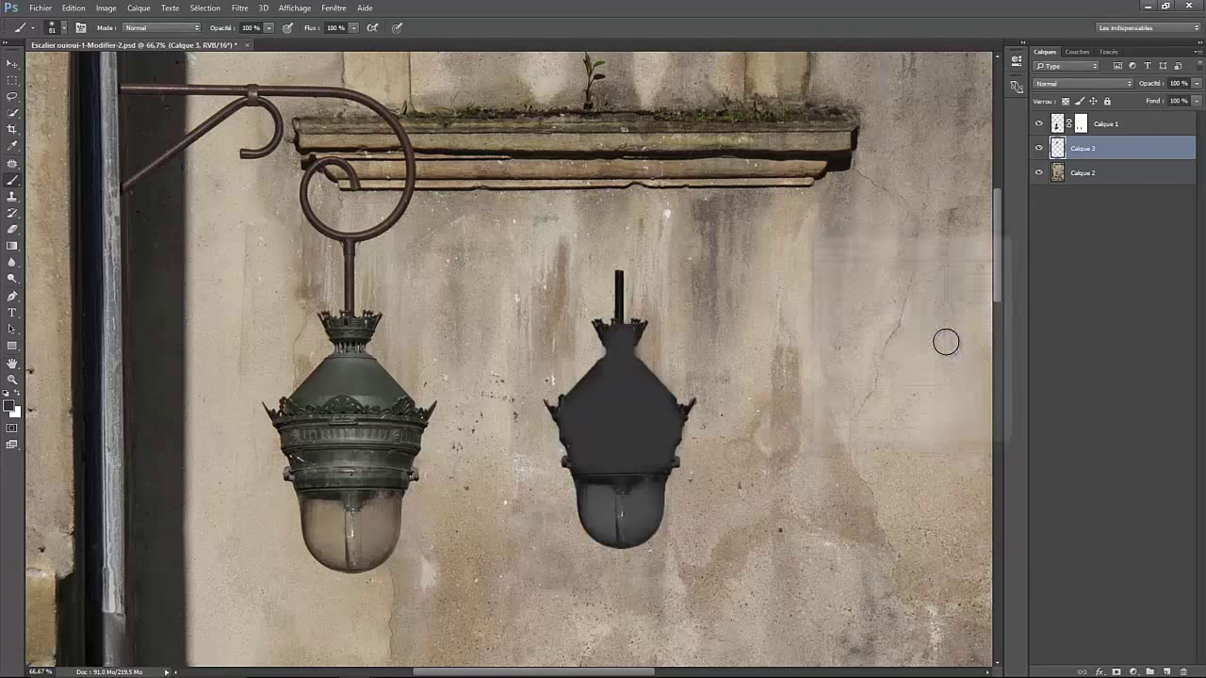
Step: Move the lantern shadow down to sit just above the window ledge
{"action": "left_click", "coordinate": [13, 65]}
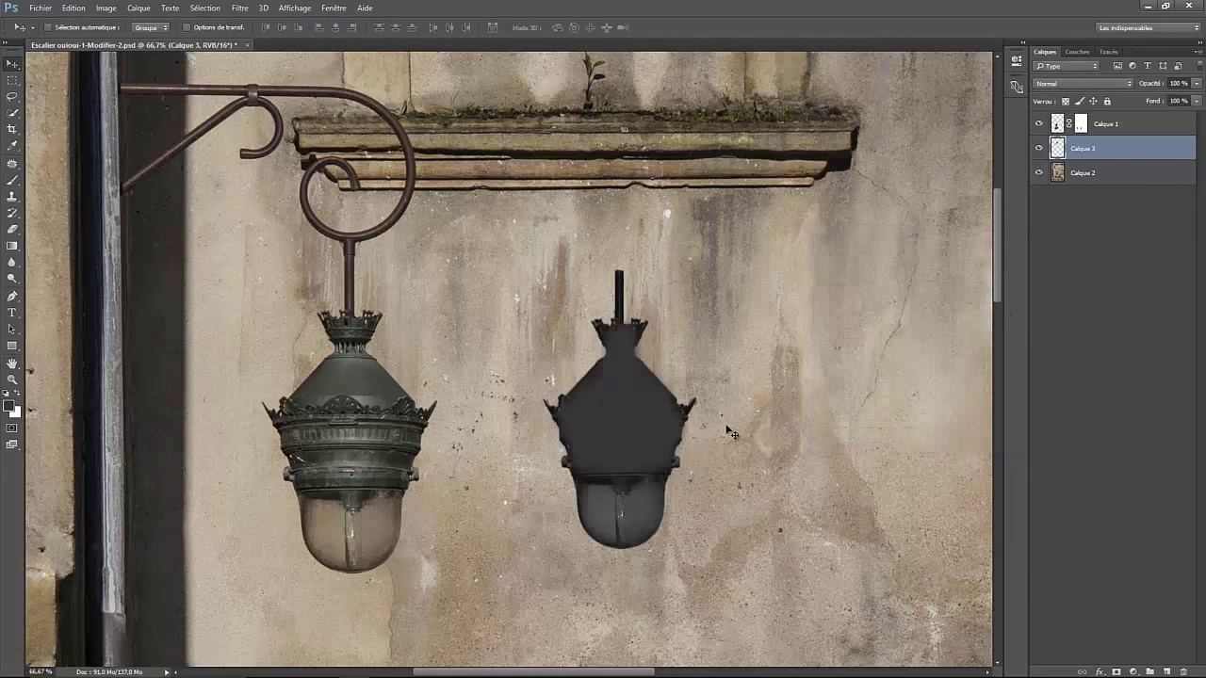
{"action": "left_click_drag", "start_coordinate": [997, 288], "coordinate": [1000, 341]}
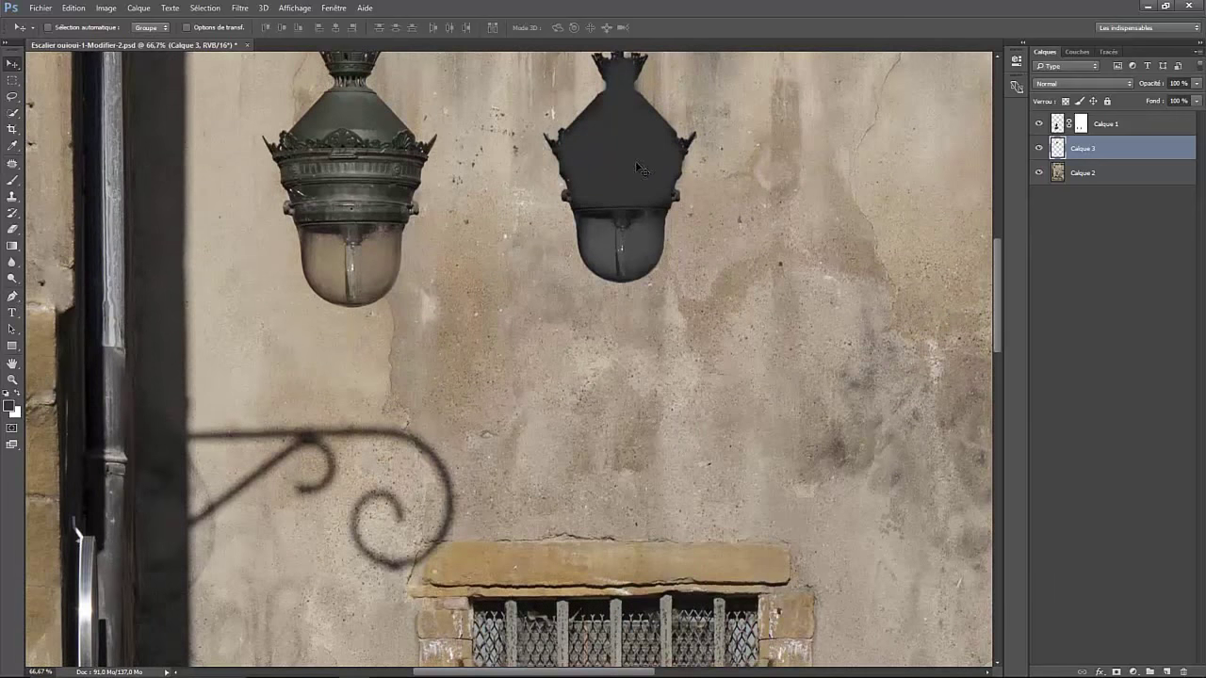
{"action": "mouse_move", "coordinate": [637, 167]}
{"action": "left_mouse_down"}
{"action": "mouse_move", "coordinate": [576, 379]}
{"action": "mouse_move", "coordinate": [582, 431]}
{"action": "left_mouse_up"}
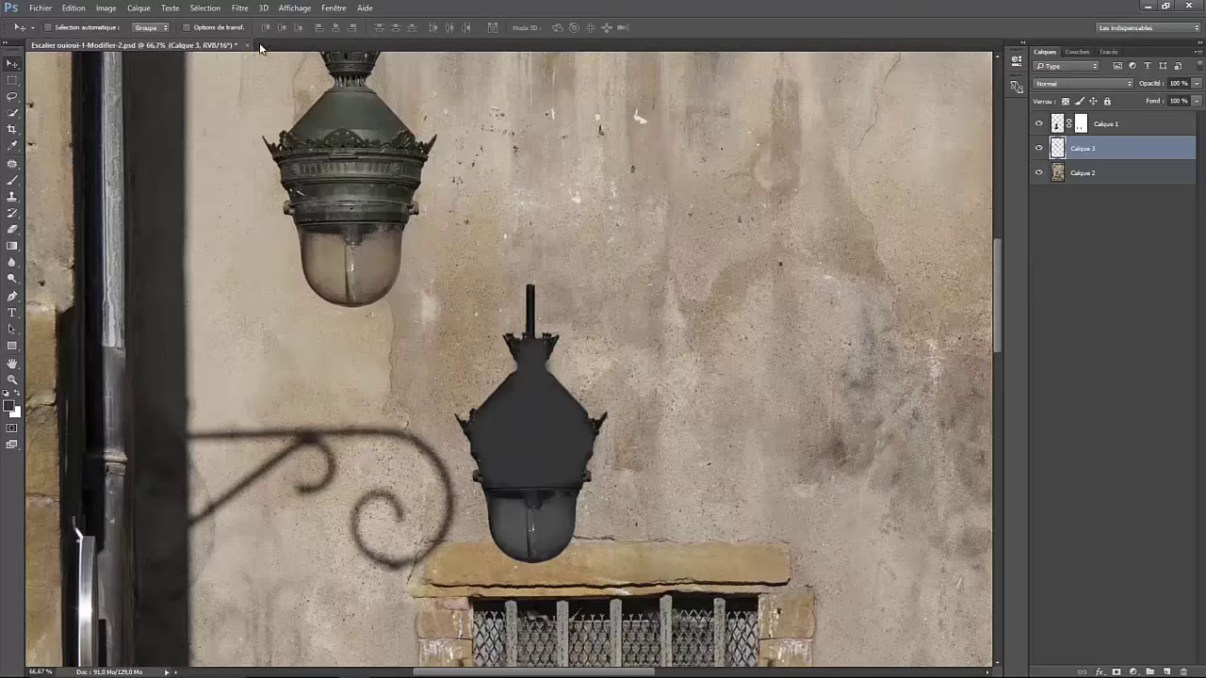
Step: Soften the shadow's edges with a Gaussian blur of a few pixels radius
{"action": "left_click", "coordinate": [239, 7]}
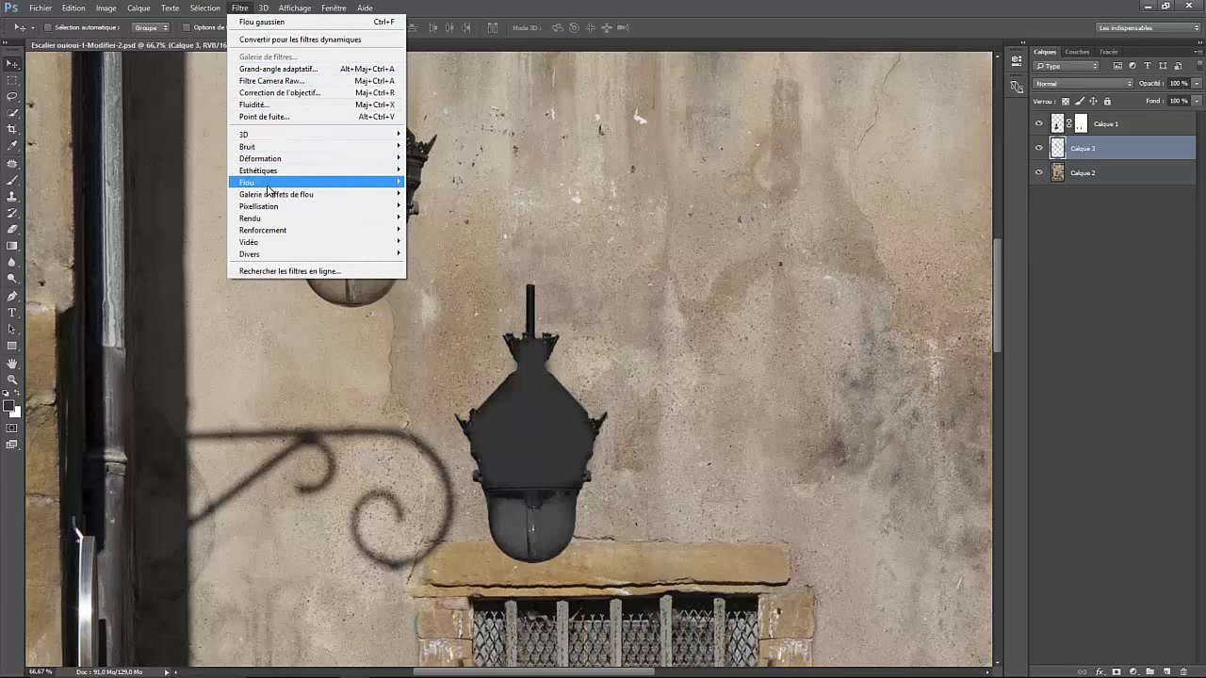
{"action": "mouse_move", "coordinate": [247, 182]}
{"action": "left_click", "coordinate": [448, 240]}
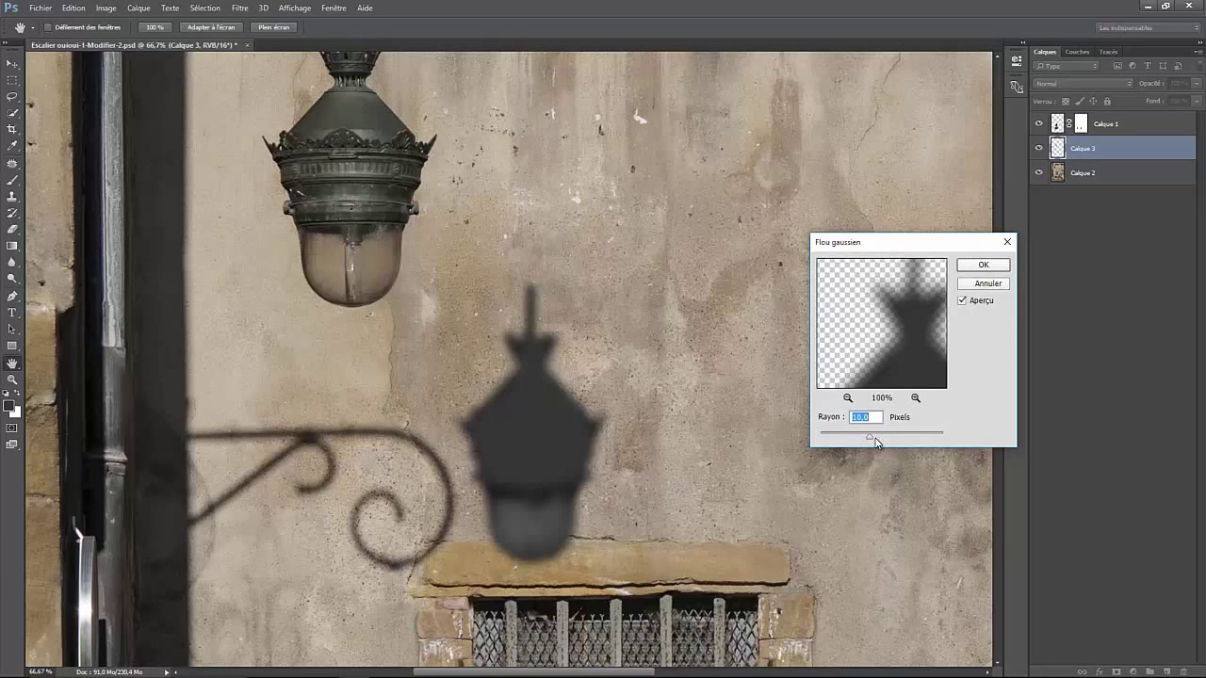
{"action": "left_click_drag", "start_coordinate": [875, 443], "coordinate": [872, 442]}
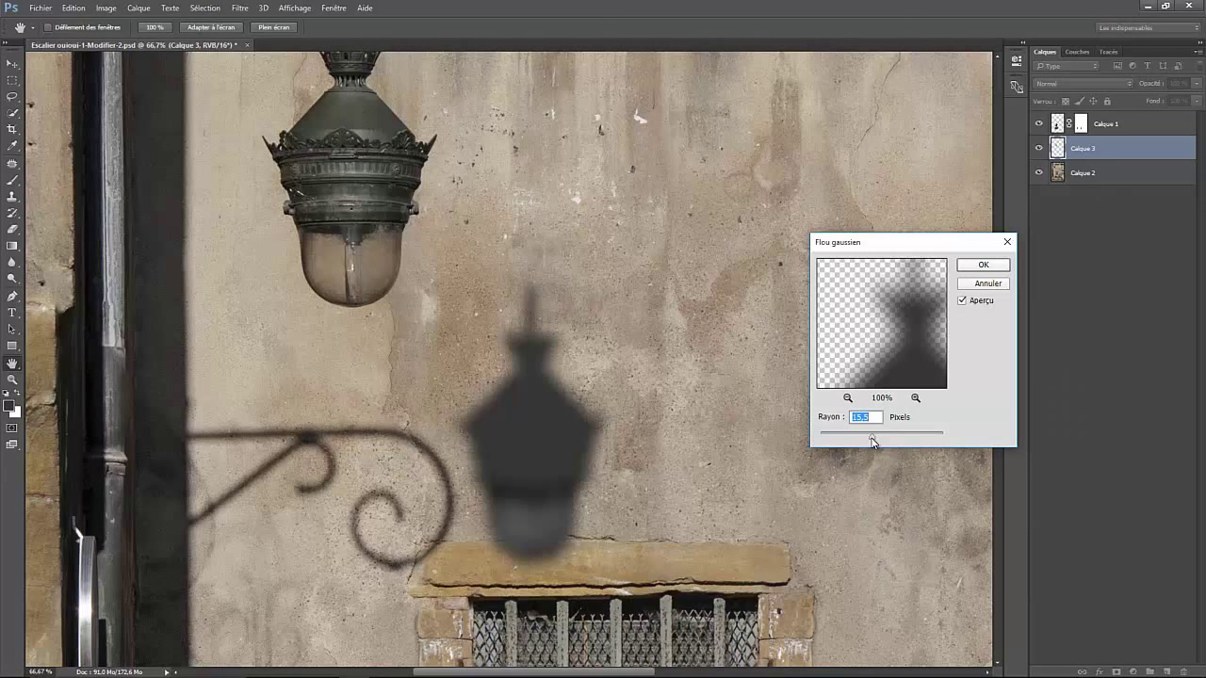
{"action": "left_click_drag", "start_coordinate": [870, 443], "coordinate": [867, 443]}
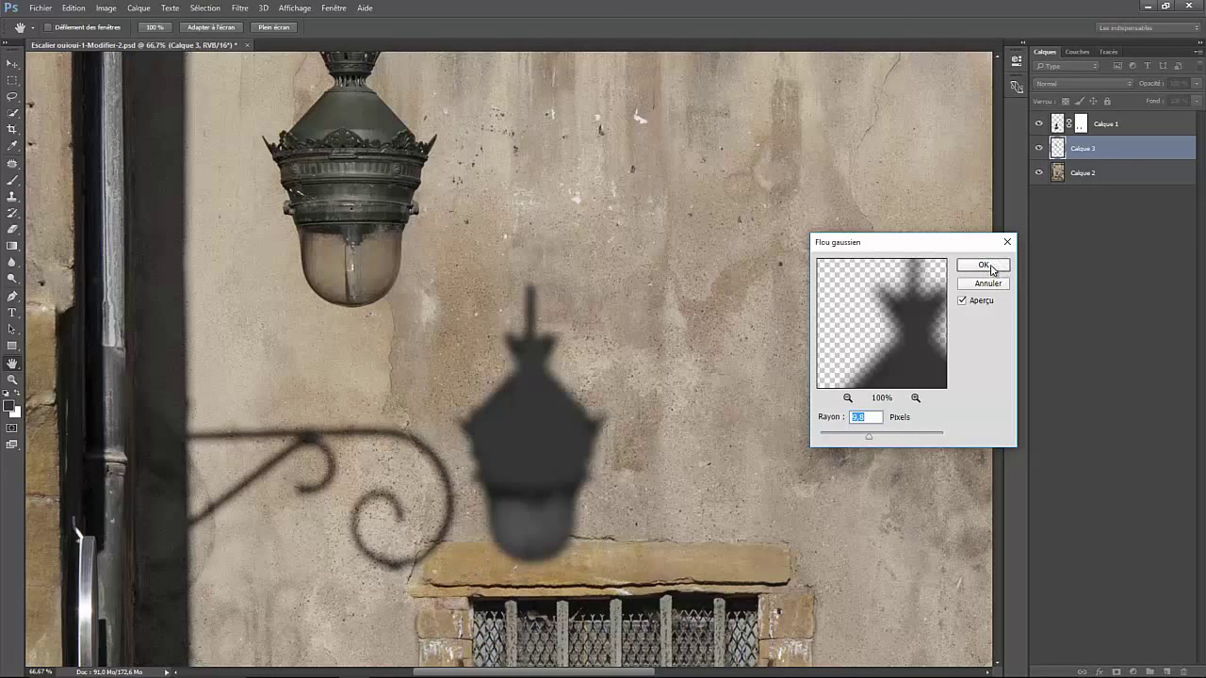
{"action": "left_click", "coordinate": [982, 266]}
{"action": "left_click", "coordinate": [1075, 87]}
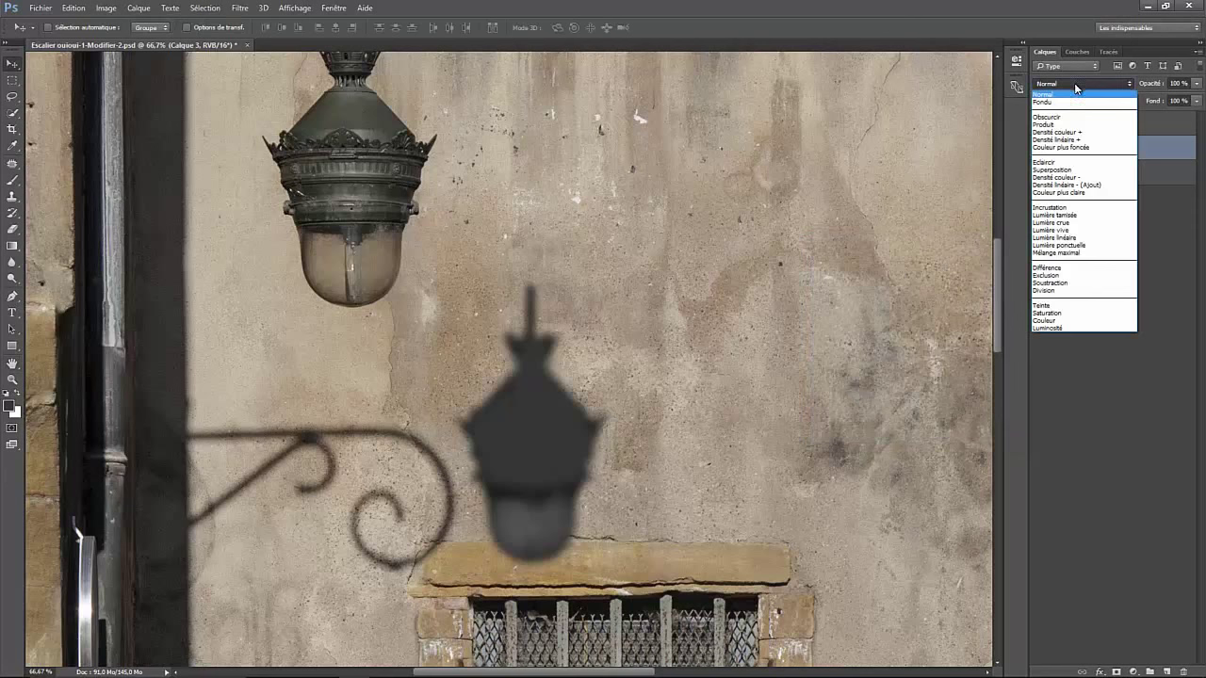
Step: Set Calque 3's shadow to the Produit blend mode at 85% opacity
{"action": "left_click", "coordinate": [1059, 125]}
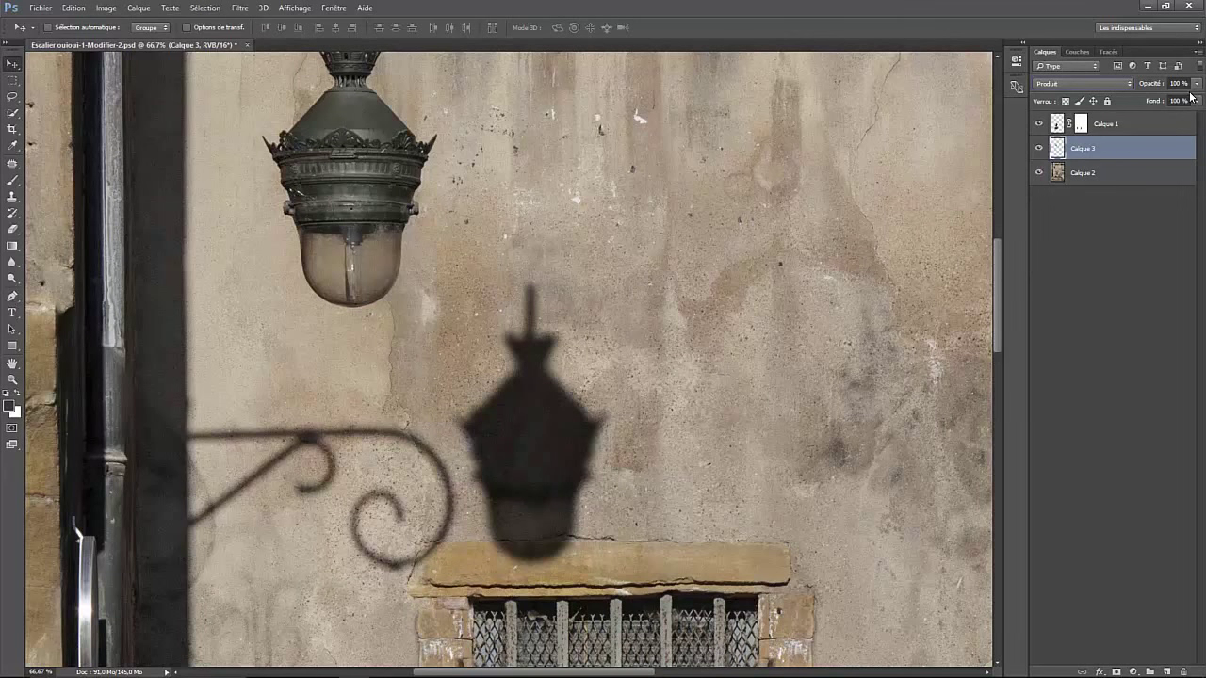
{"action": "left_click_drag", "start_coordinate": [1196, 83], "coordinate": [1189, 106]}
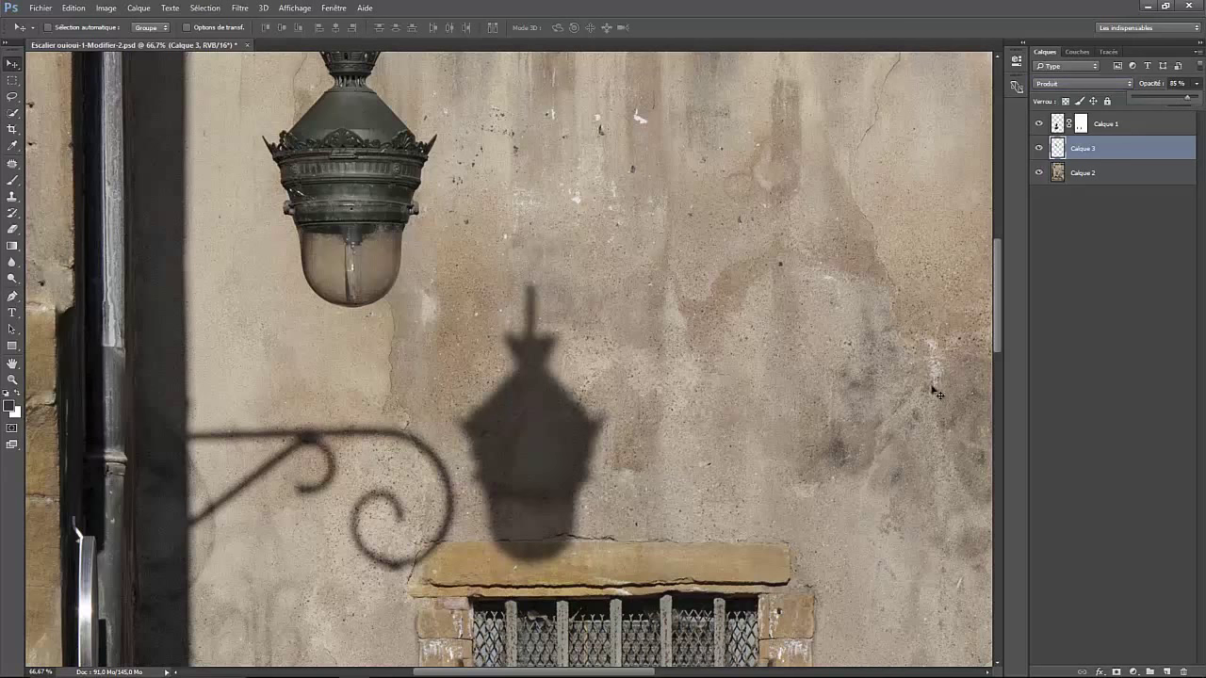
{"action": "left_click_drag", "start_coordinate": [996, 307], "coordinate": [1001, 358]}
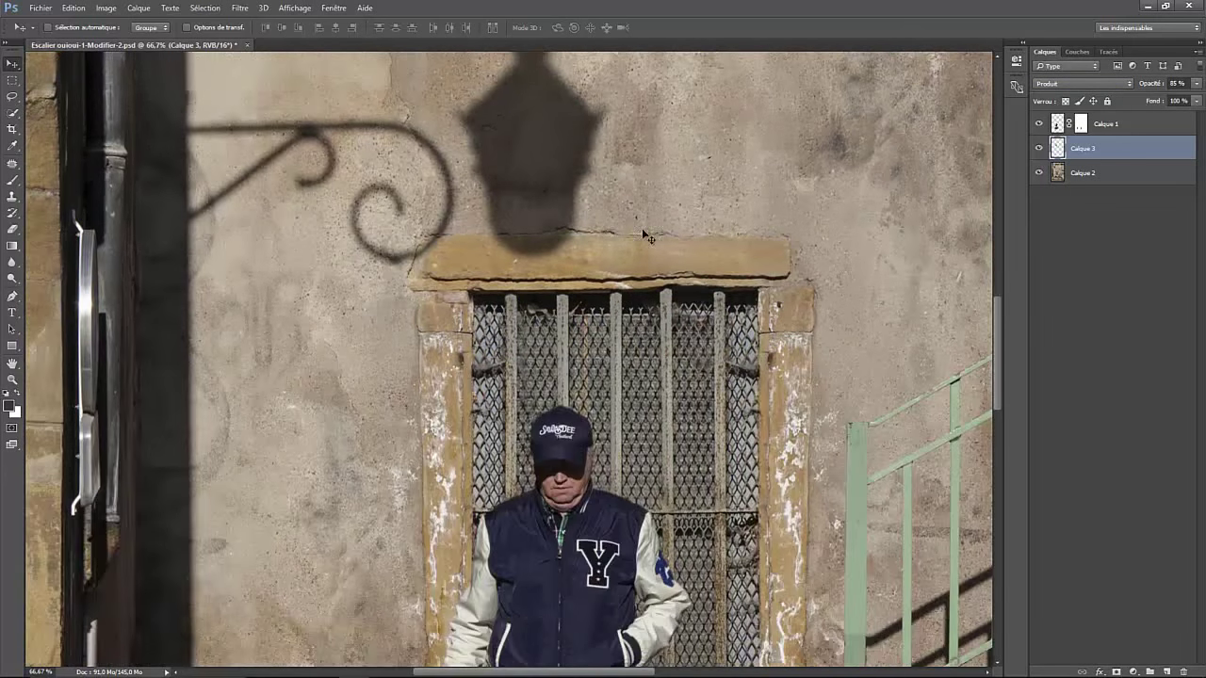
Step: Drag the lamp shadow down and left onto the wall beside the barred window
{"action": "left_click_drag", "start_coordinate": [538, 127], "coordinate": [404, 408]}
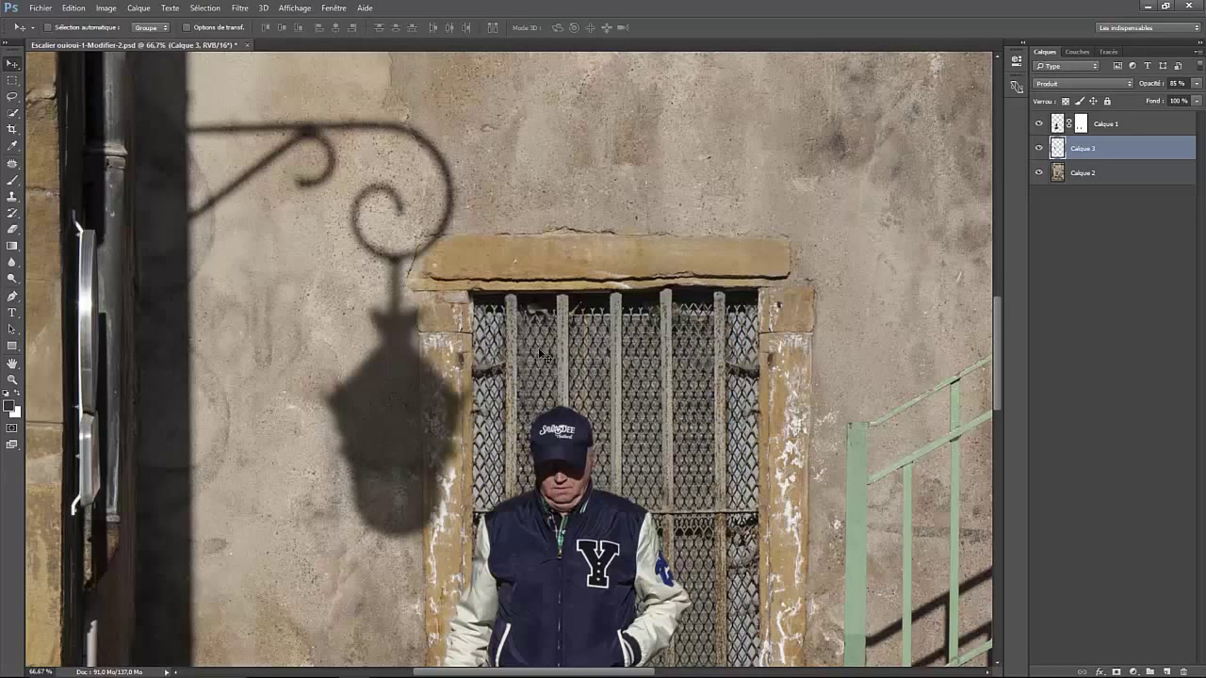
{"action": "key", "text": "ctrl+minus"}
{"action": "key", "text": "ctrl+minus"}
{"action": "key", "text": "ctrl+minus"}
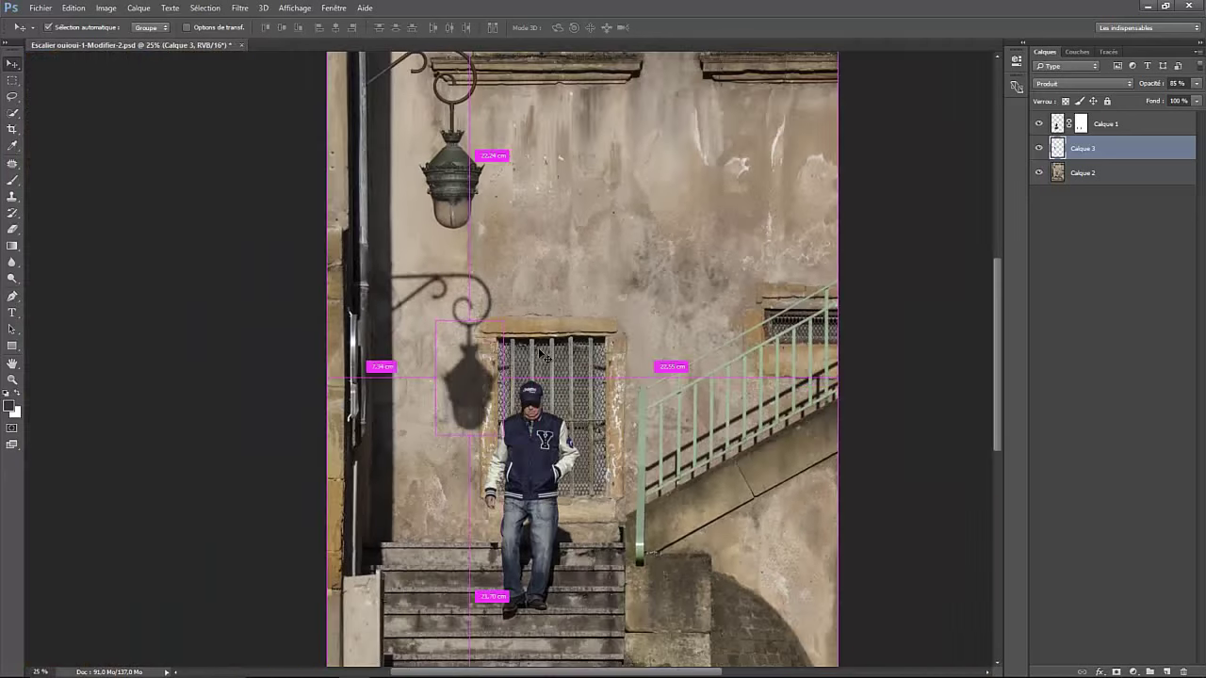
{"action": "key", "text": "ctrl+minus"}
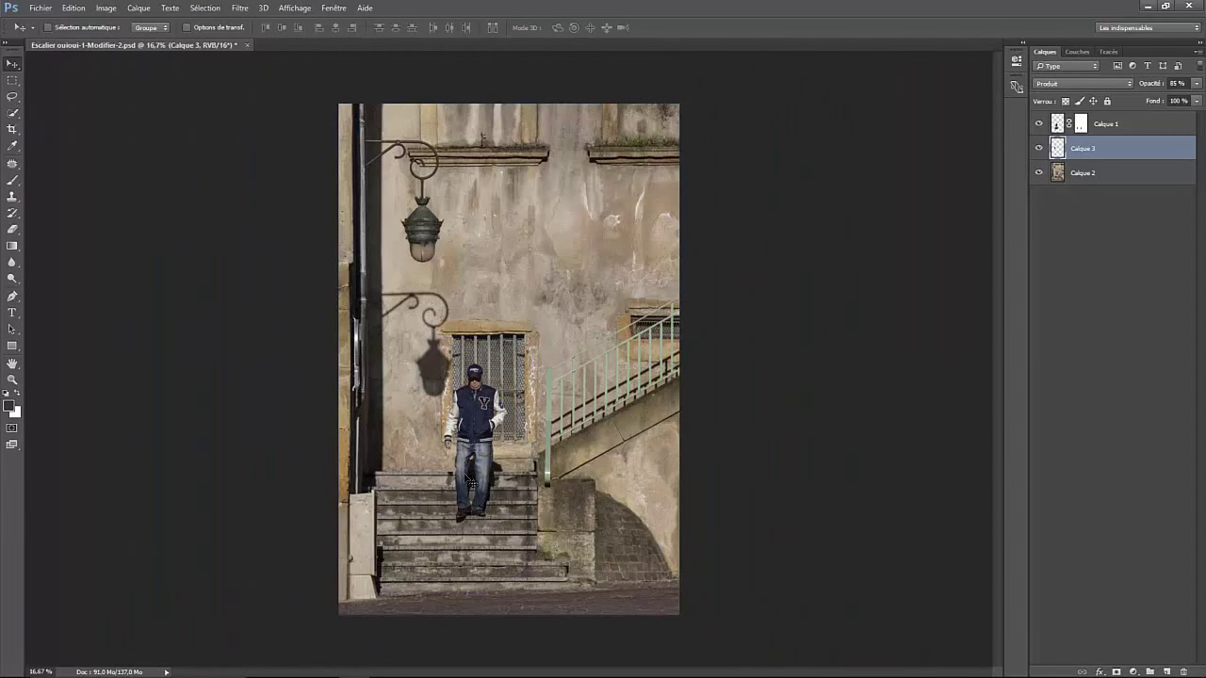
{"action": "key", "text": "ctrl+plus"}
{"action": "key", "text": "ctrl+plus"}
{"action": "key", "text": "ctrl+plus"}
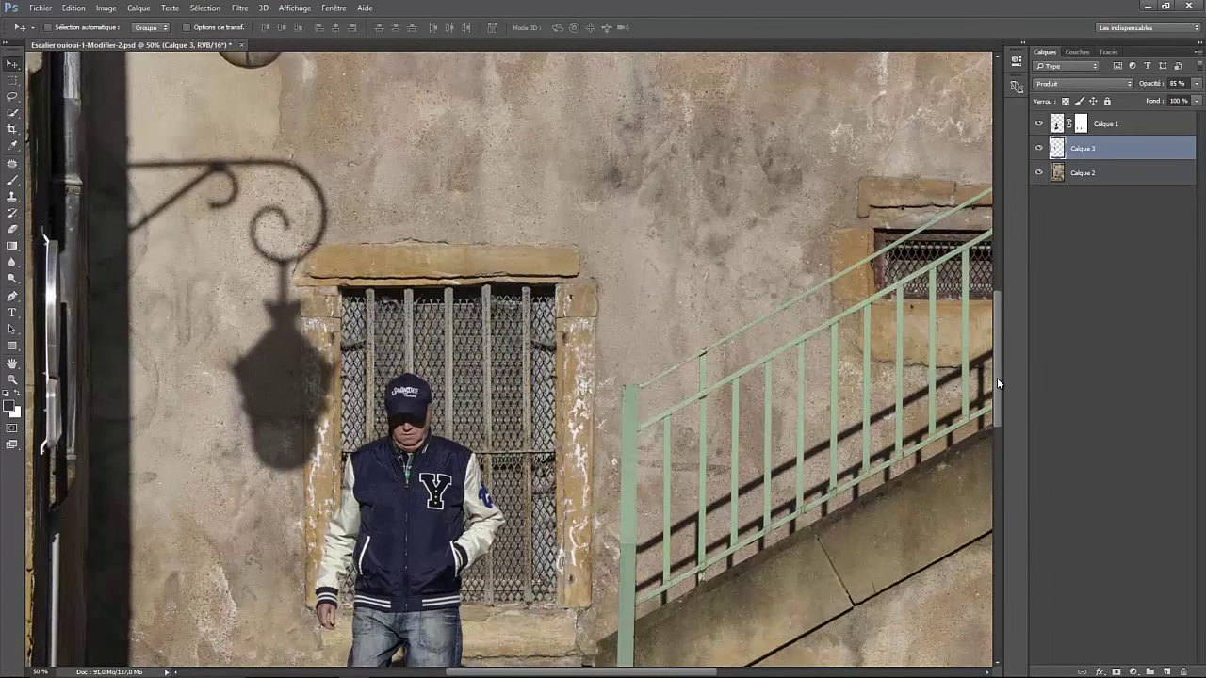
{"action": "scroll", "coordinate": [996, 383], "scroll_direction": "down", "scroll_amount": 3}
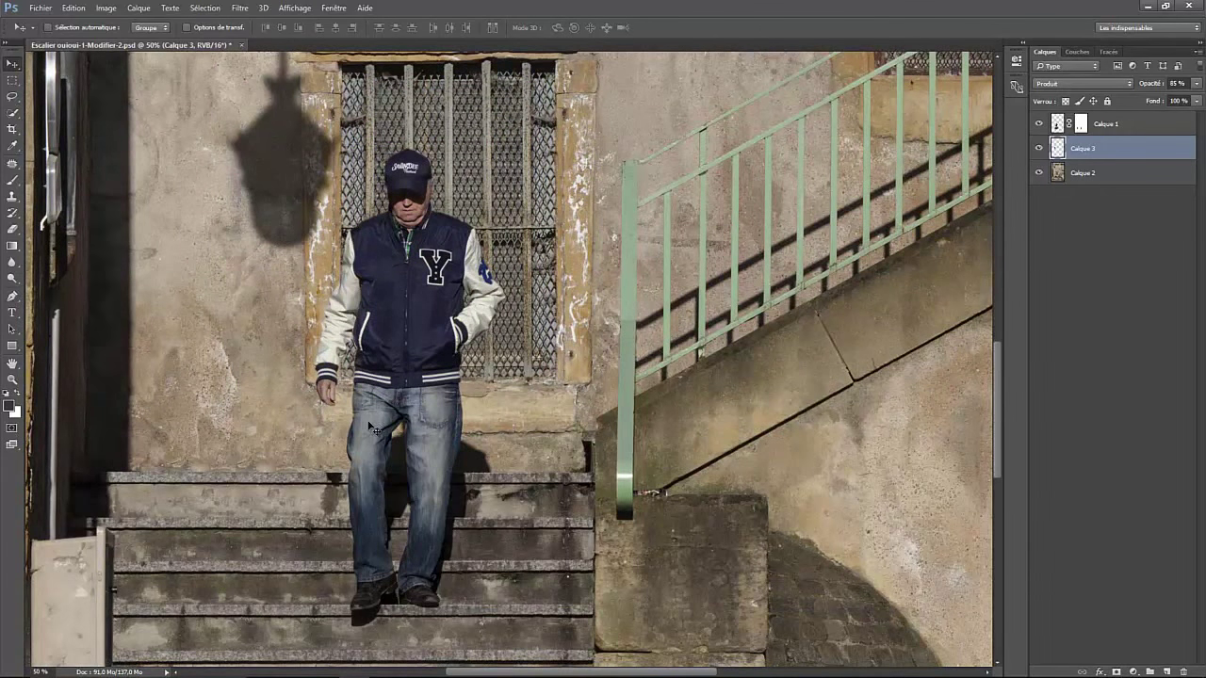
Step: Target Calque 1's layer mask and pick the Brush tool
{"action": "left_click", "coordinate": [1098, 127]}
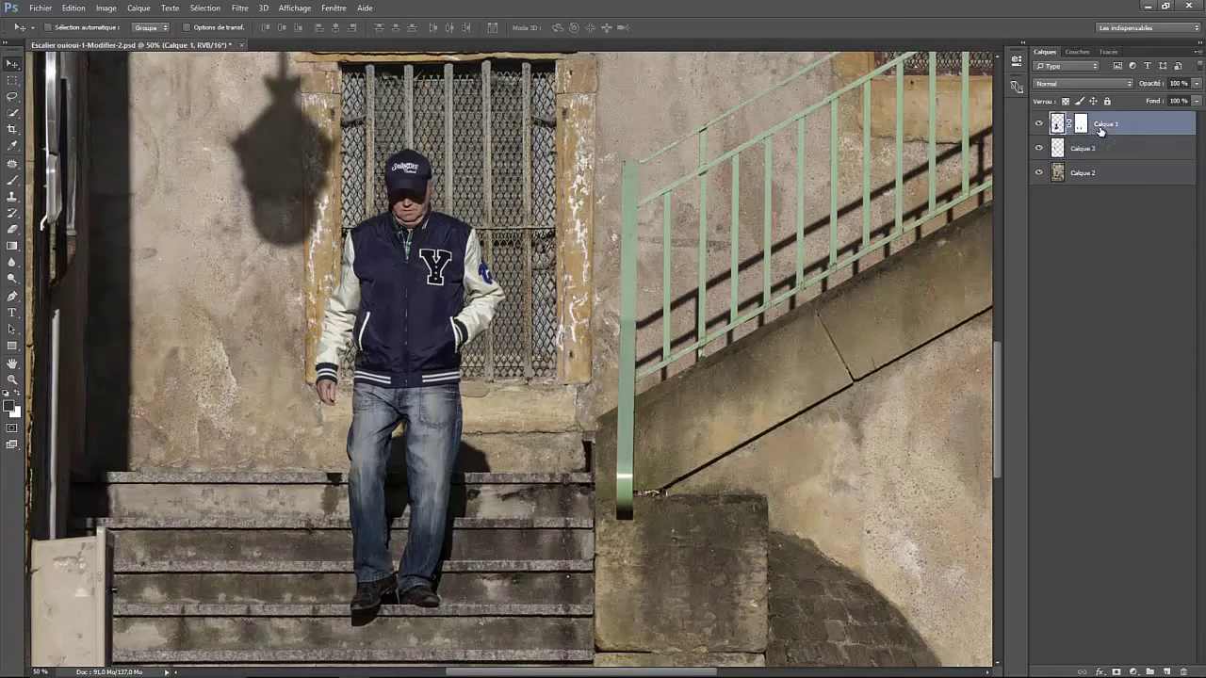
{"action": "left_click", "coordinate": [1080, 125]}
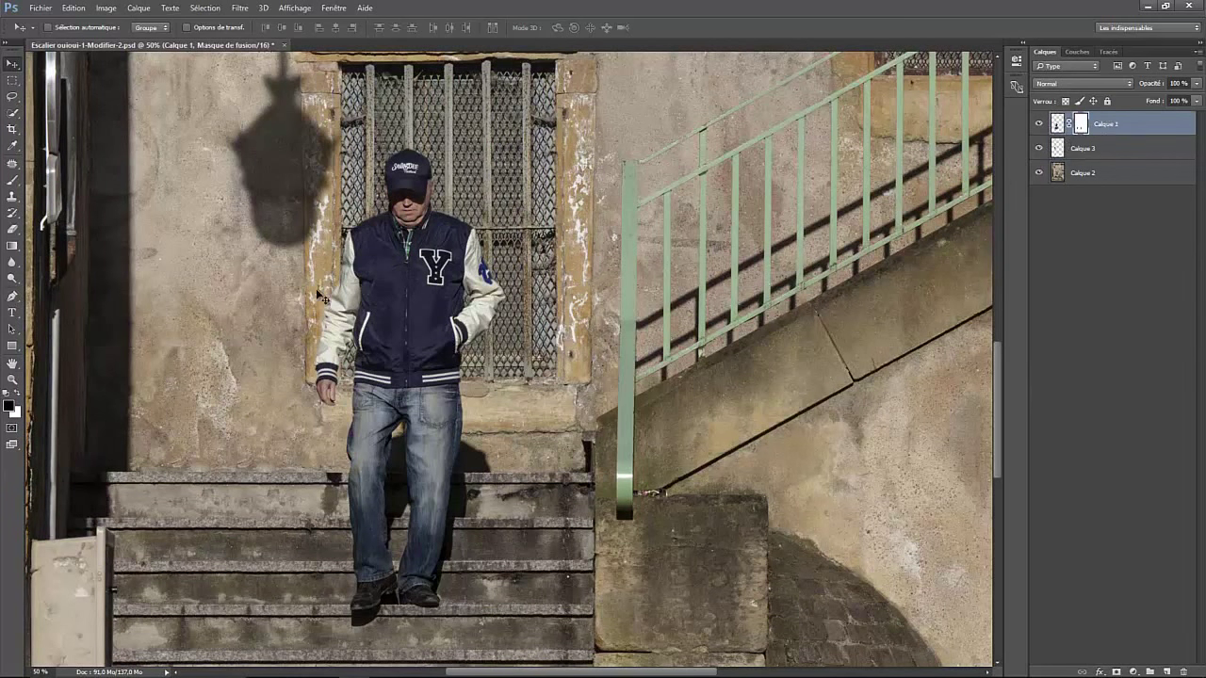
{"action": "left_click", "coordinate": [13, 181]}
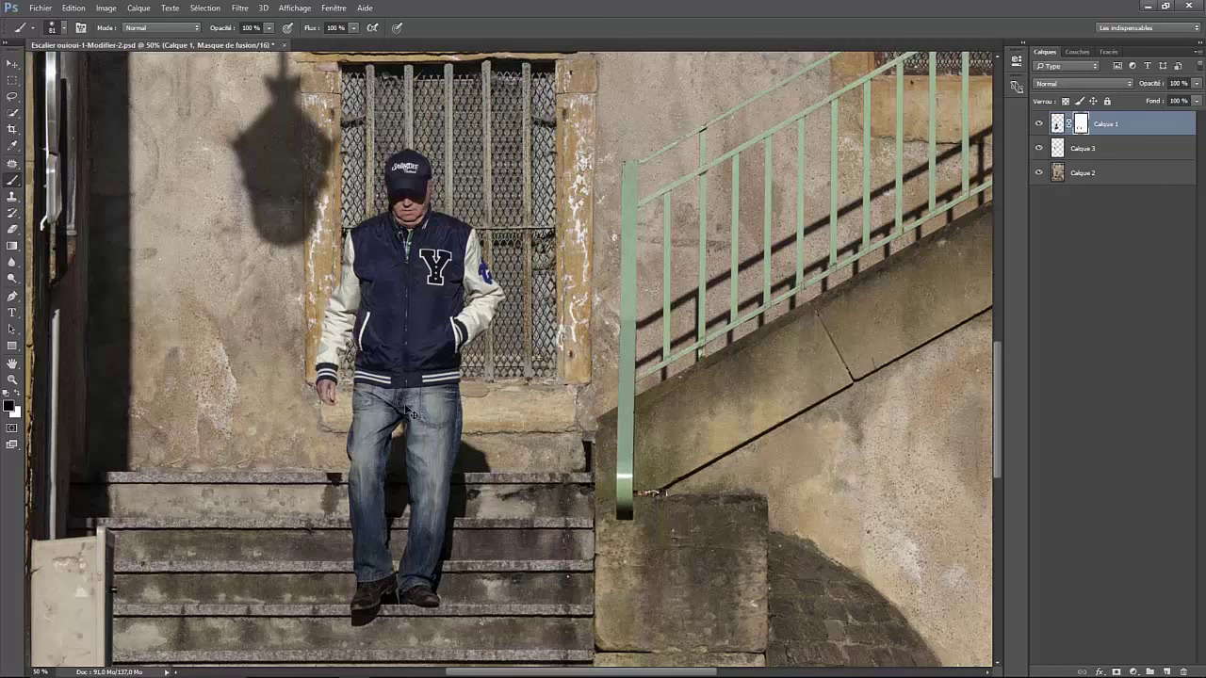
Step: Inspect the man and the whole staircase scene, then close the edited document
{"action": "key", "text": "ctrl+plus"}
{"action": "key", "text": "ctrl+plus"}
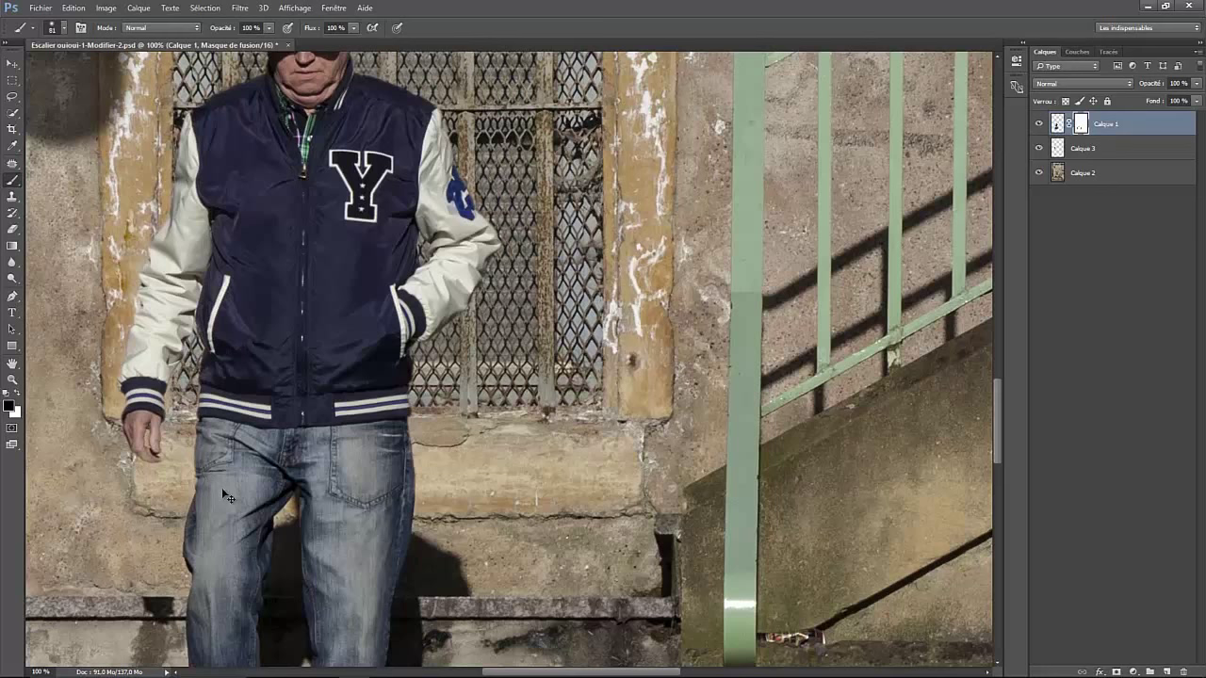
{"action": "key", "text": "ctrl+minus"}
{"action": "key", "text": "ctrl+minus"}
{"action": "key", "text": "ctrl+minus"}
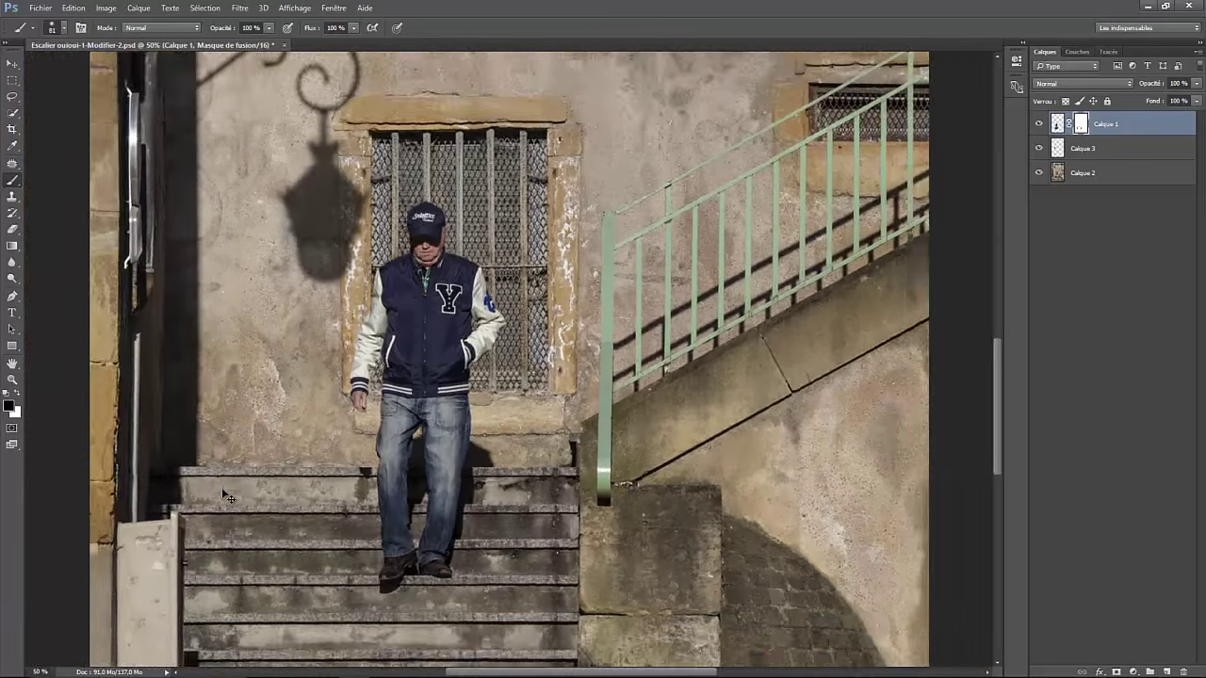
{"action": "key", "text": "ctrl+minus"}
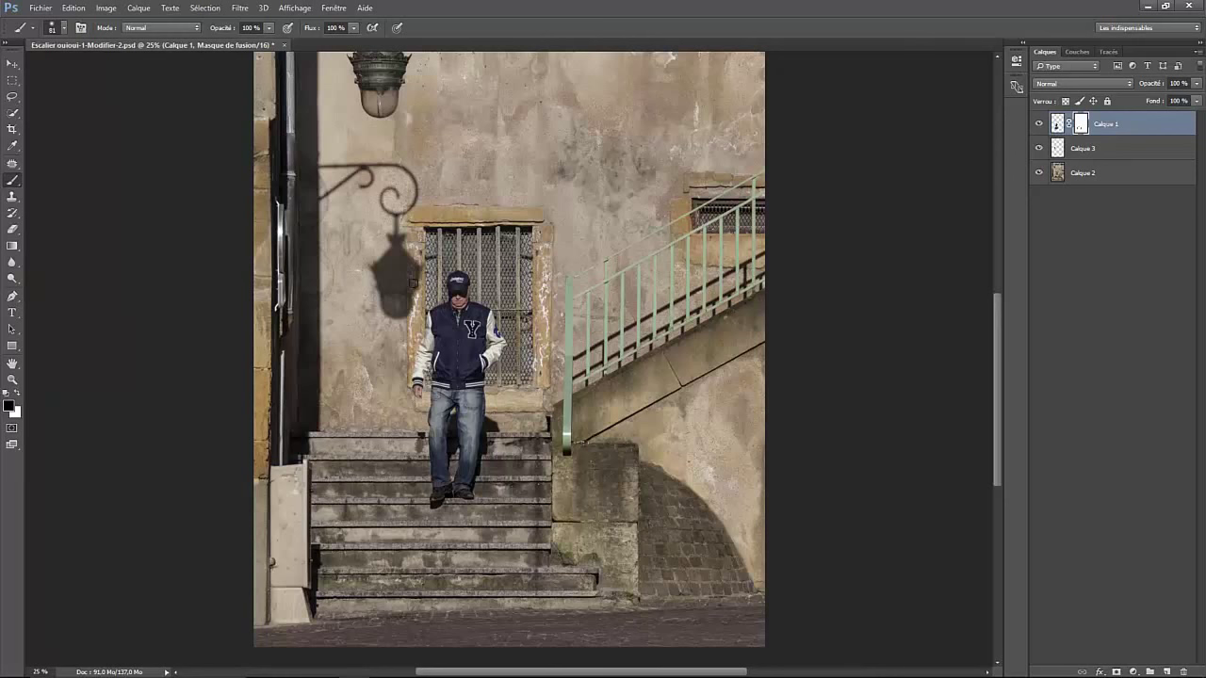
{"action": "left_click_drag", "start_coordinate": [994, 343], "coordinate": [996, 301]}
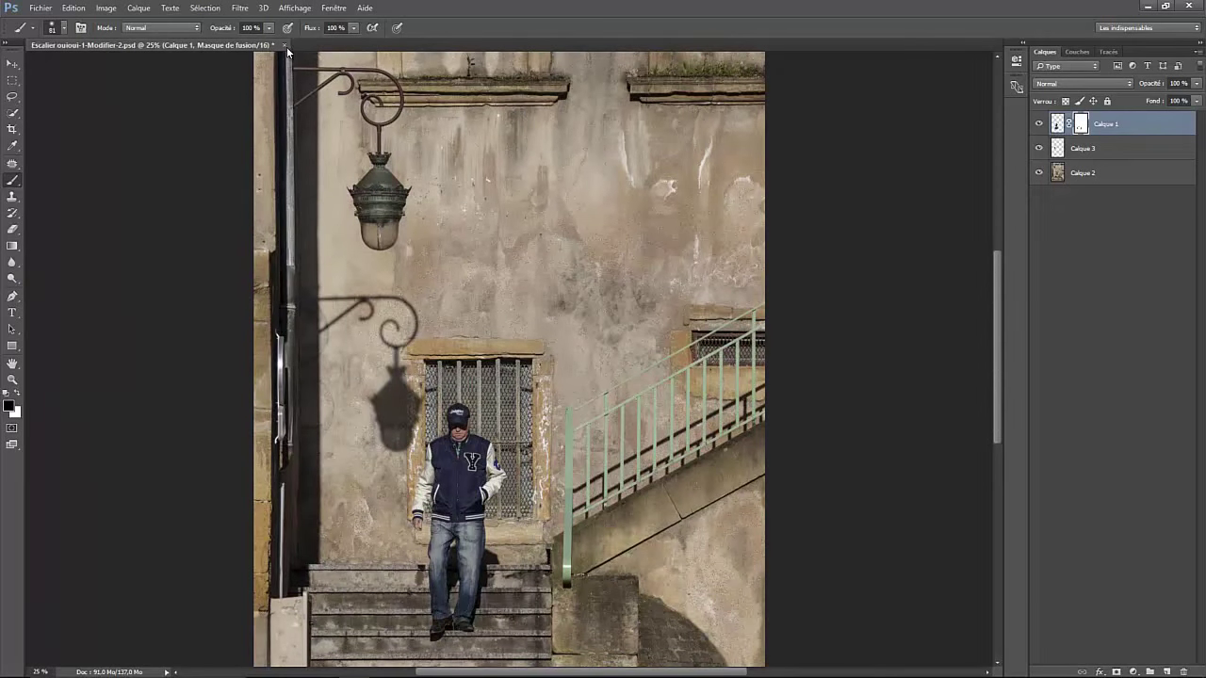
{"action": "left_click", "coordinate": [284, 46]}
Step: Save the composite on closing and view the window grille at 1:1 in Lightroom
{"action": "left_click", "coordinate": [546, 261]}
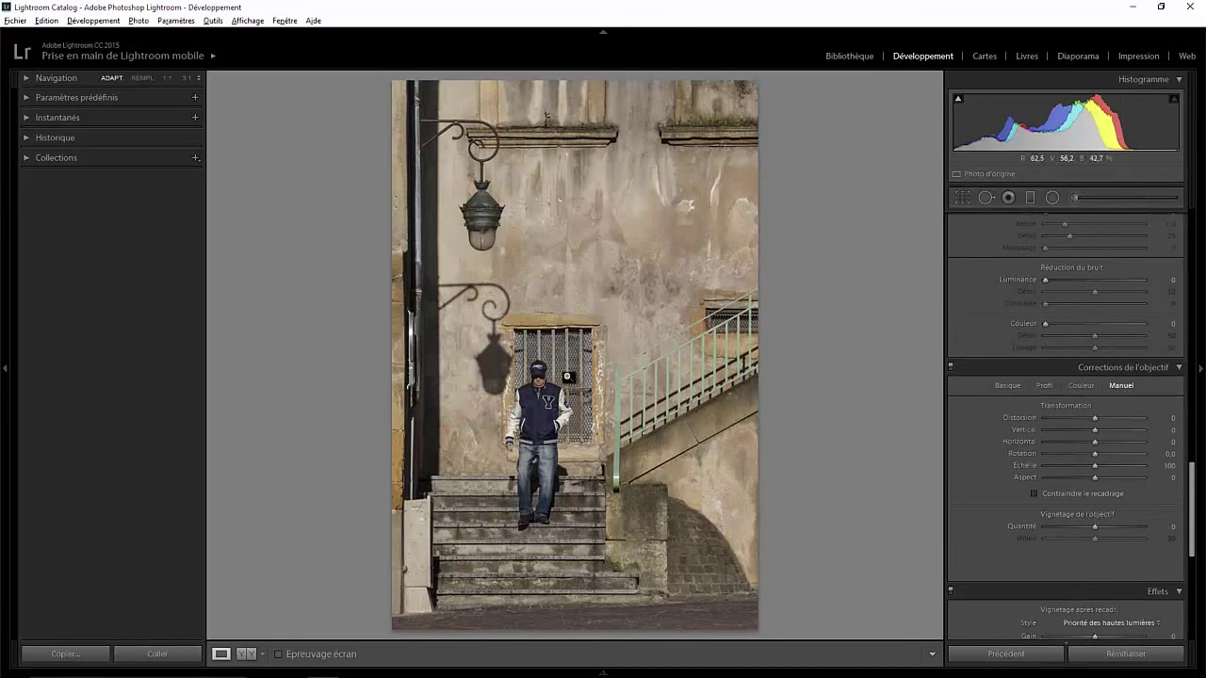
{"action": "left_click", "coordinate": [520, 363]}
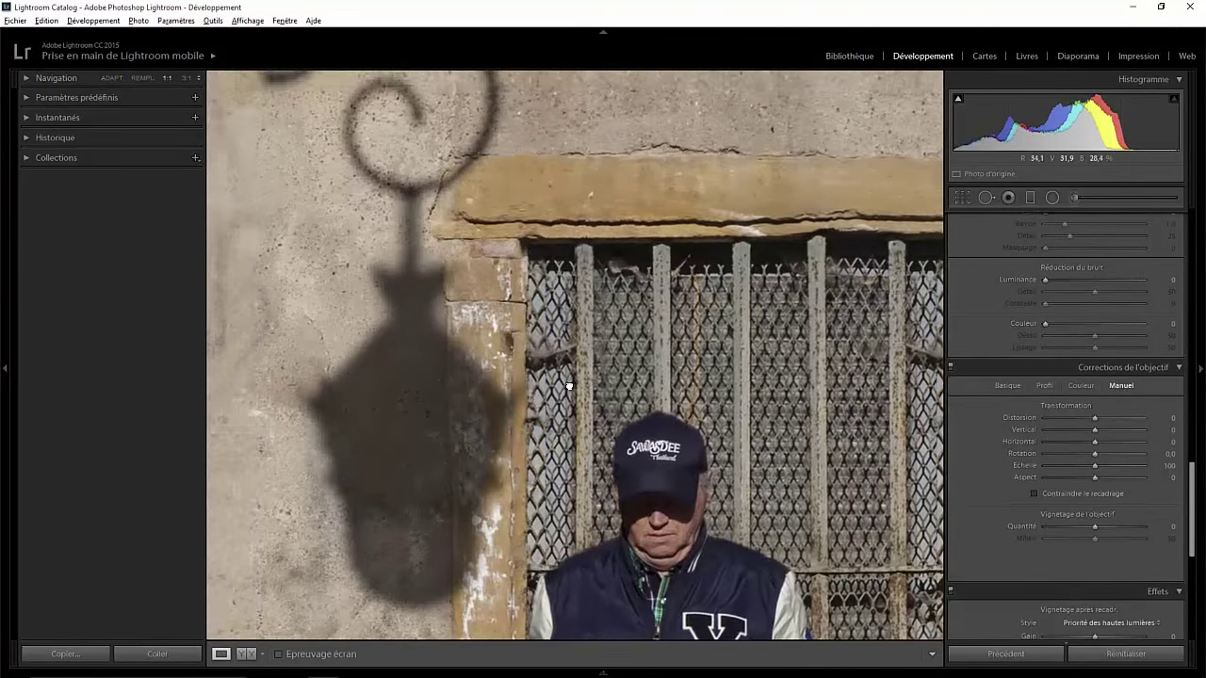
Step: Heal the flaw on the window grille's left edge with Spot Removal, then view the whole photo
{"action": "mouse_move", "coordinate": [520, 369]}
{"action": "left_mouse_down"}
{"action": "mouse_move", "coordinate": [567, 389]}
{"action": "mouse_move", "coordinate": [521, 364]}
{"action": "mouse_move", "coordinate": [680, 366]}
{"action": "left_mouse_up"}
{"action": "left_click", "coordinate": [985, 197]}
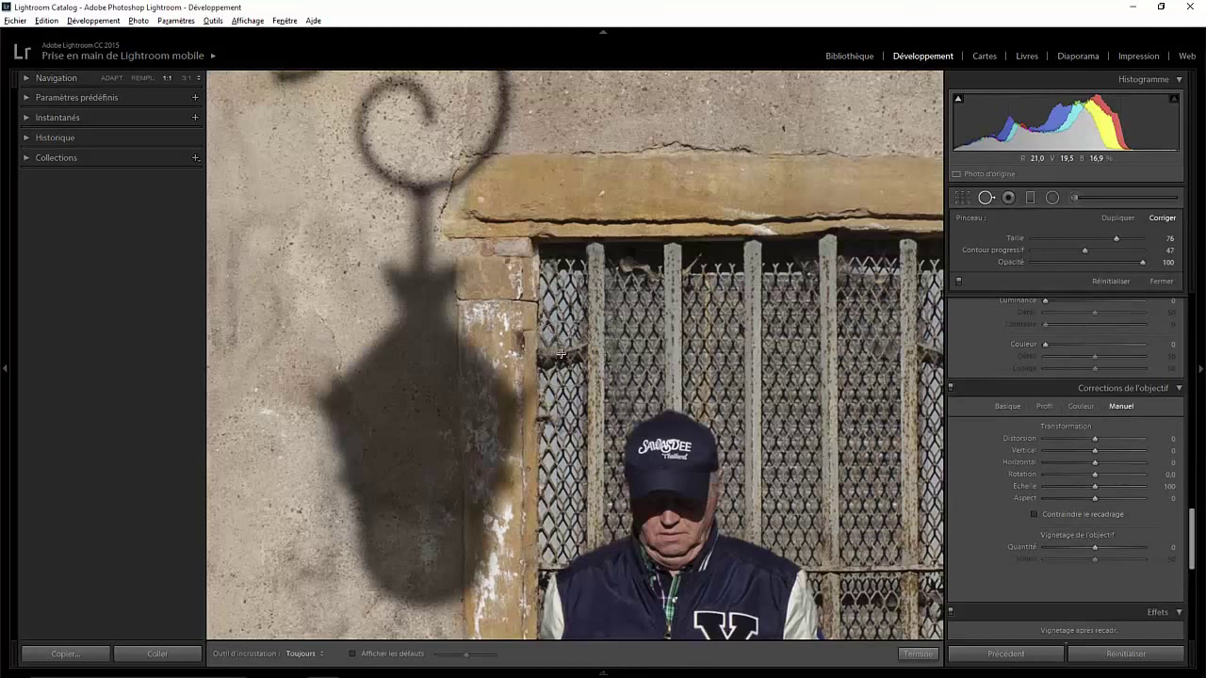
{"action": "left_click_drag", "start_coordinate": [560, 353], "coordinate": [565, 486]}
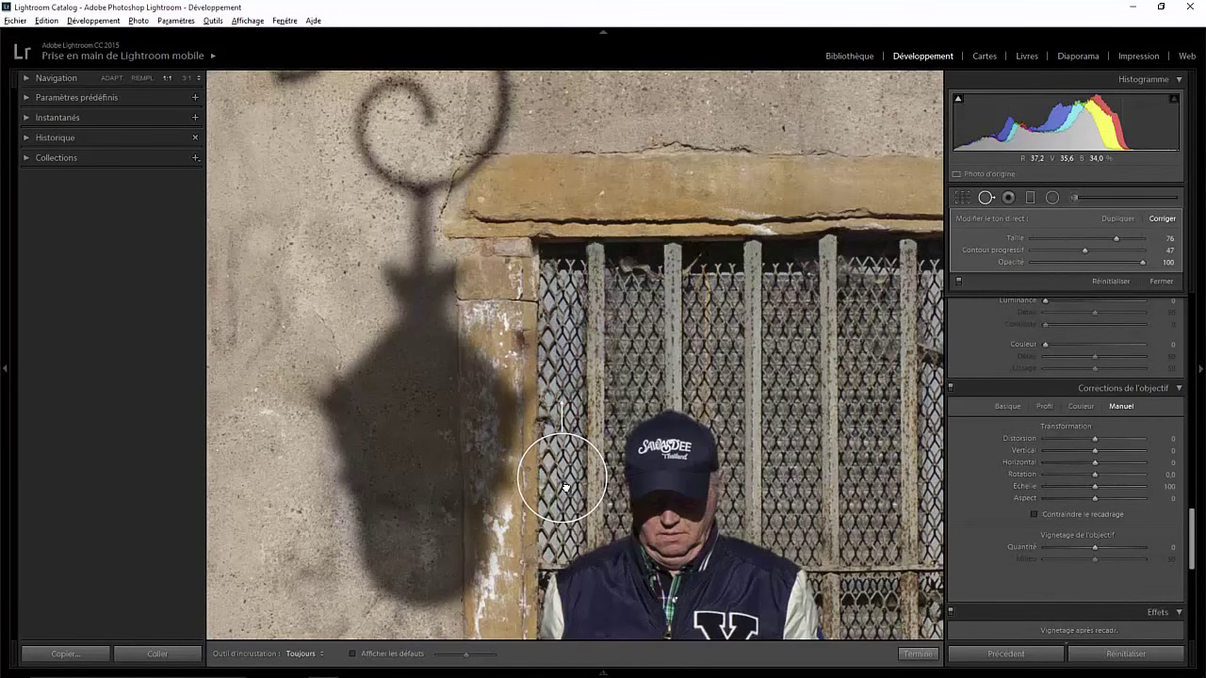
{"action": "left_click", "coordinate": [916, 653]}
{"action": "left_click", "coordinate": [810, 367]}
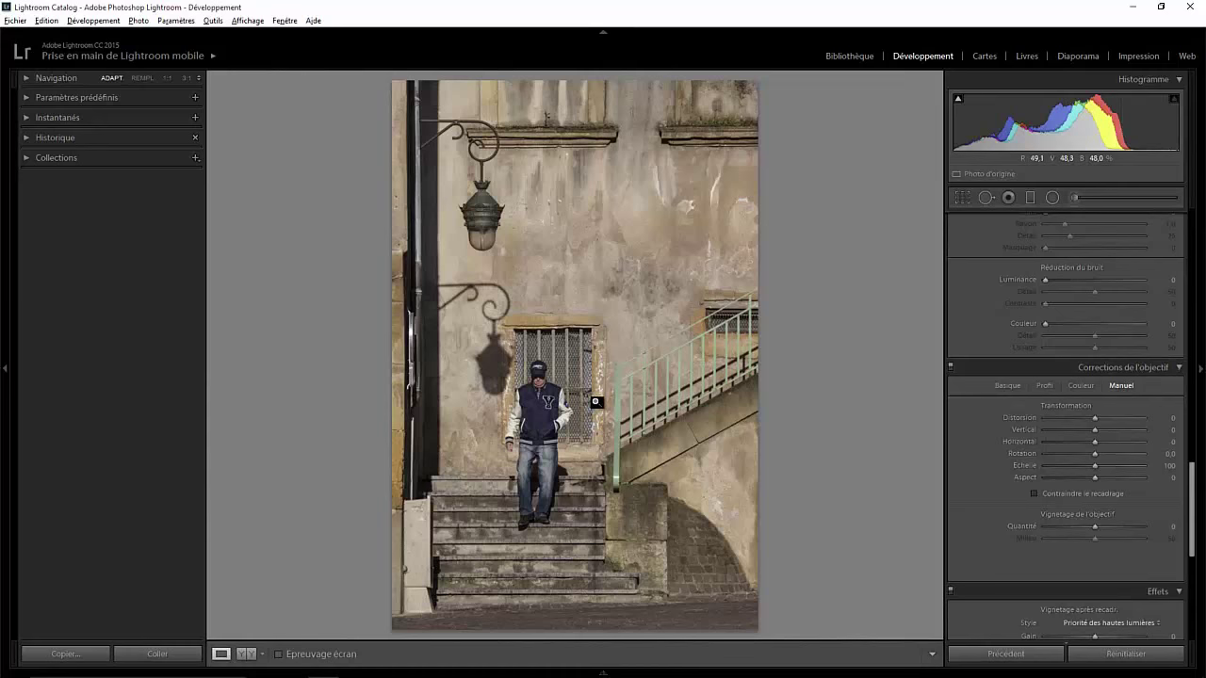
Step: Heal a mark on the stone step beside the man's shoes with a size 69 spot removal
{"action": "left_click", "coordinate": [480, 522]}
{"action": "left_click_drag", "start_coordinate": [538, 556], "coordinate": [573, 516]}
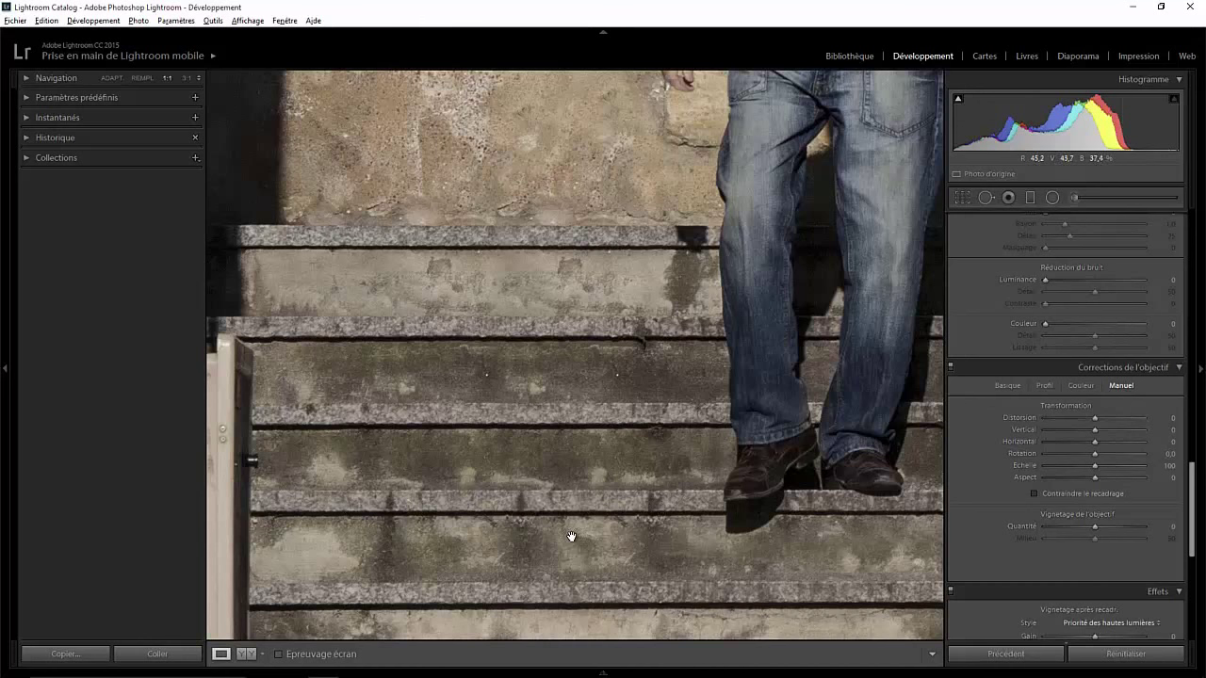
{"action": "left_click", "coordinate": [988, 198]}
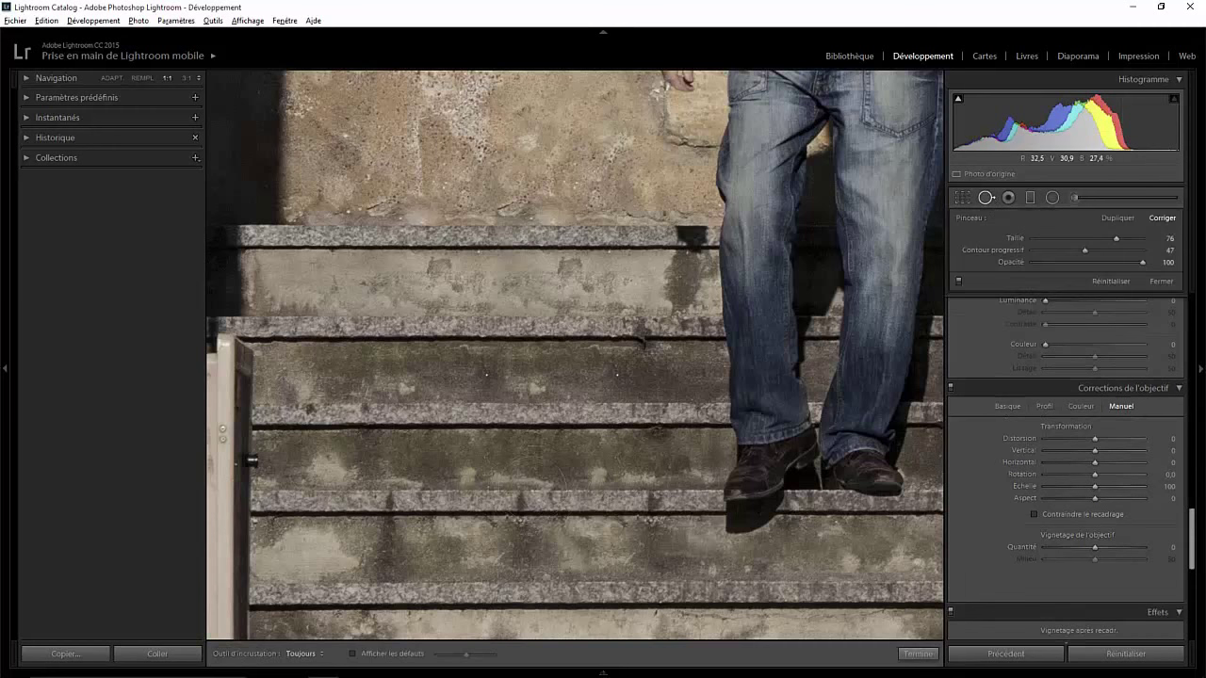
{"action": "scroll", "coordinate": [535, 514], "scroll_direction": "down", "scroll_amount": 2}
{"action": "left_click", "coordinate": [522, 497]}
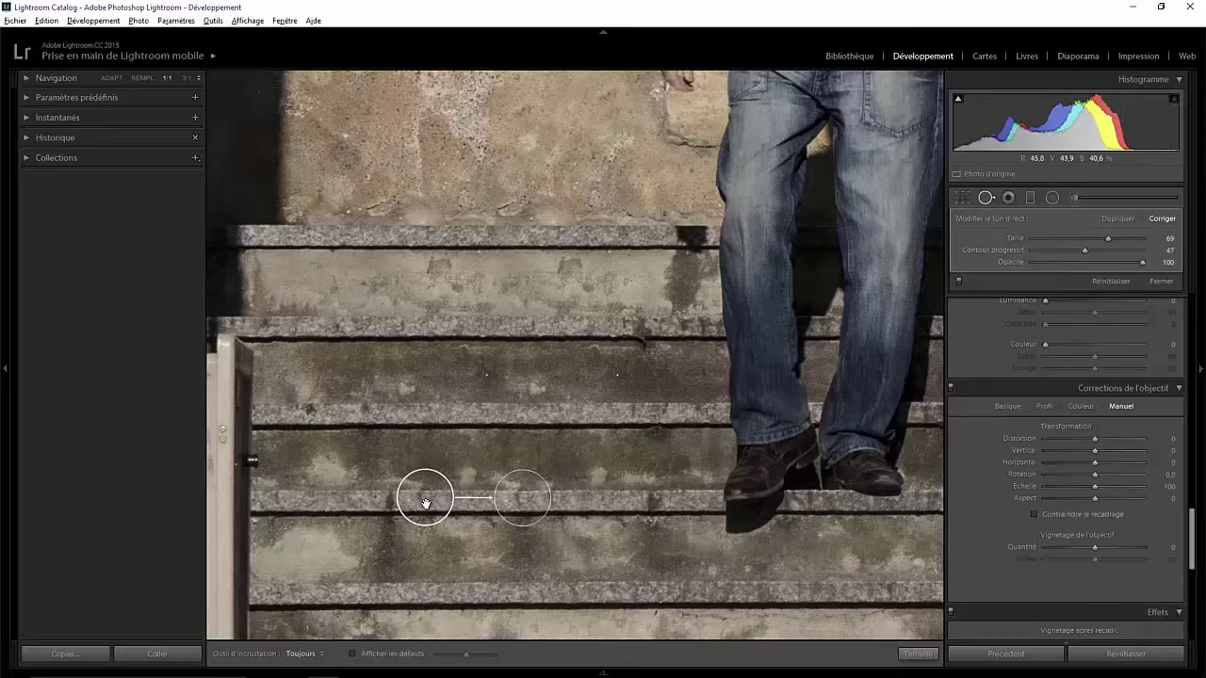
{"action": "left_click", "coordinate": [917, 654]}
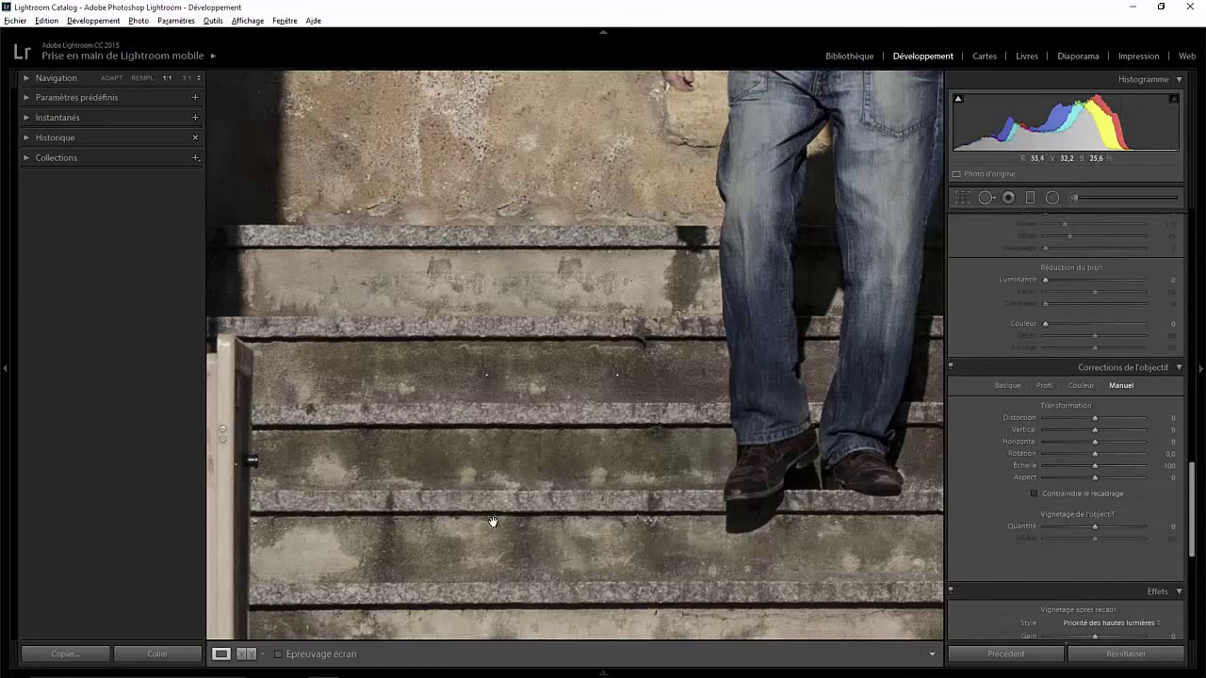
{"action": "left_click", "coordinate": [582, 469]}
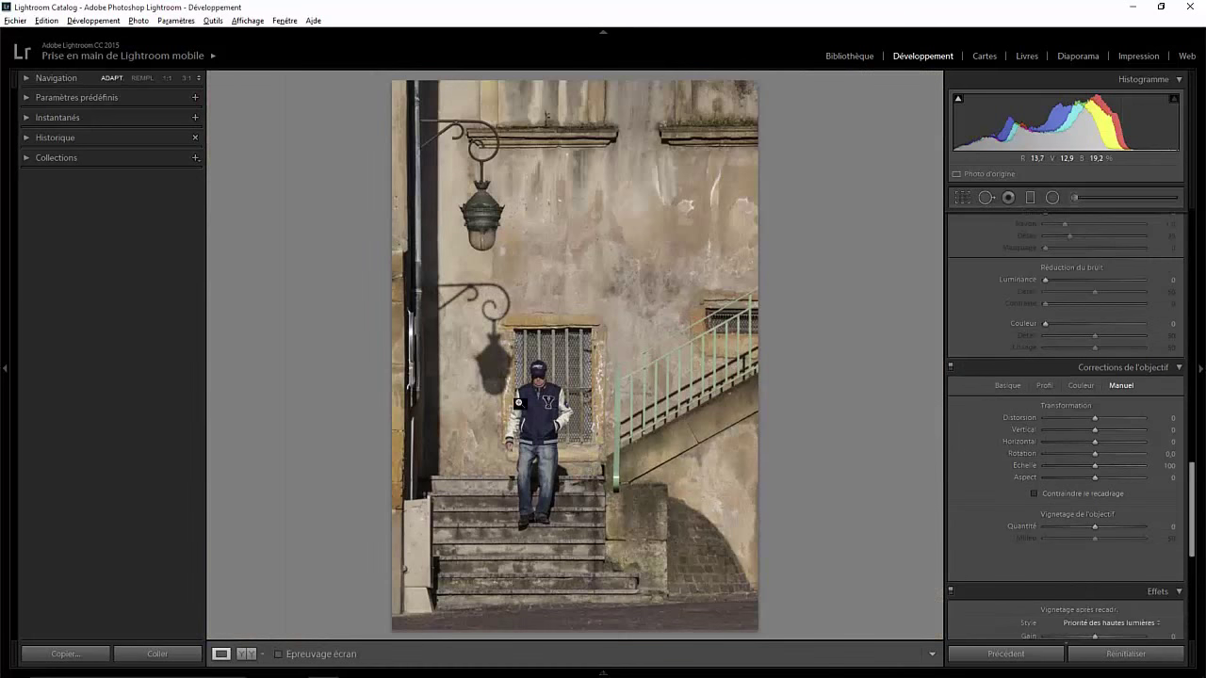